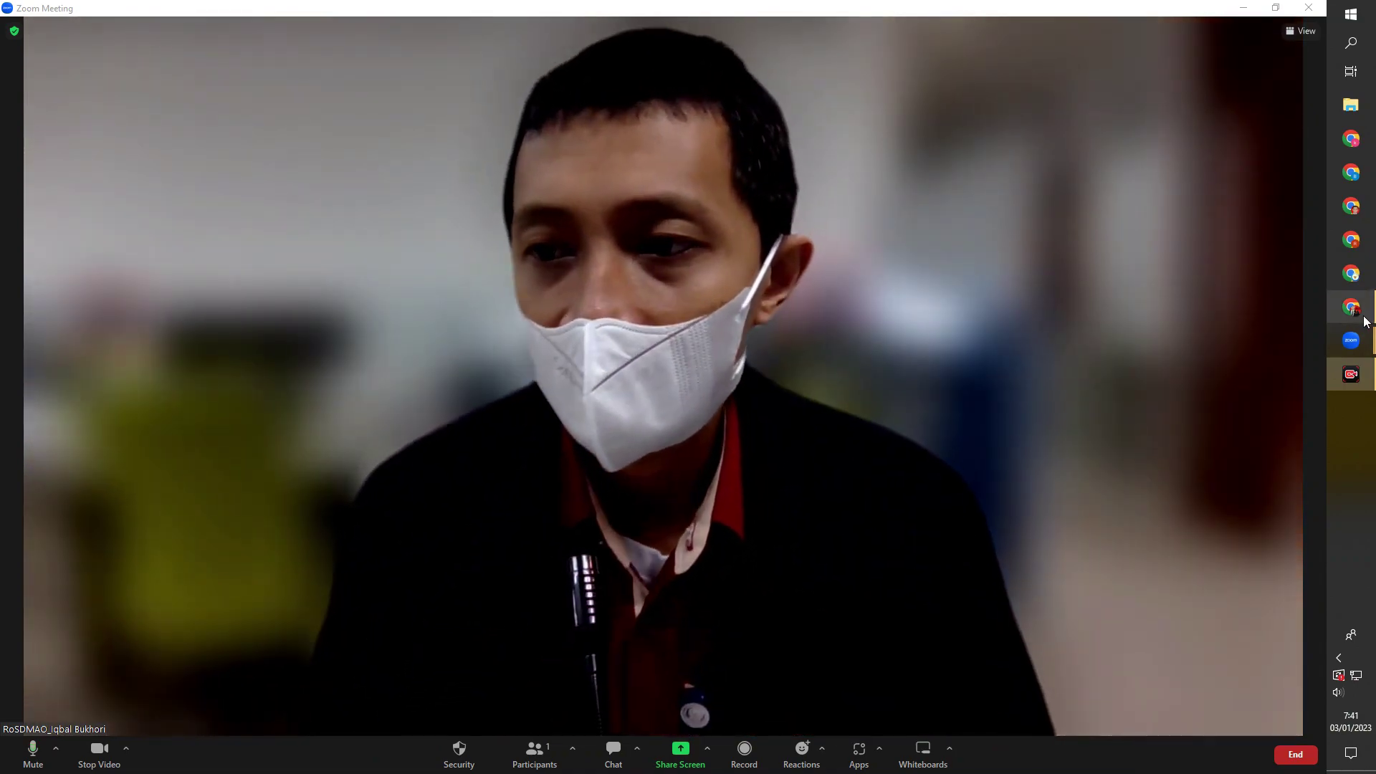
- Switch to Chrome and open eskp.kkp.go.id, with kinerja.bkn.go.id in a second tab
left_click(1351, 307)
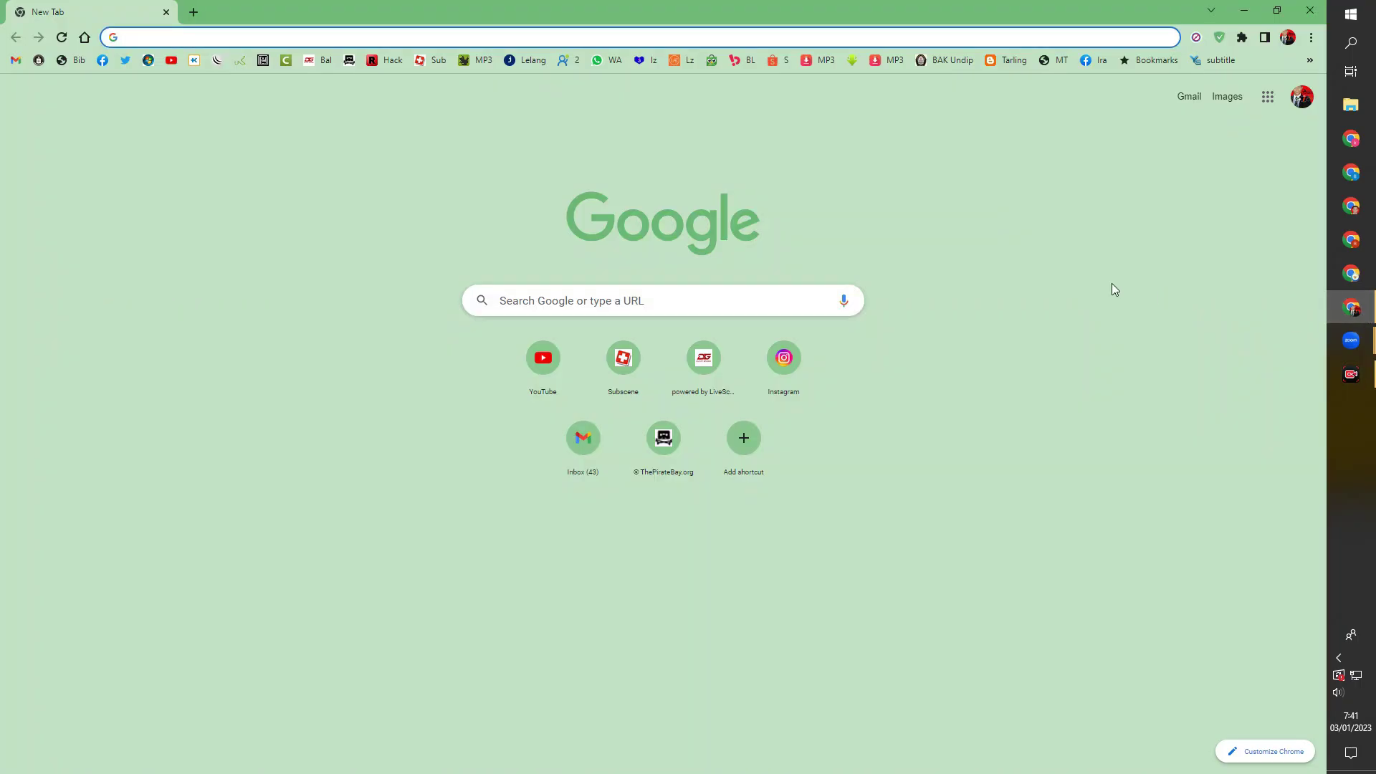
type("eskp.kkp.go.id")
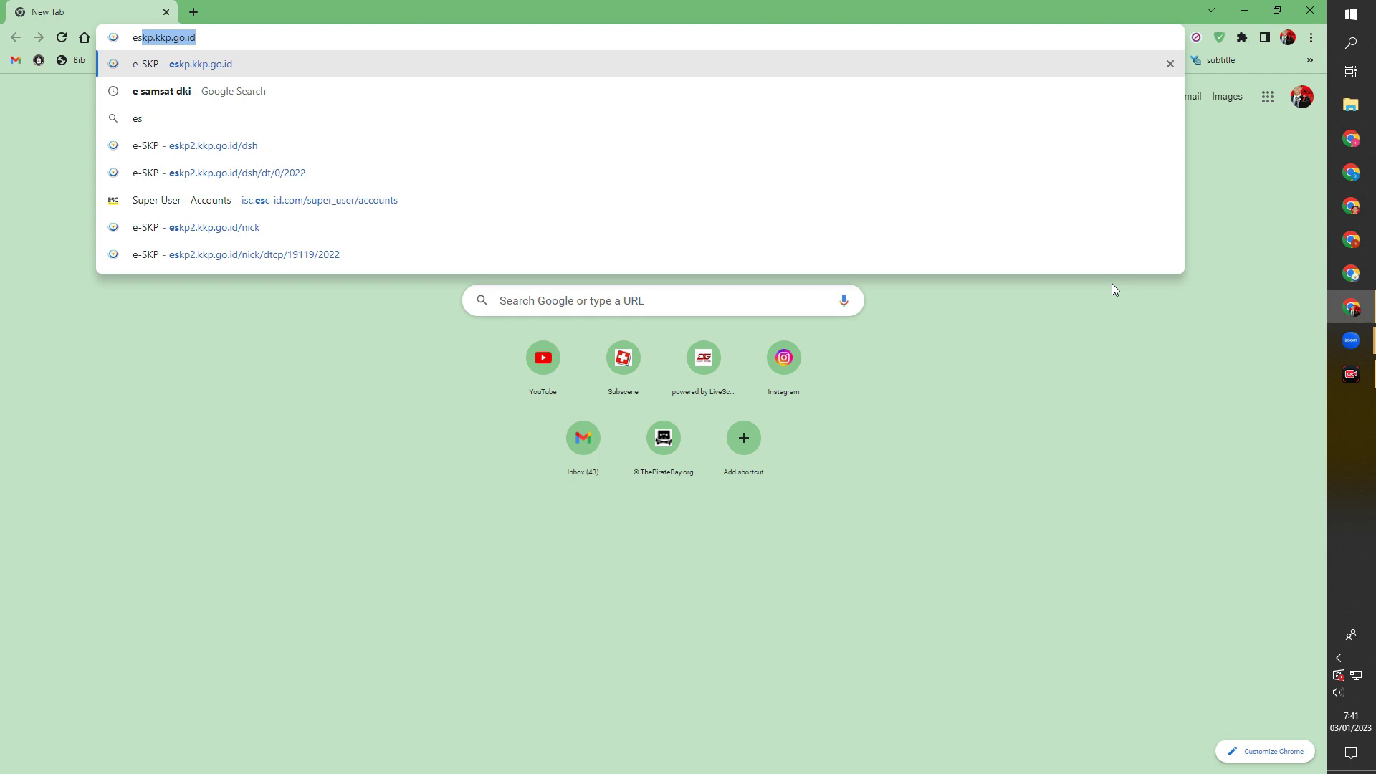
key("Return")
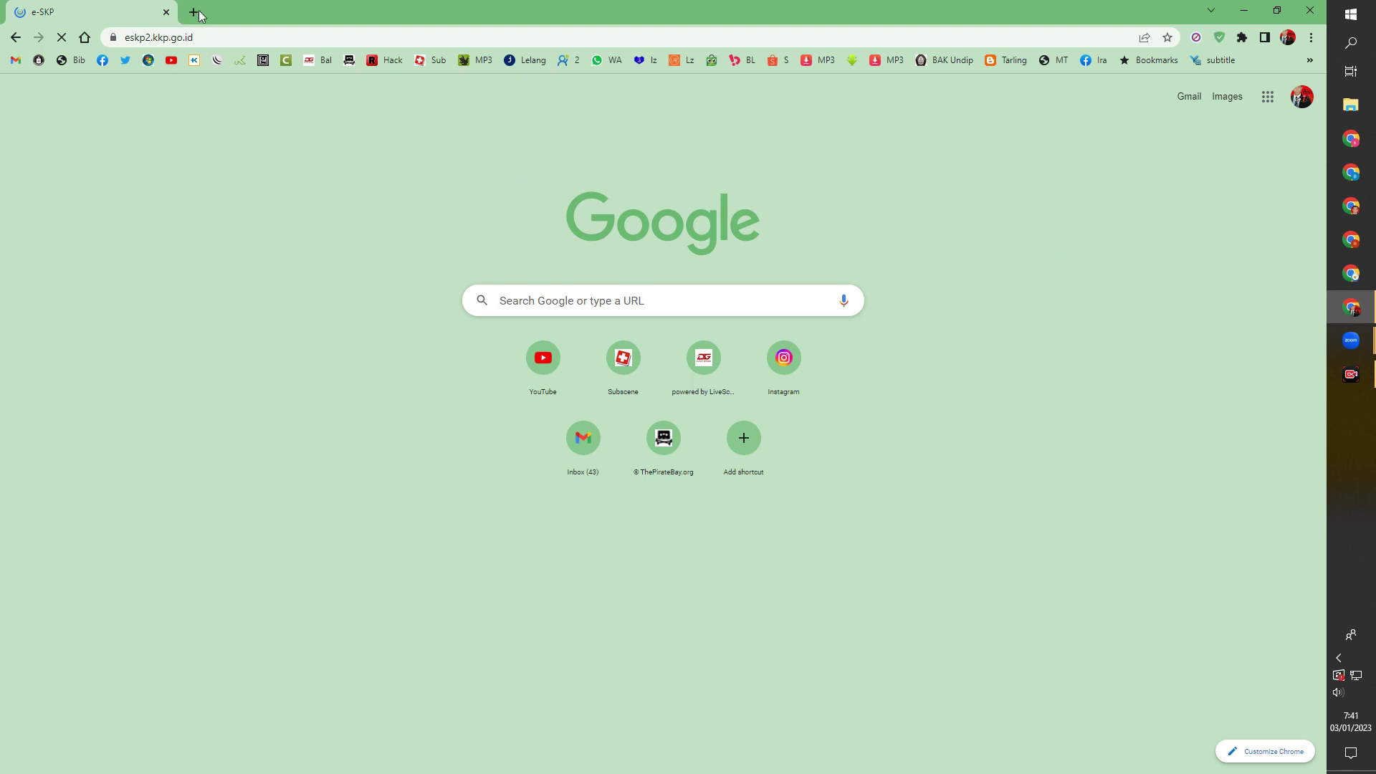
key("ctrl+t")
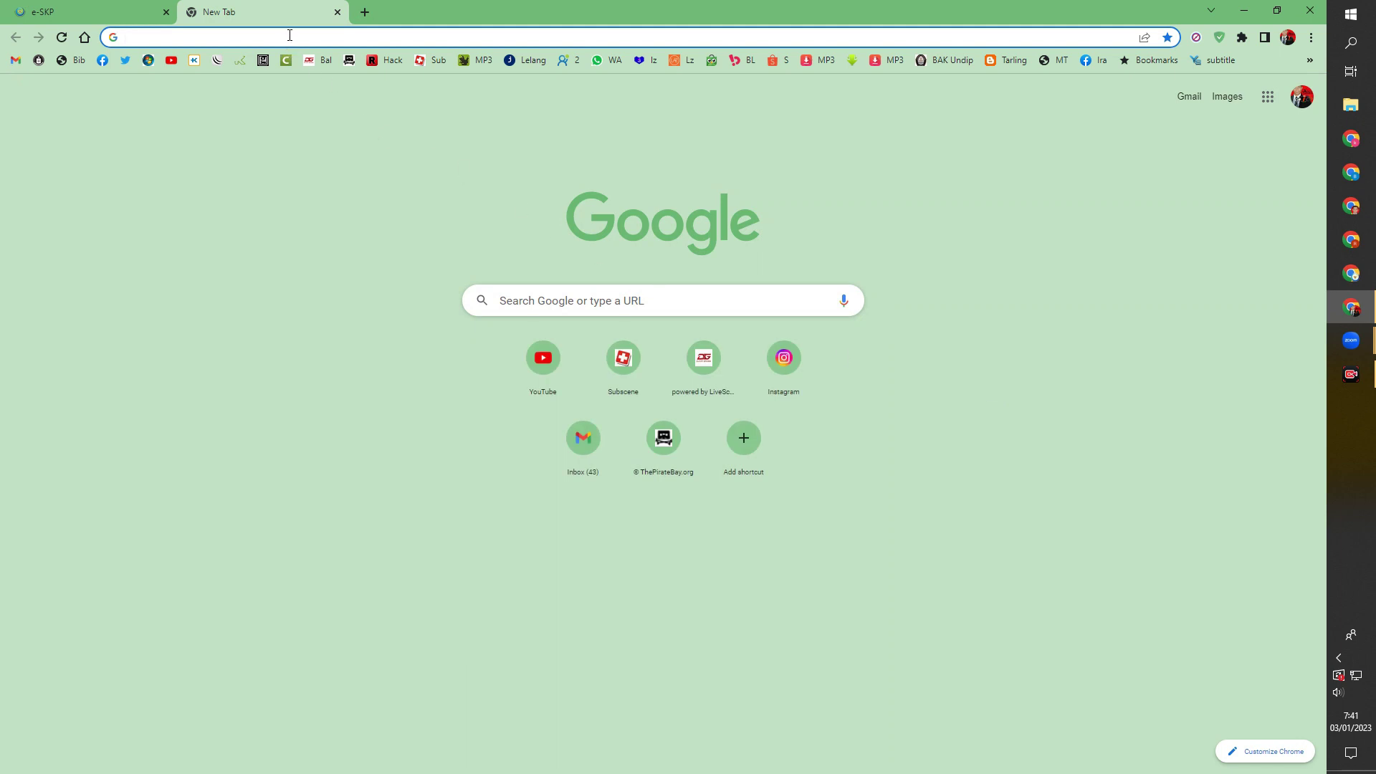
type("ekiner")
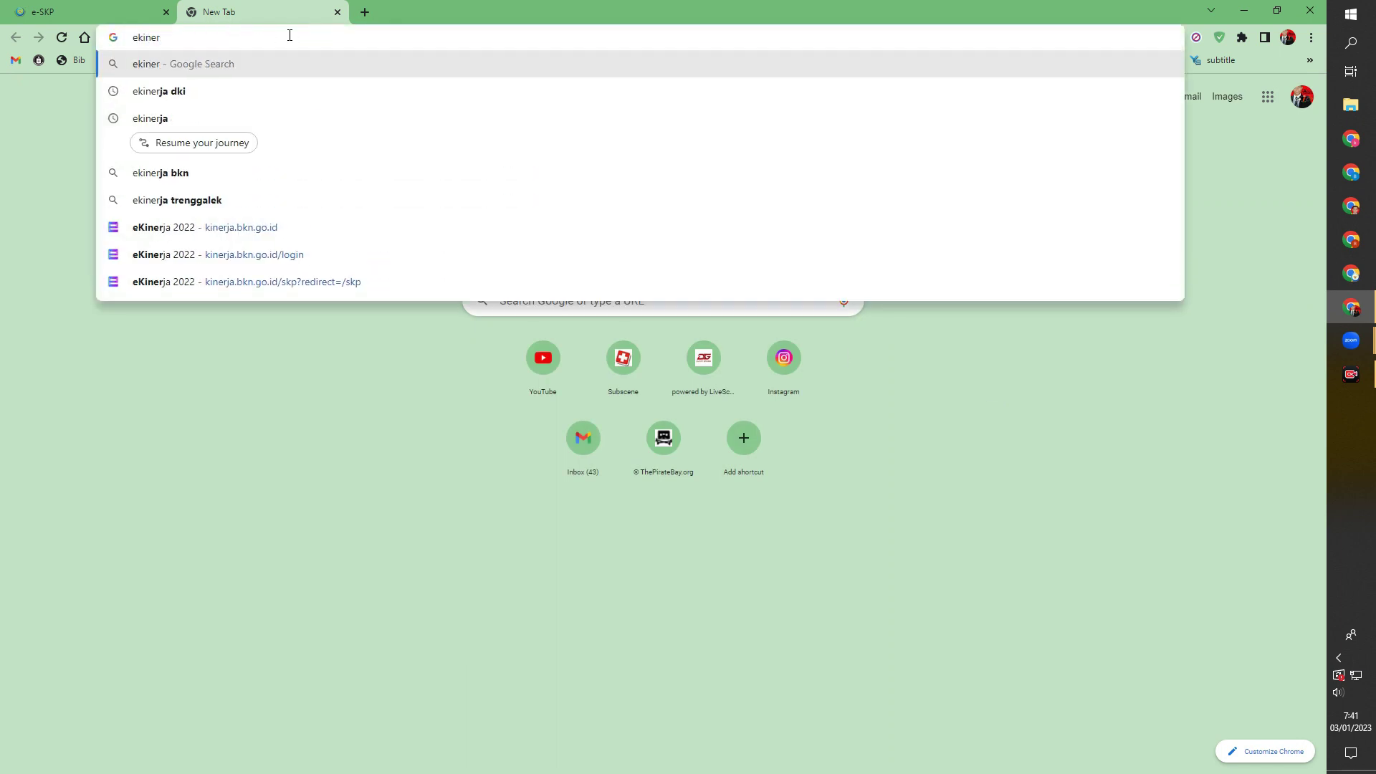
left_click(242, 222)
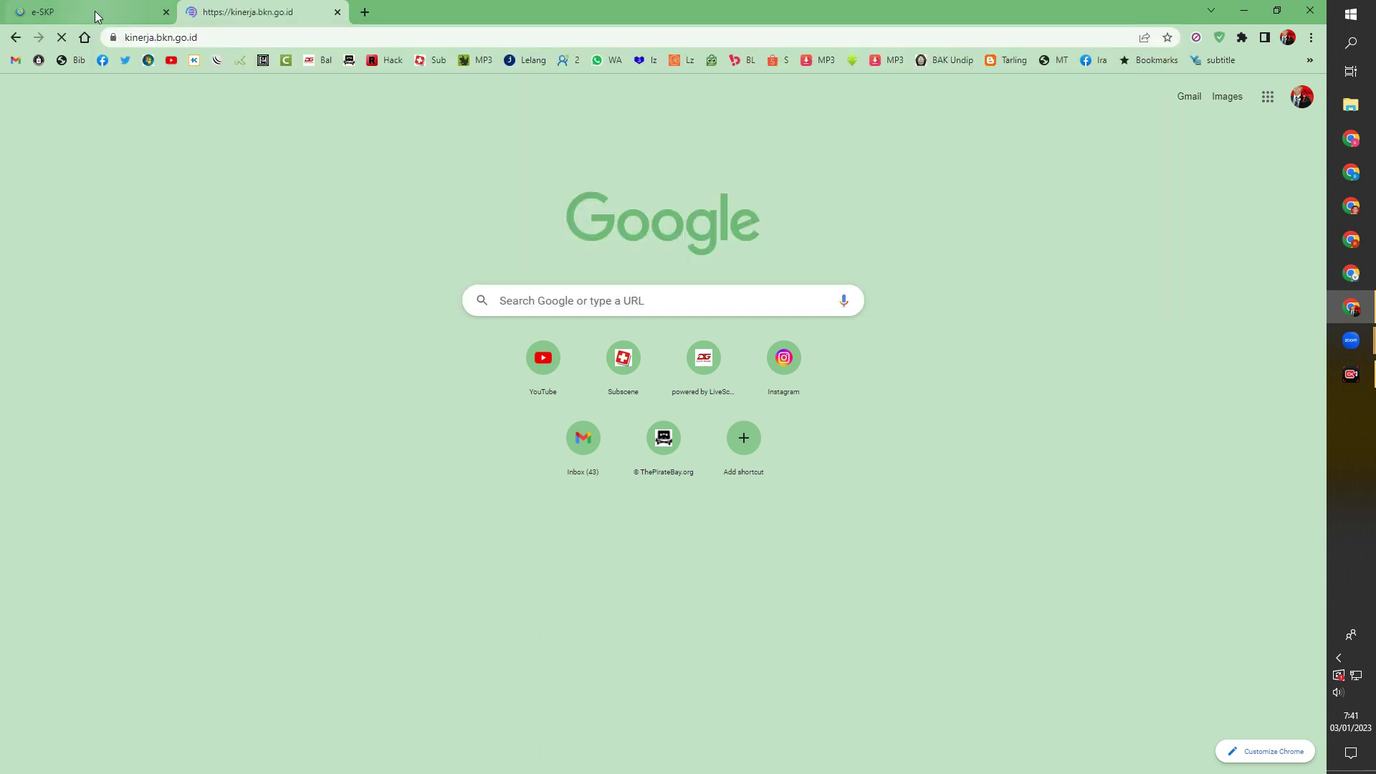
- Log in to e-SKP with the prefilled credentials, answering the arithmetic check, and skip the password change
left_click(97, 14)
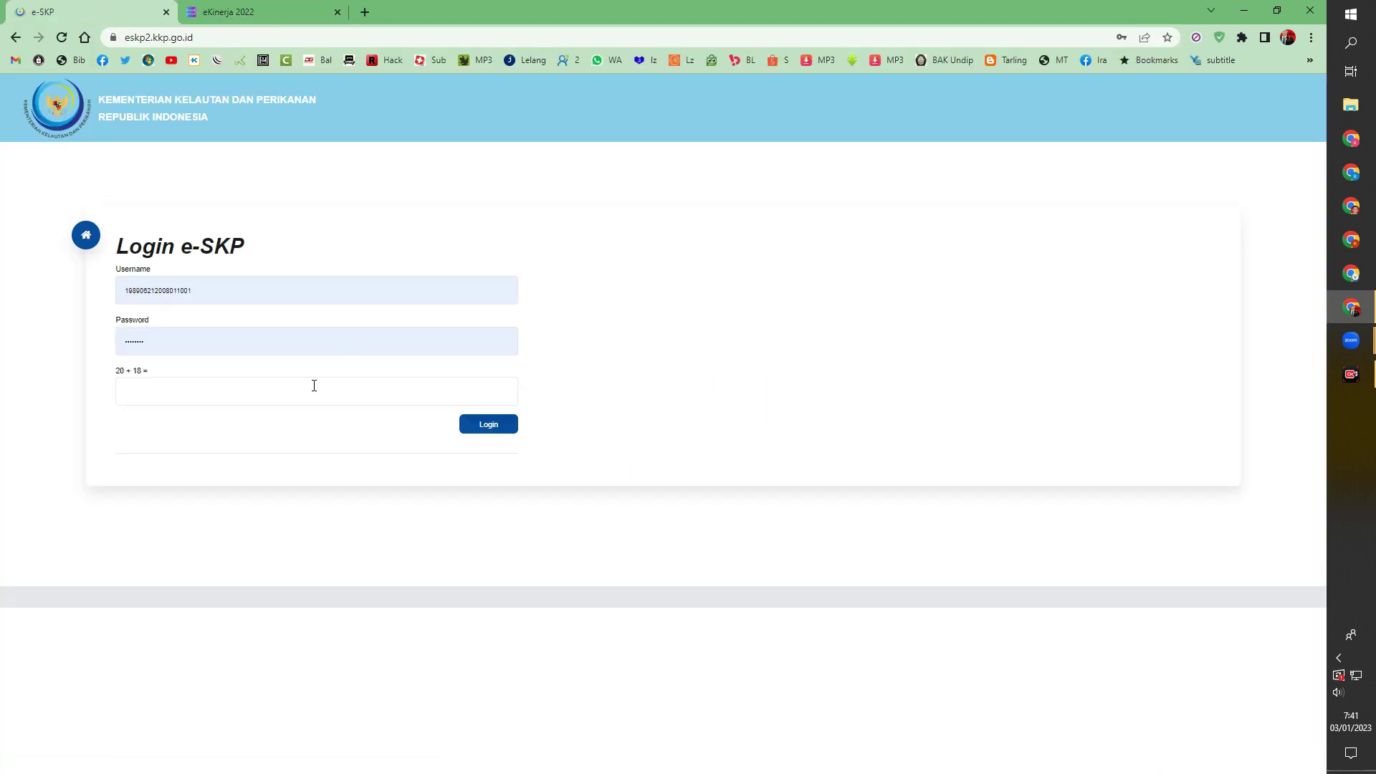
left_click(252, 394)
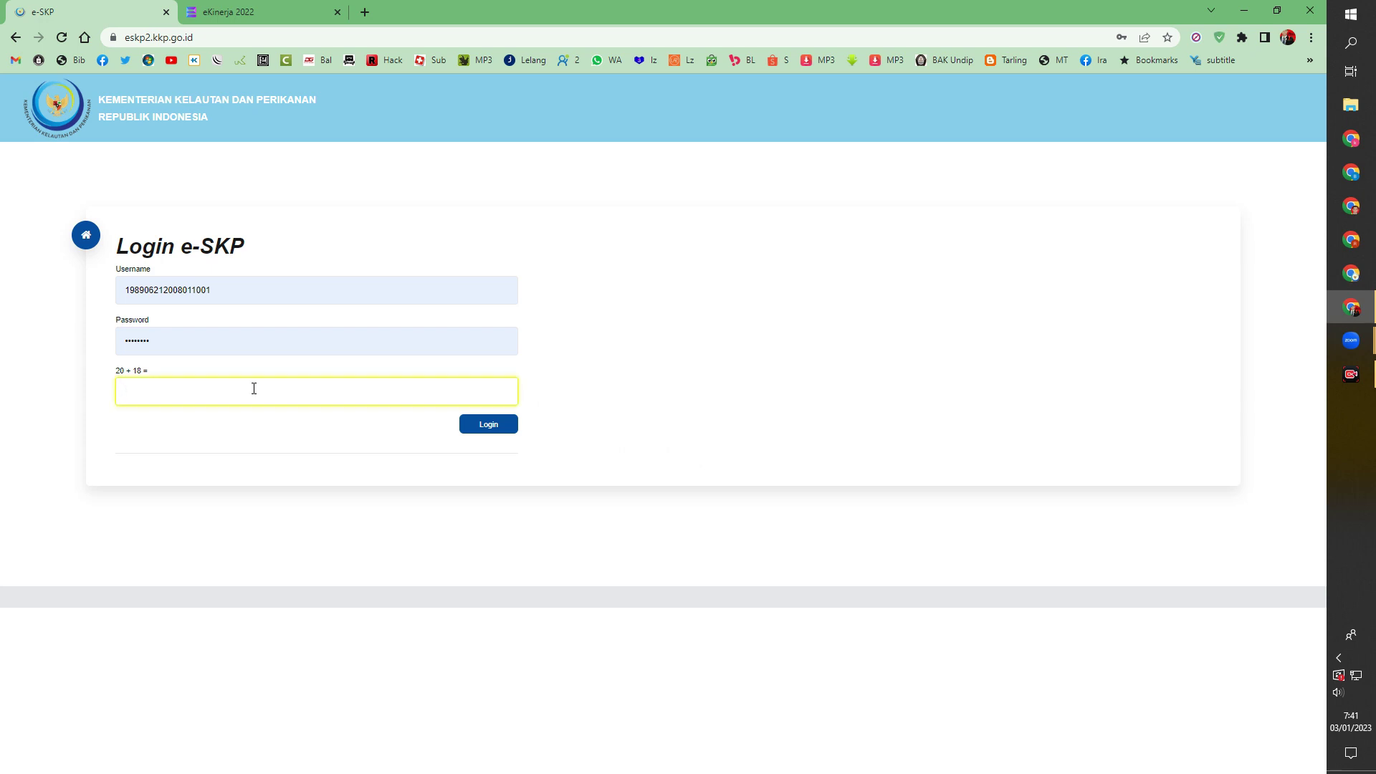
left_click(473, 424)
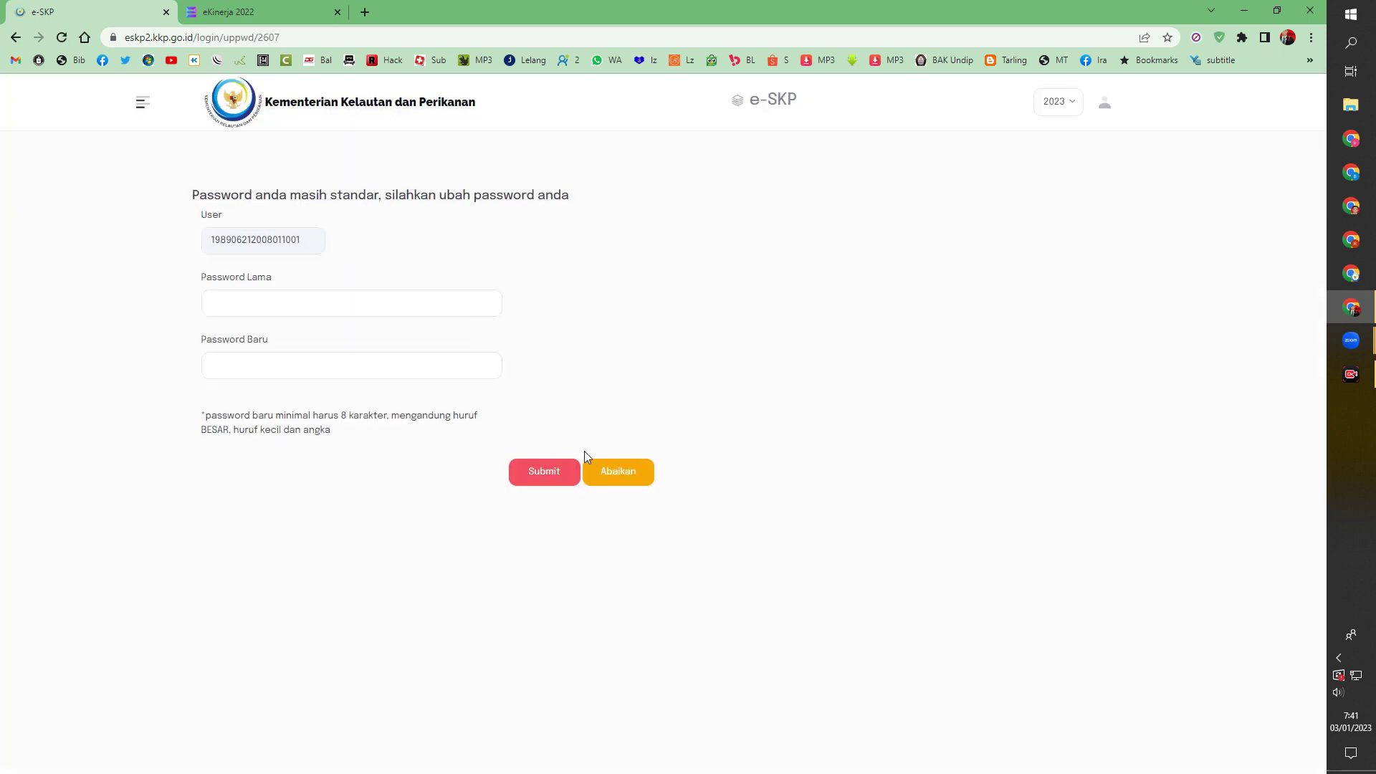
left_click(613, 471)
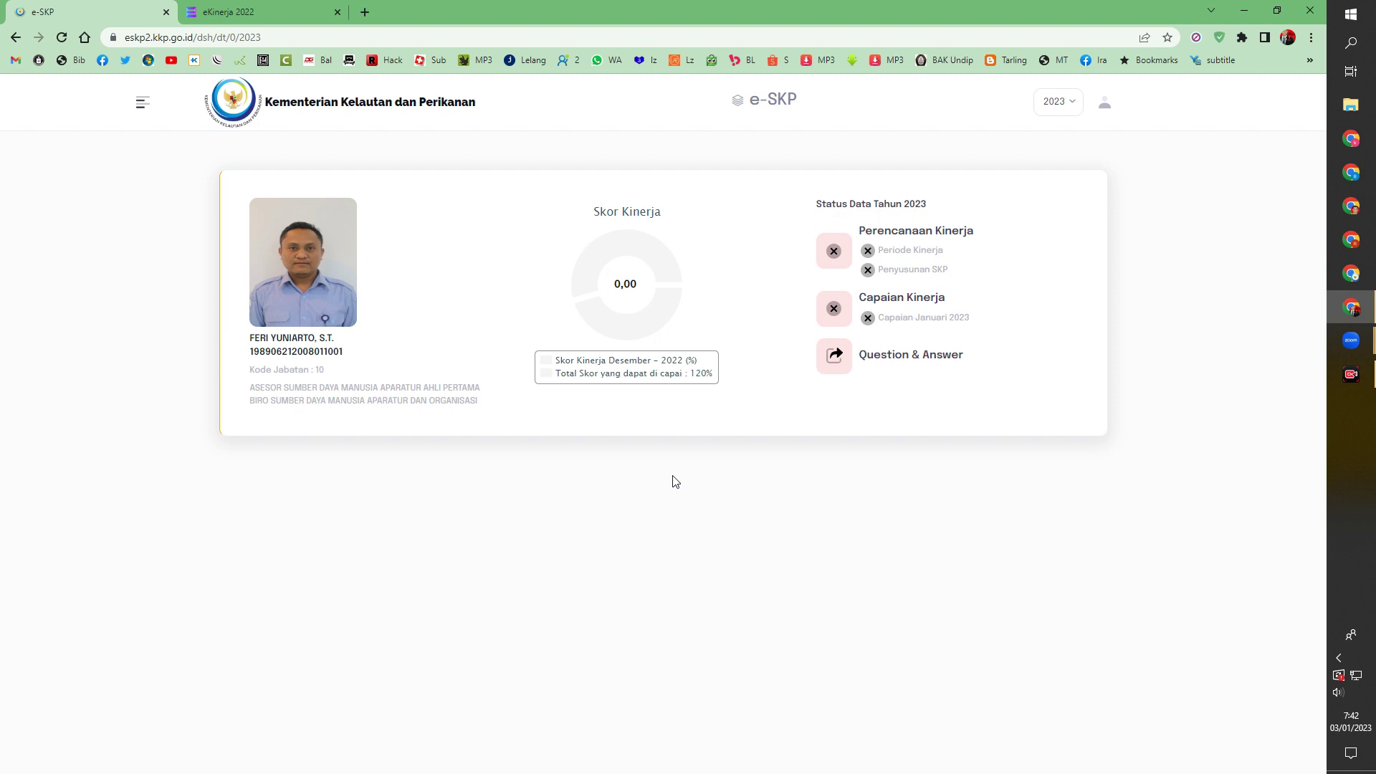
- Switch the e-SKP year to 2022 and display the Rencana Kinerja list for that period under Penyusunan SKP
left_click(1068, 108)
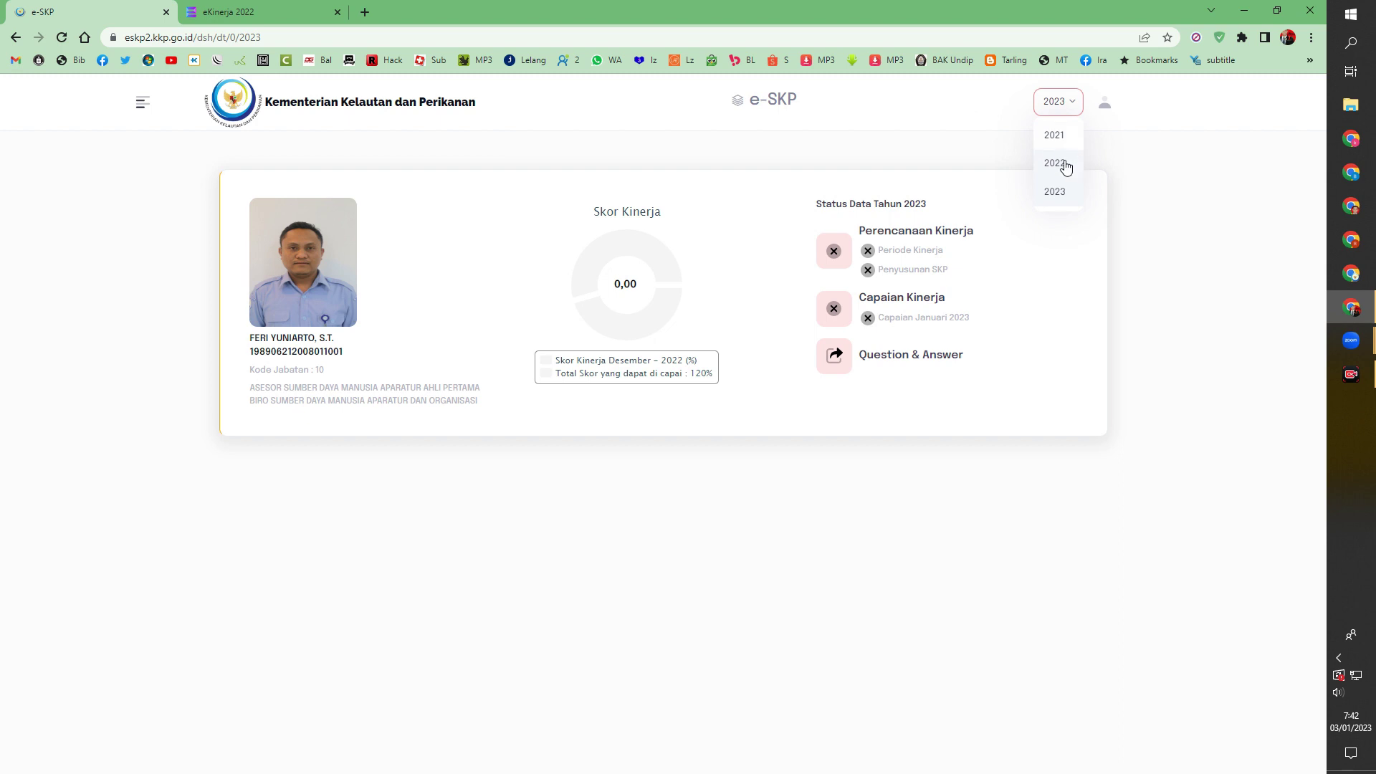
left_click(1066, 167)
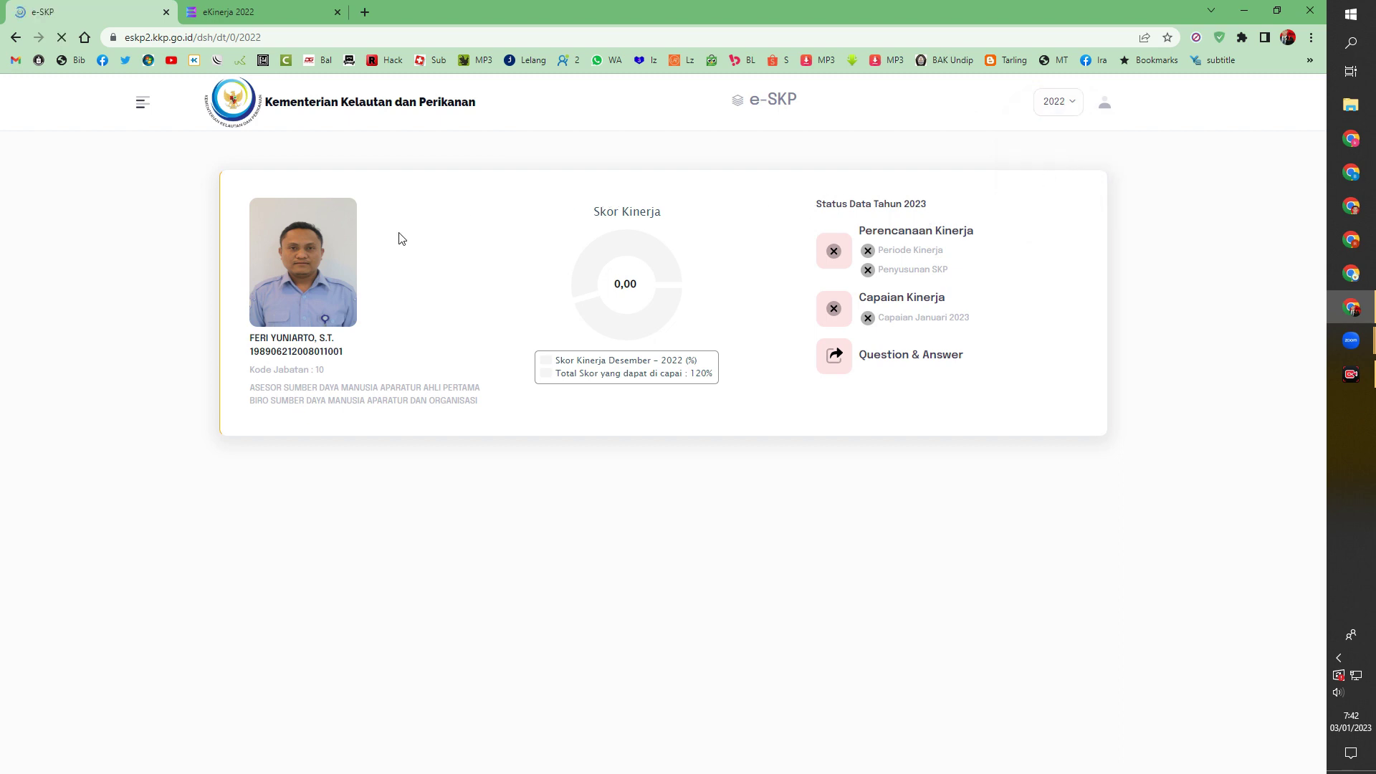
left_click(137, 105)
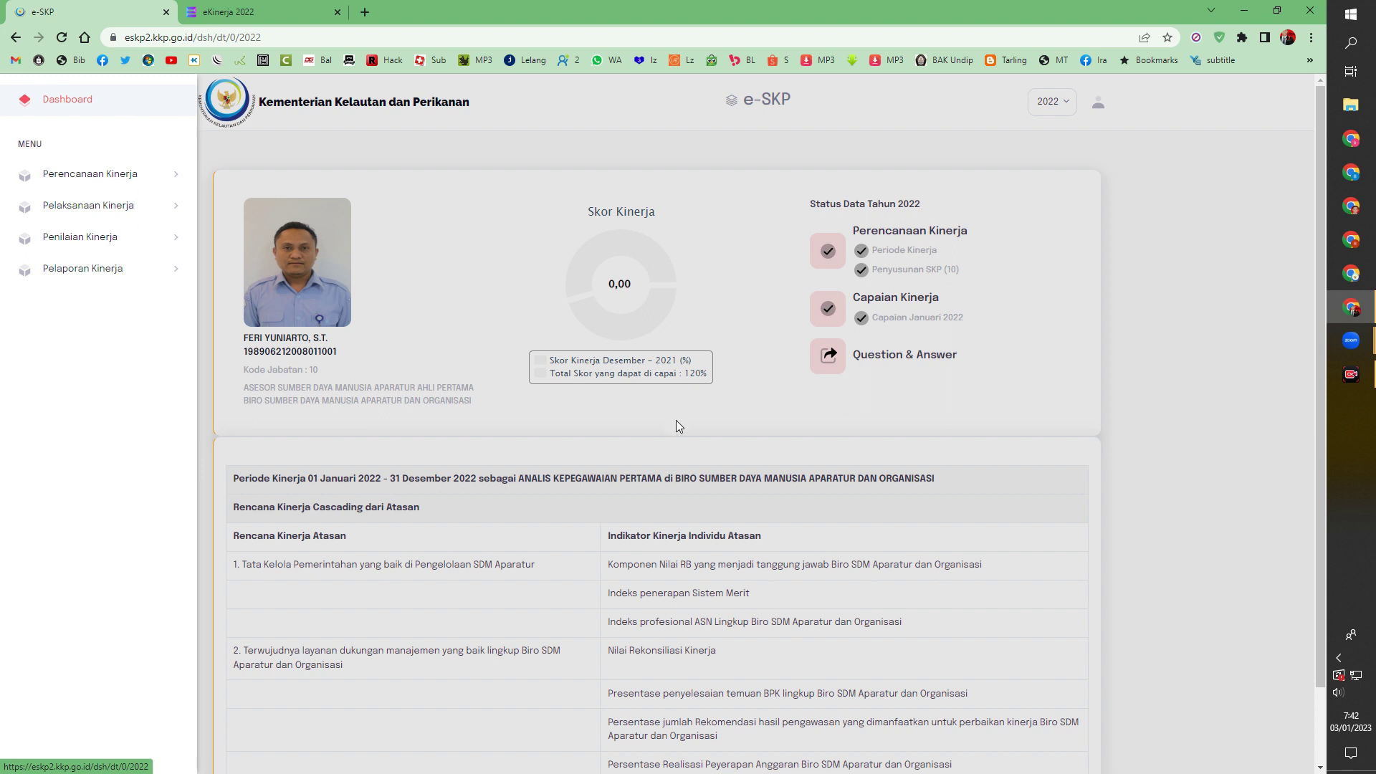
scroll(678, 426, "down", 1)
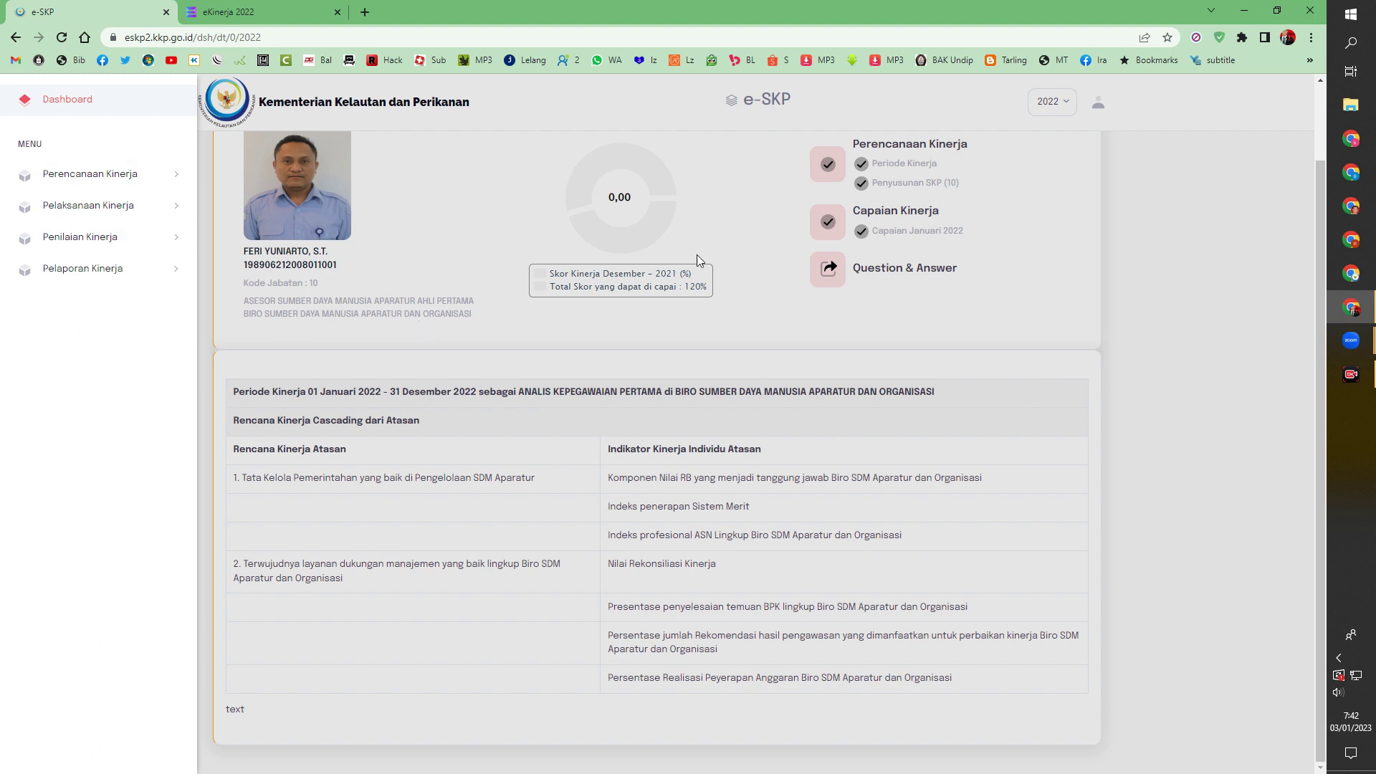
left_click(107, 184)
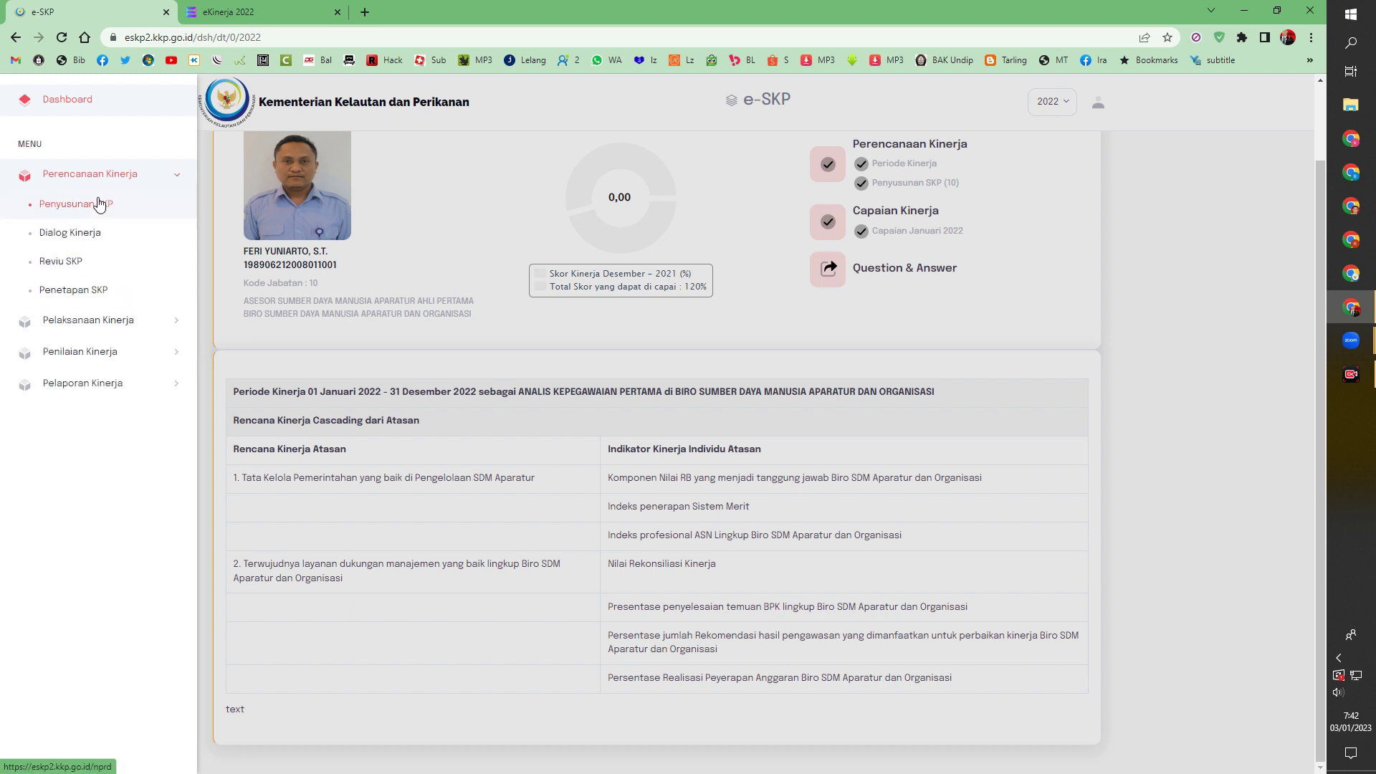
left_click(98, 199)
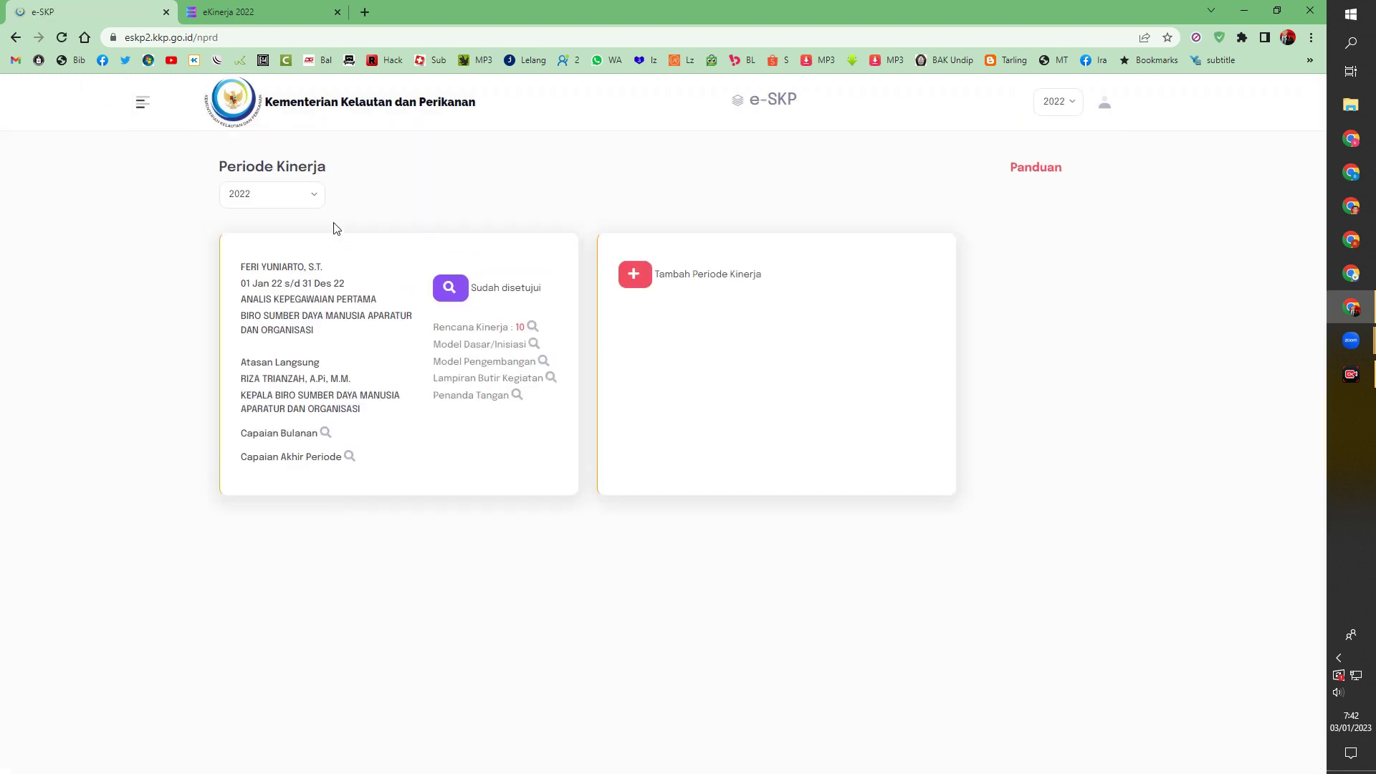
left_click(520, 330)
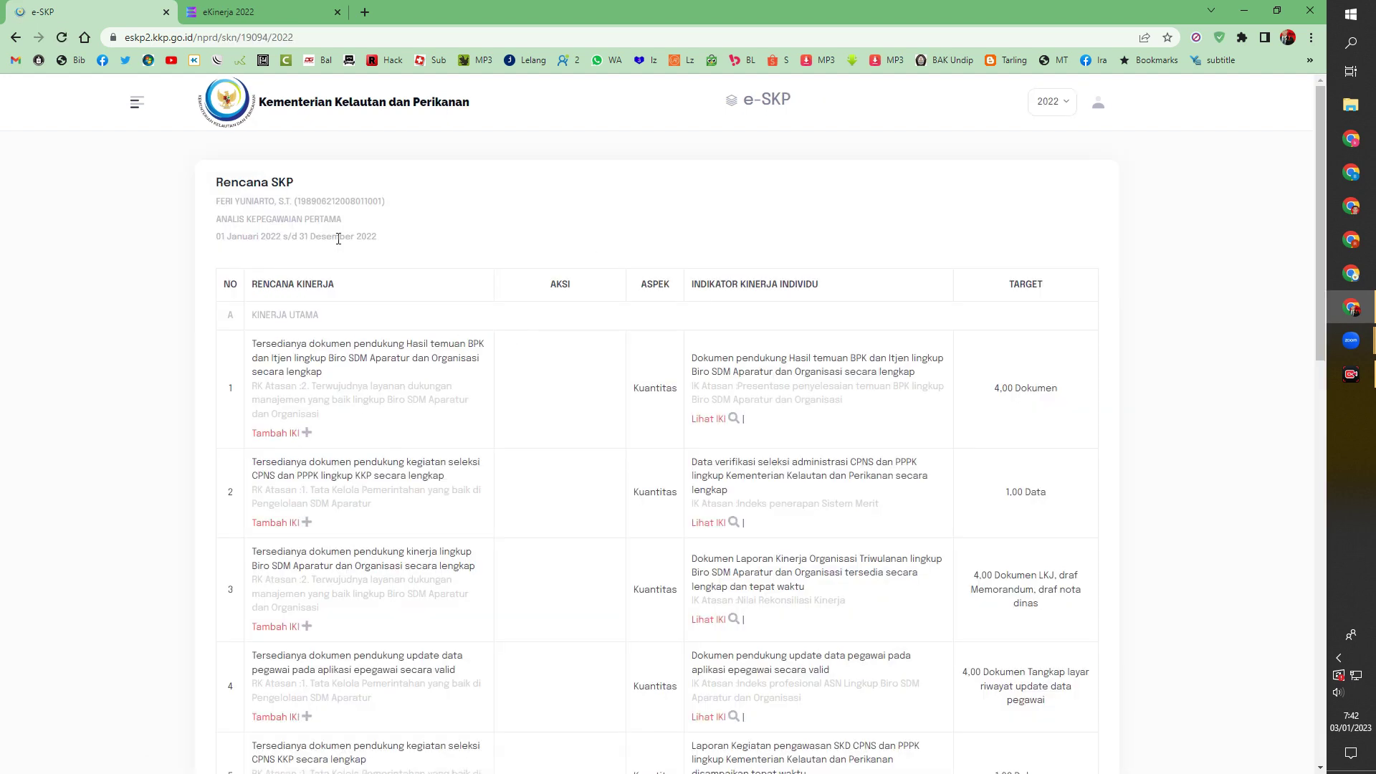
- Start the MySAPK login on the e-Kinerja site and bring its Daftar SKP page into view
left_click(248, 7)
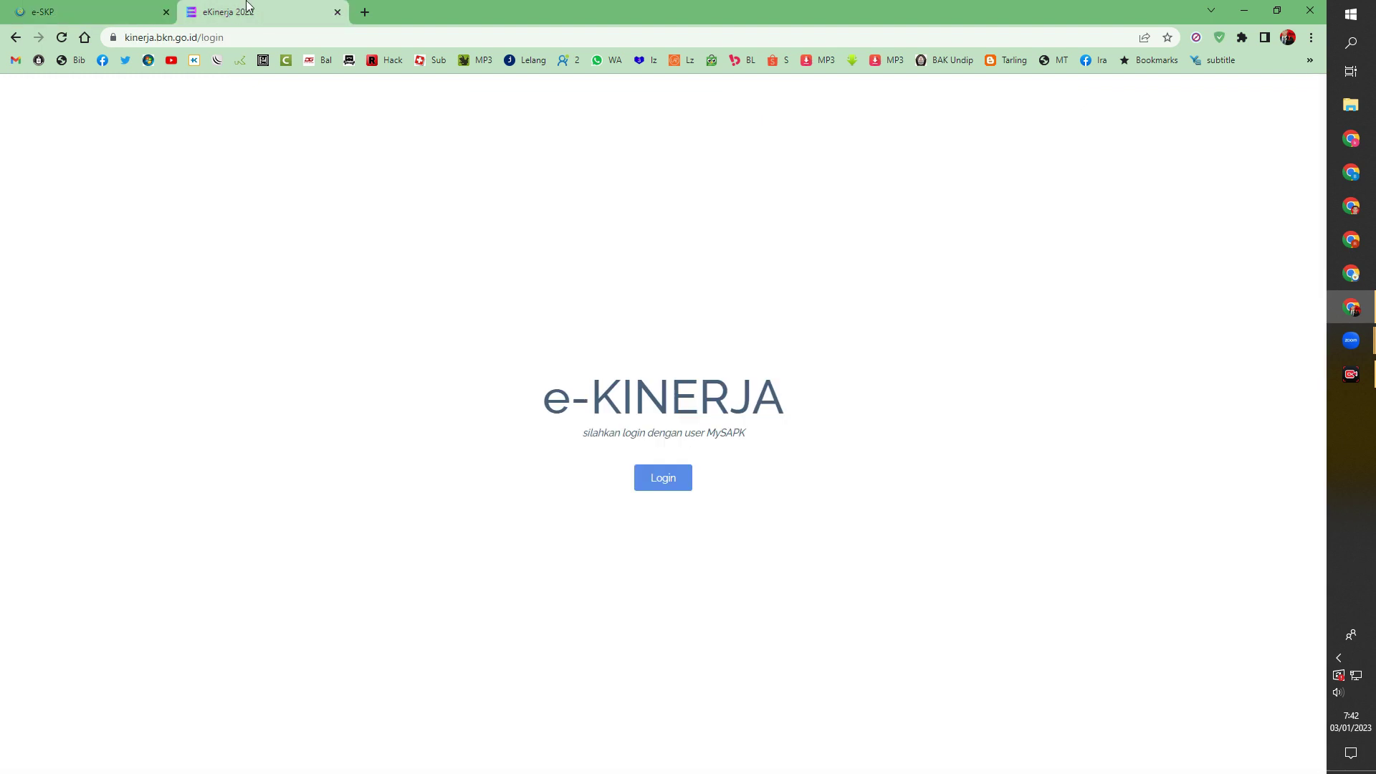
left_click(660, 487)
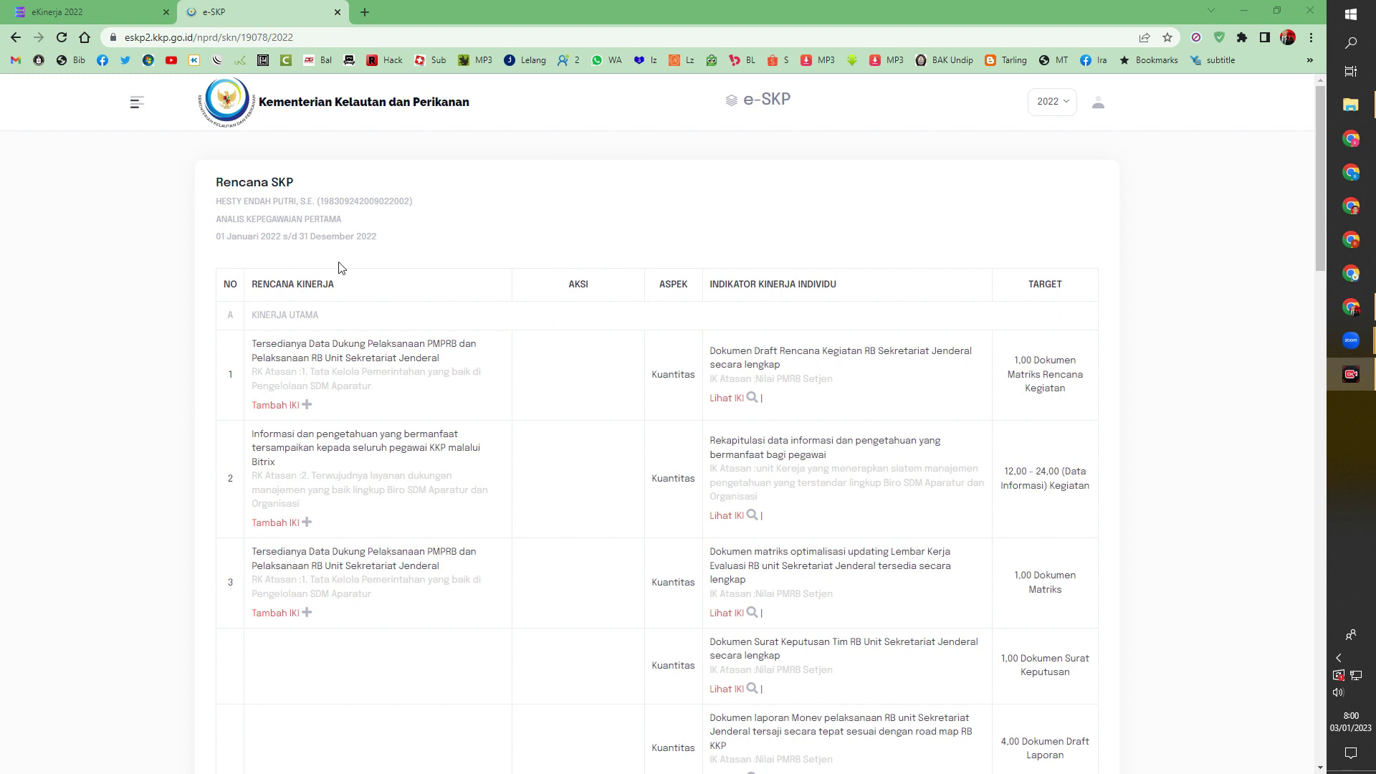
key("ctrl+Tab")
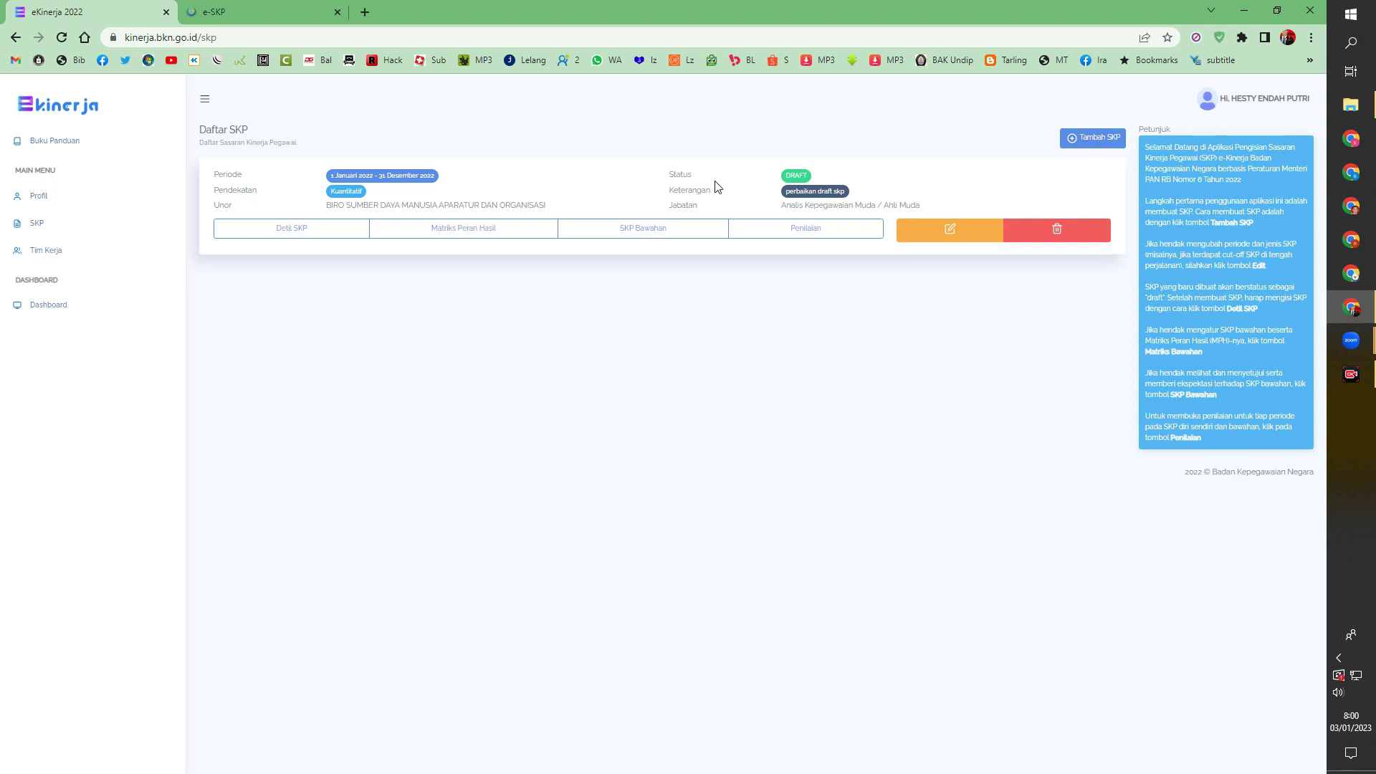
- Start a new SKP entry in e-Kinerja and set its period from 01/01/2023 to 31/12/2023
left_click(1078, 143)
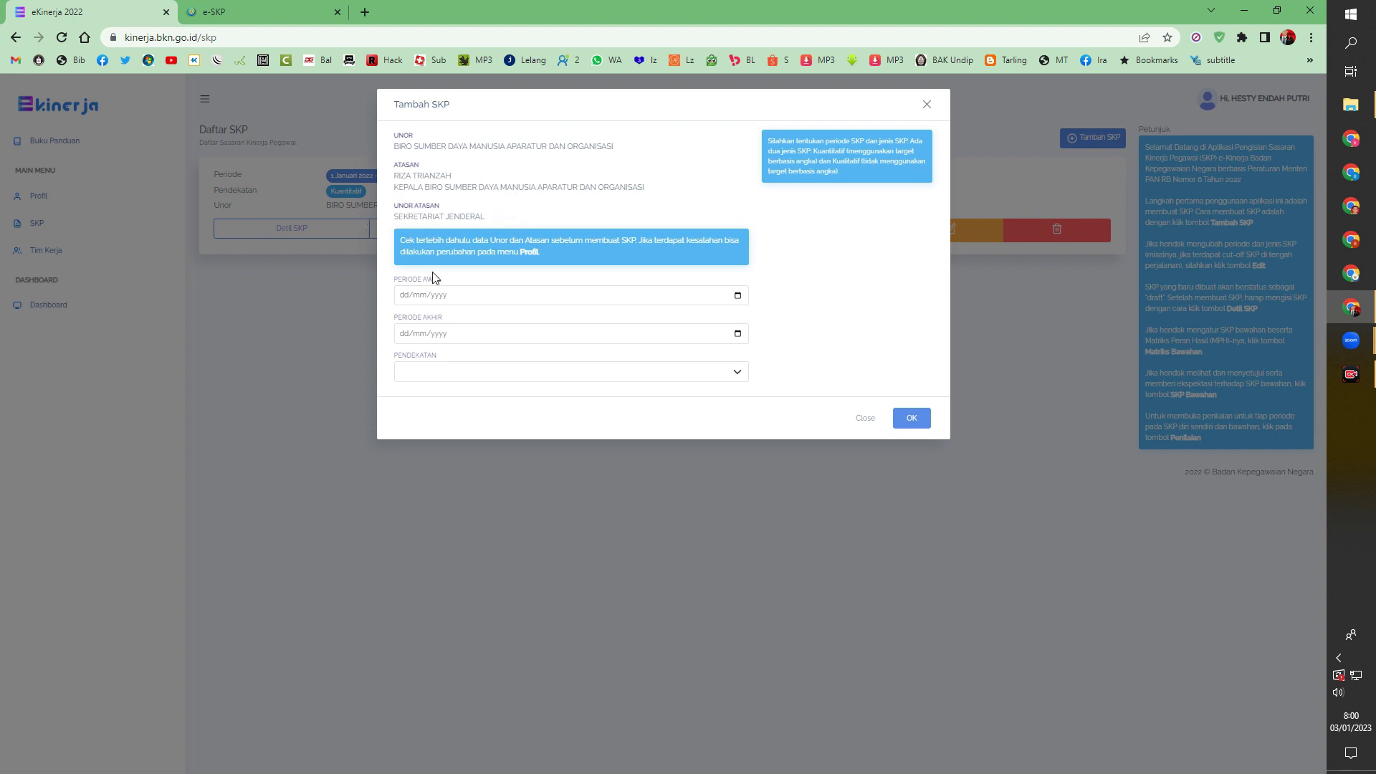
left_click(537, 298)
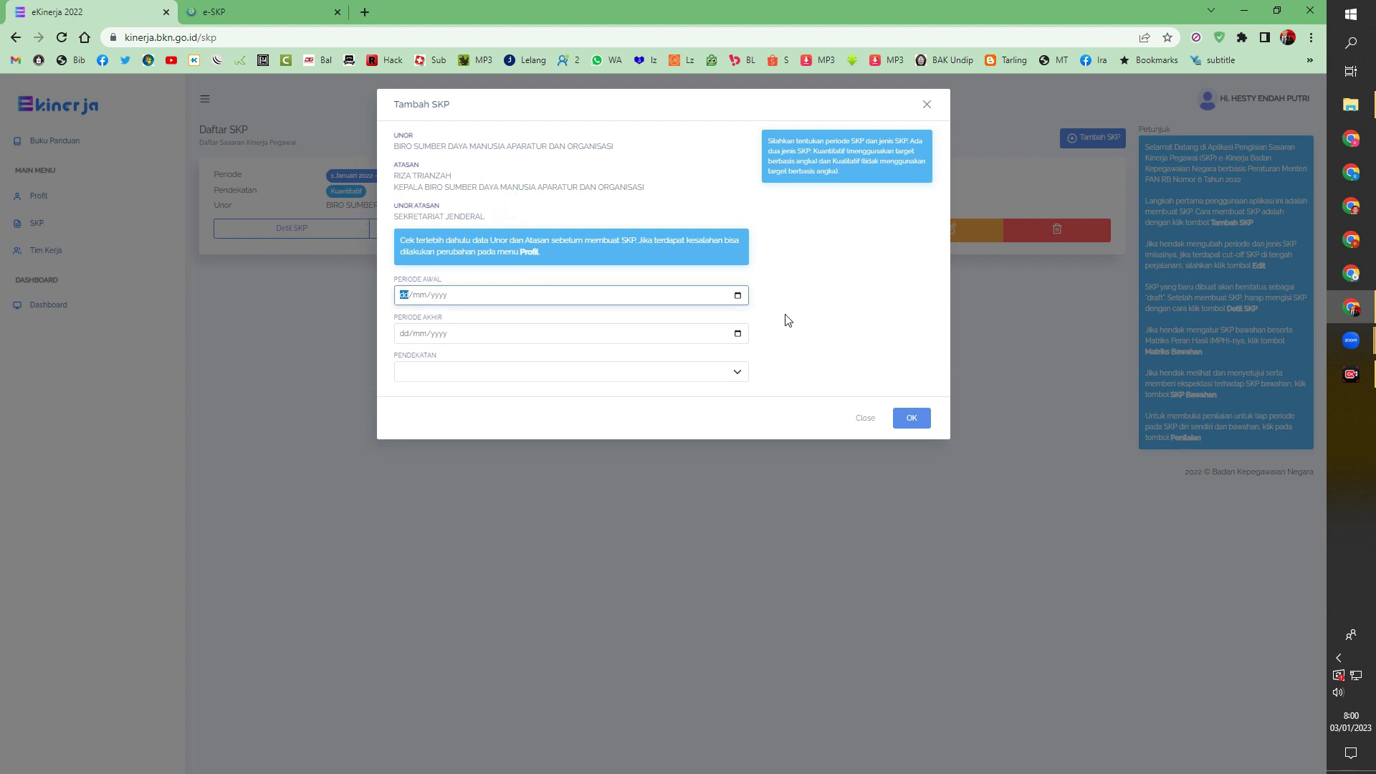
left_click(737, 296)
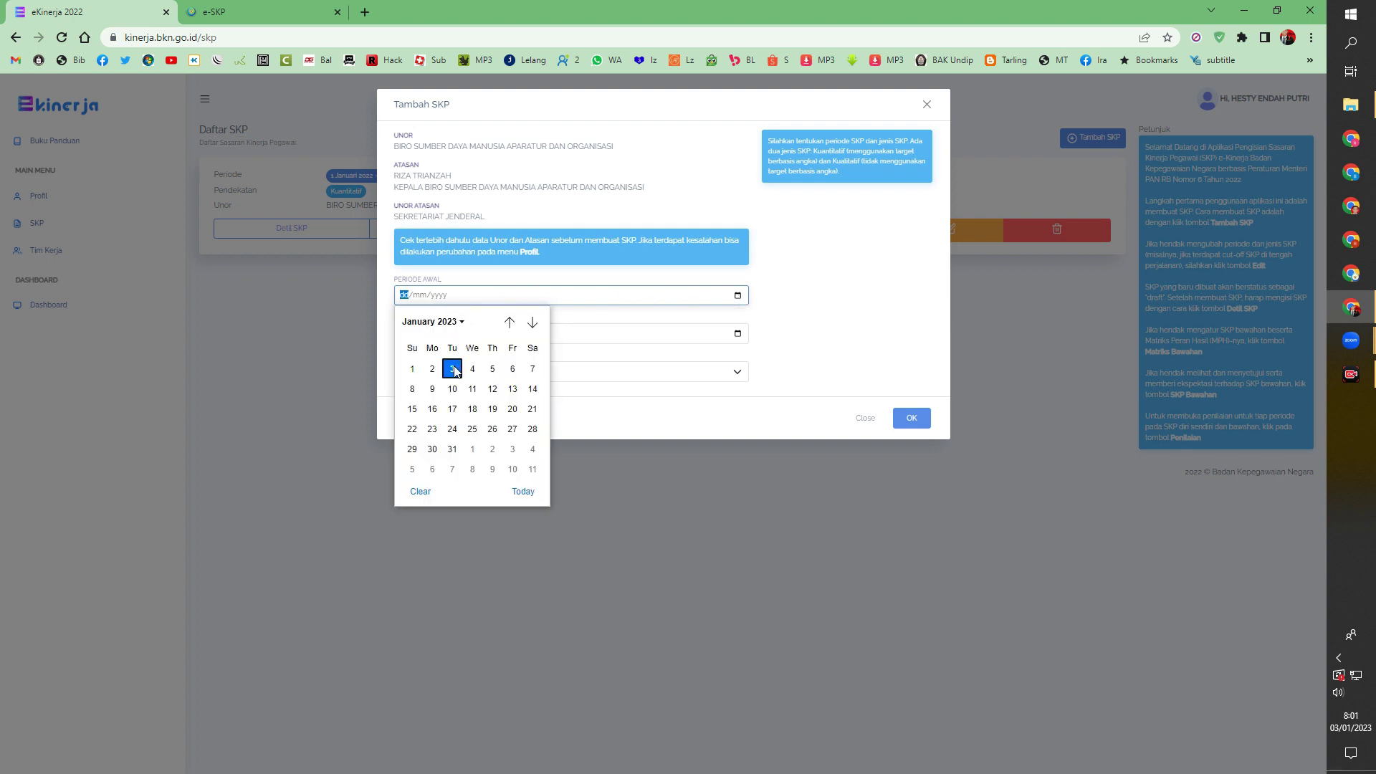
left_click(414, 369)
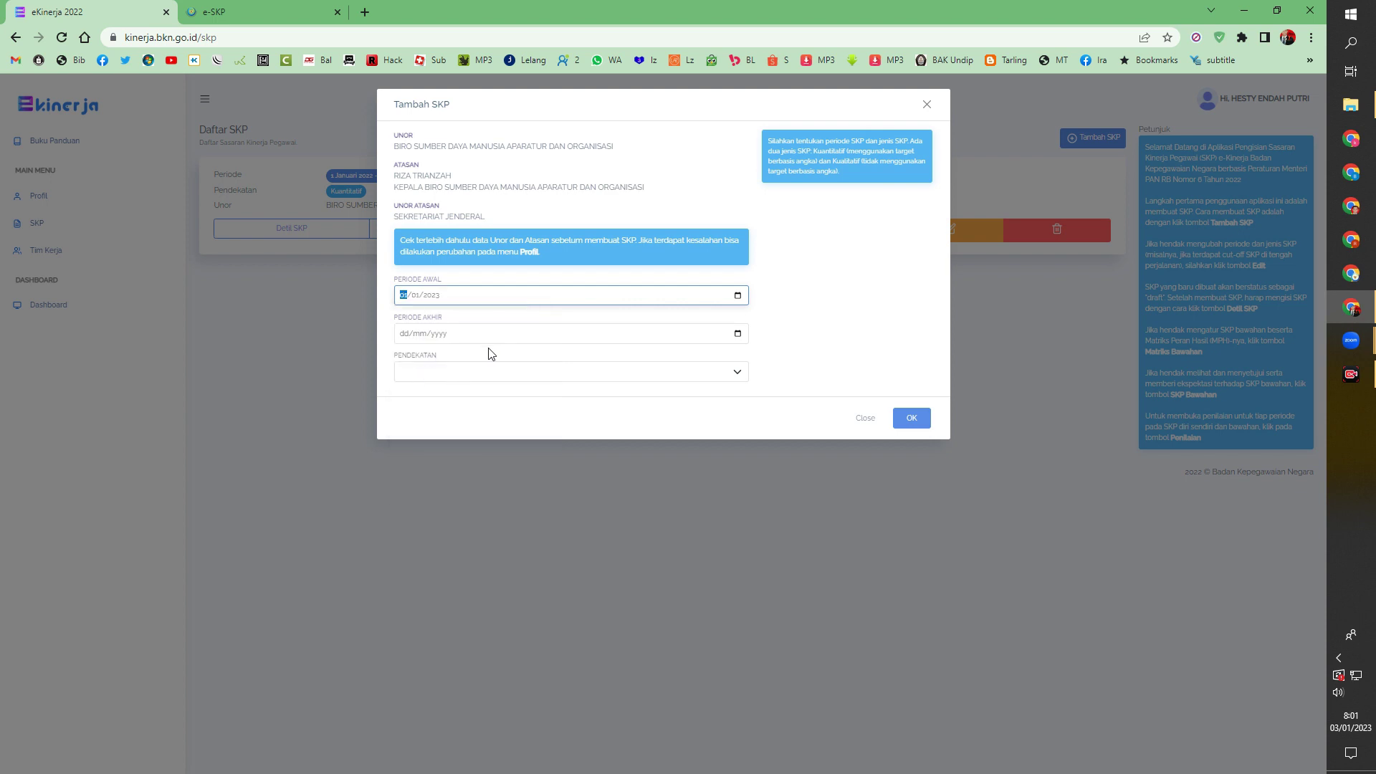
left_click(517, 341)
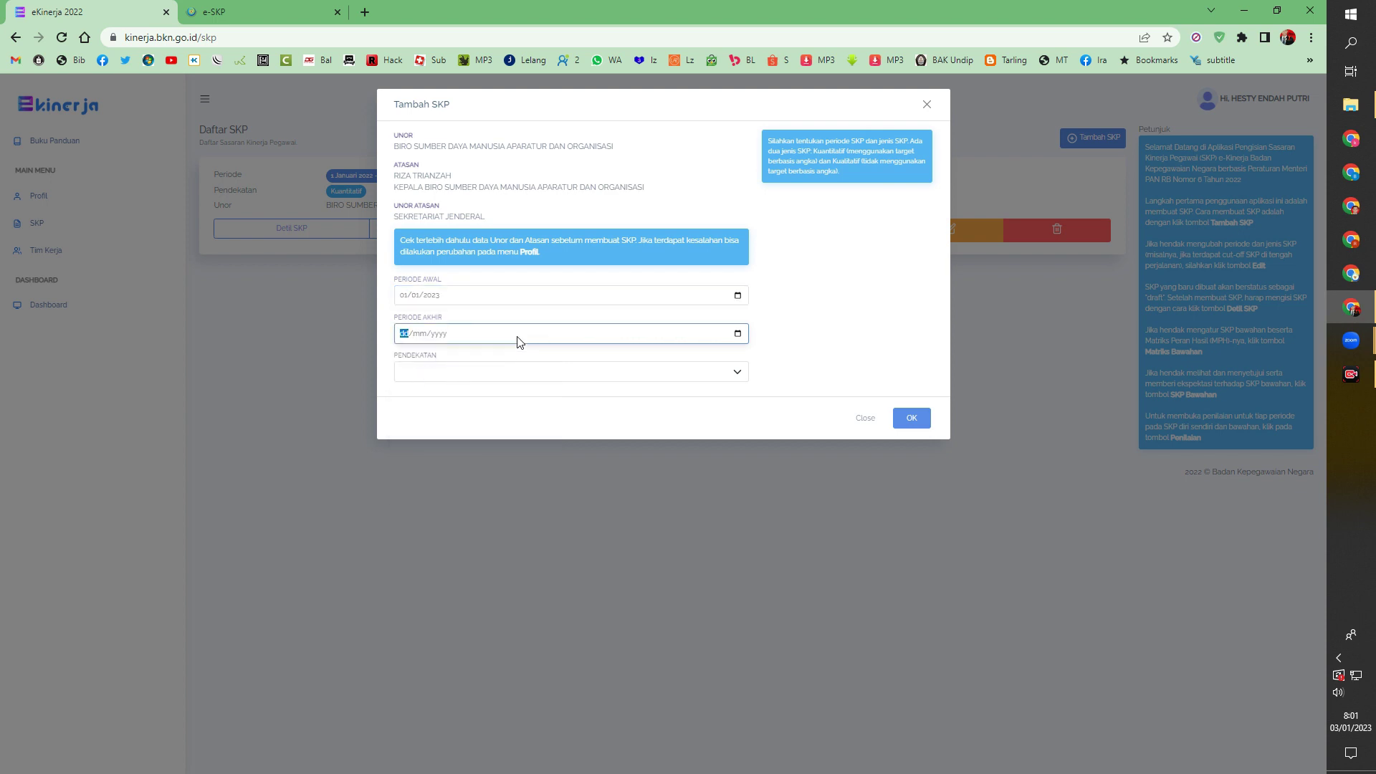
left_click(738, 333)
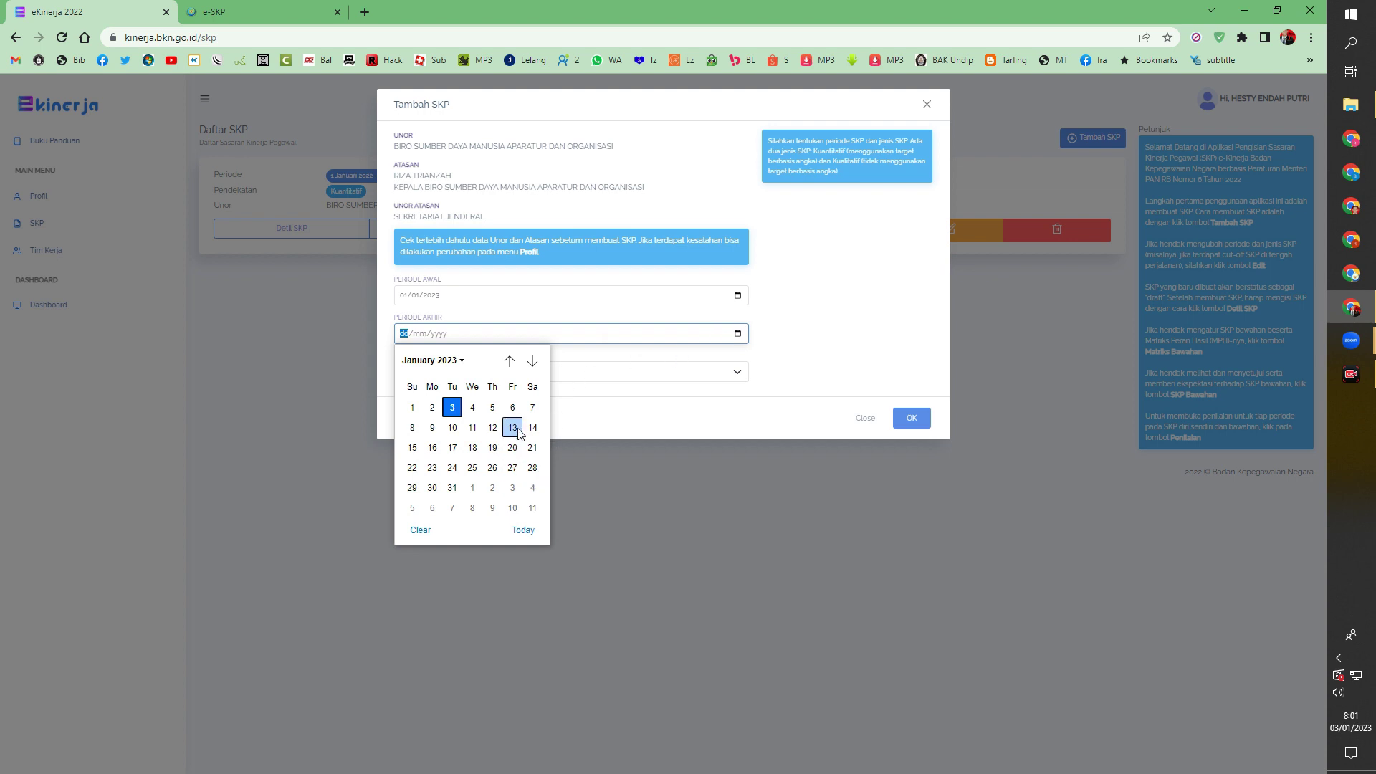
left_click(464, 366)
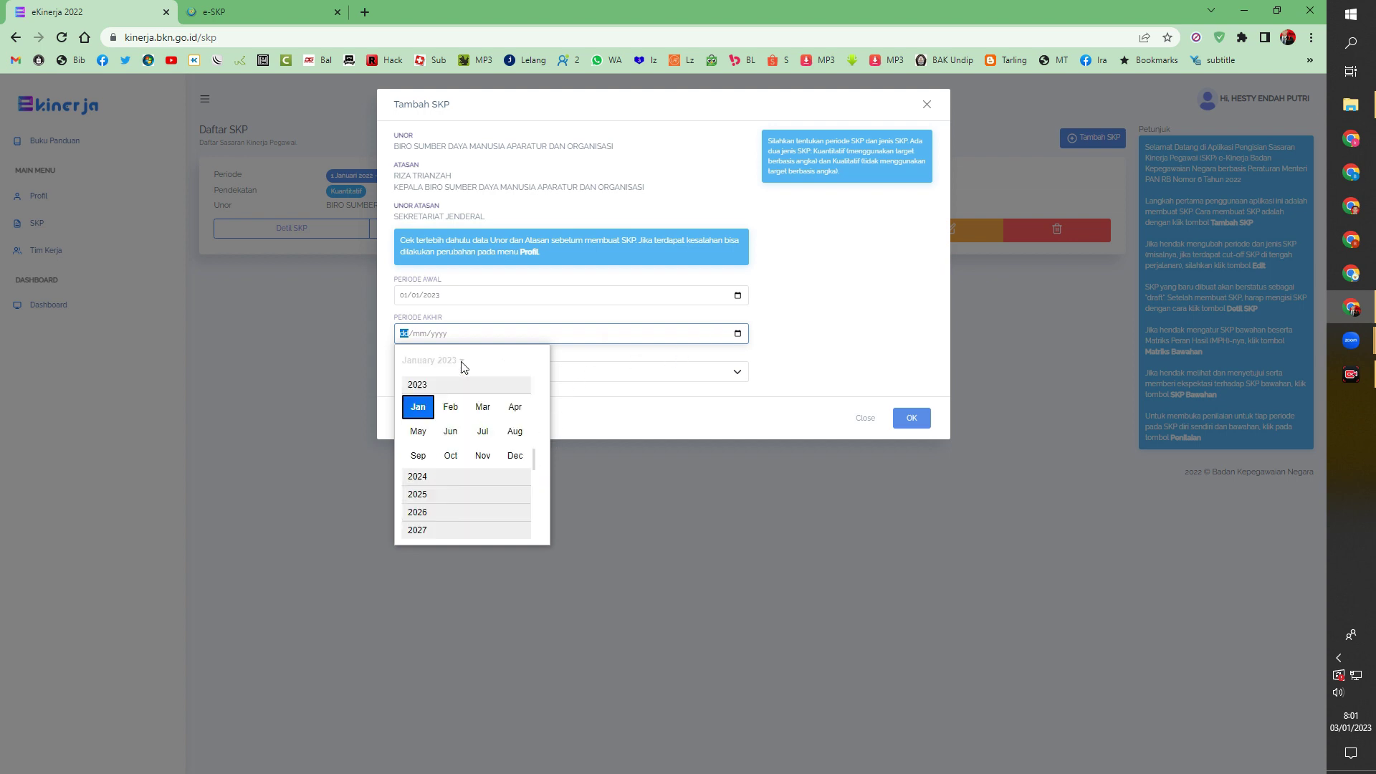
left_click(515, 455)
left_click(417, 507)
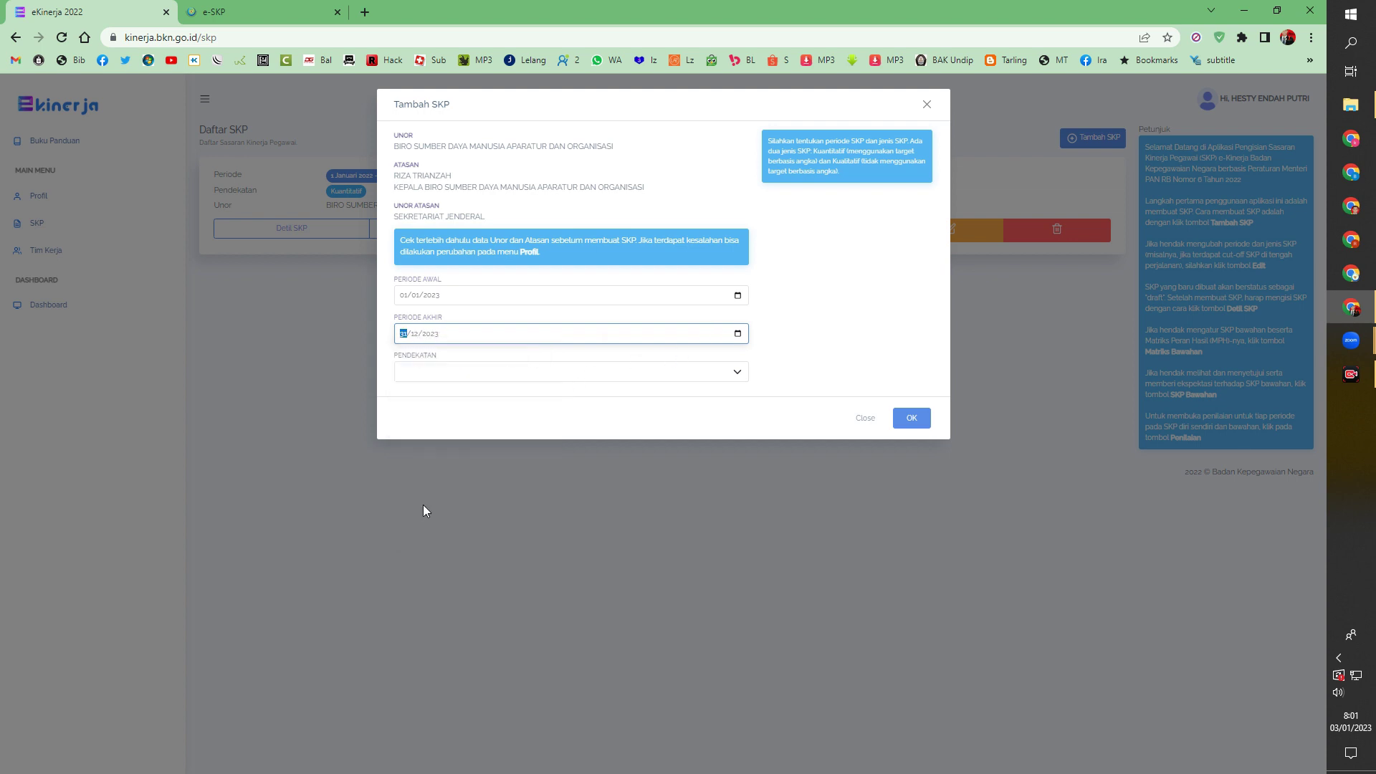
- Choose Kuantitatif as the new SKP's Pendekatan and close the form without saving
left_click(609, 375)
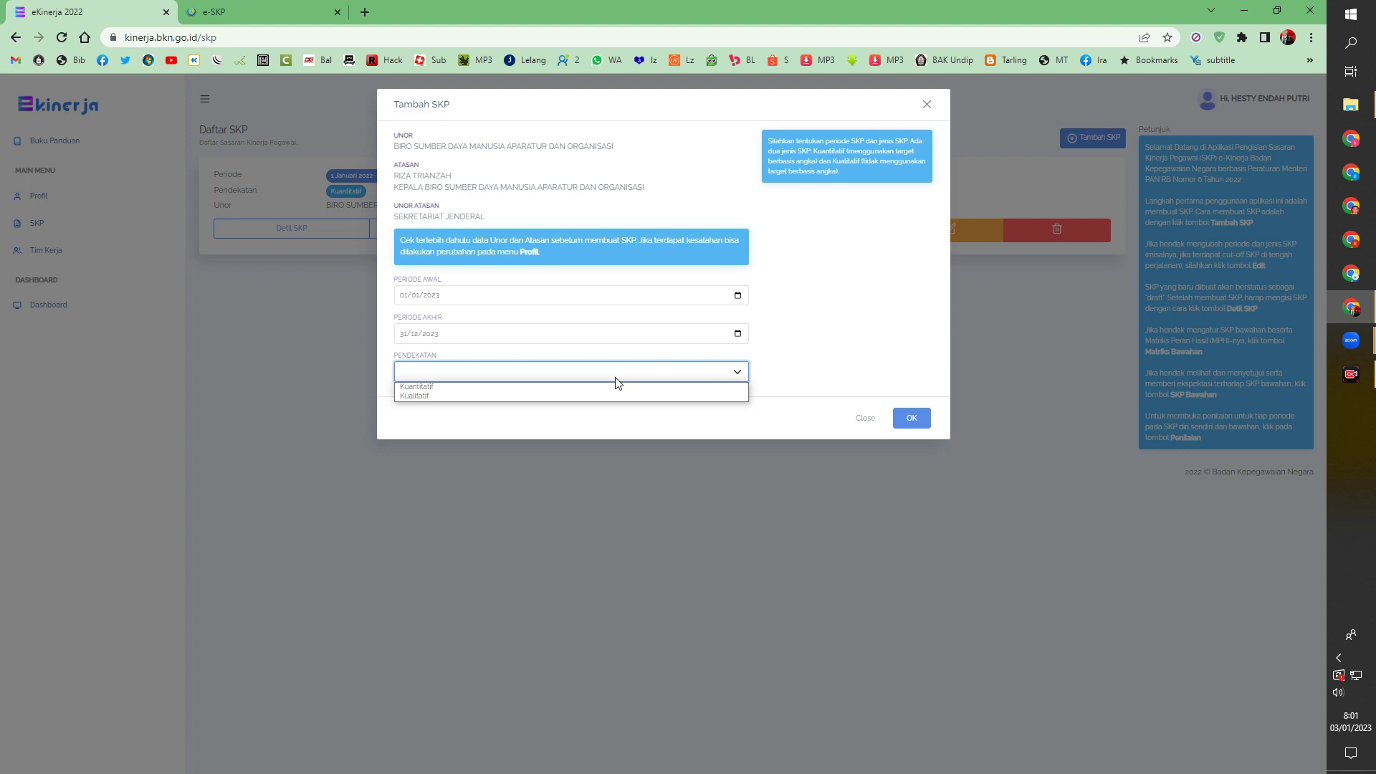
left_click(483, 386)
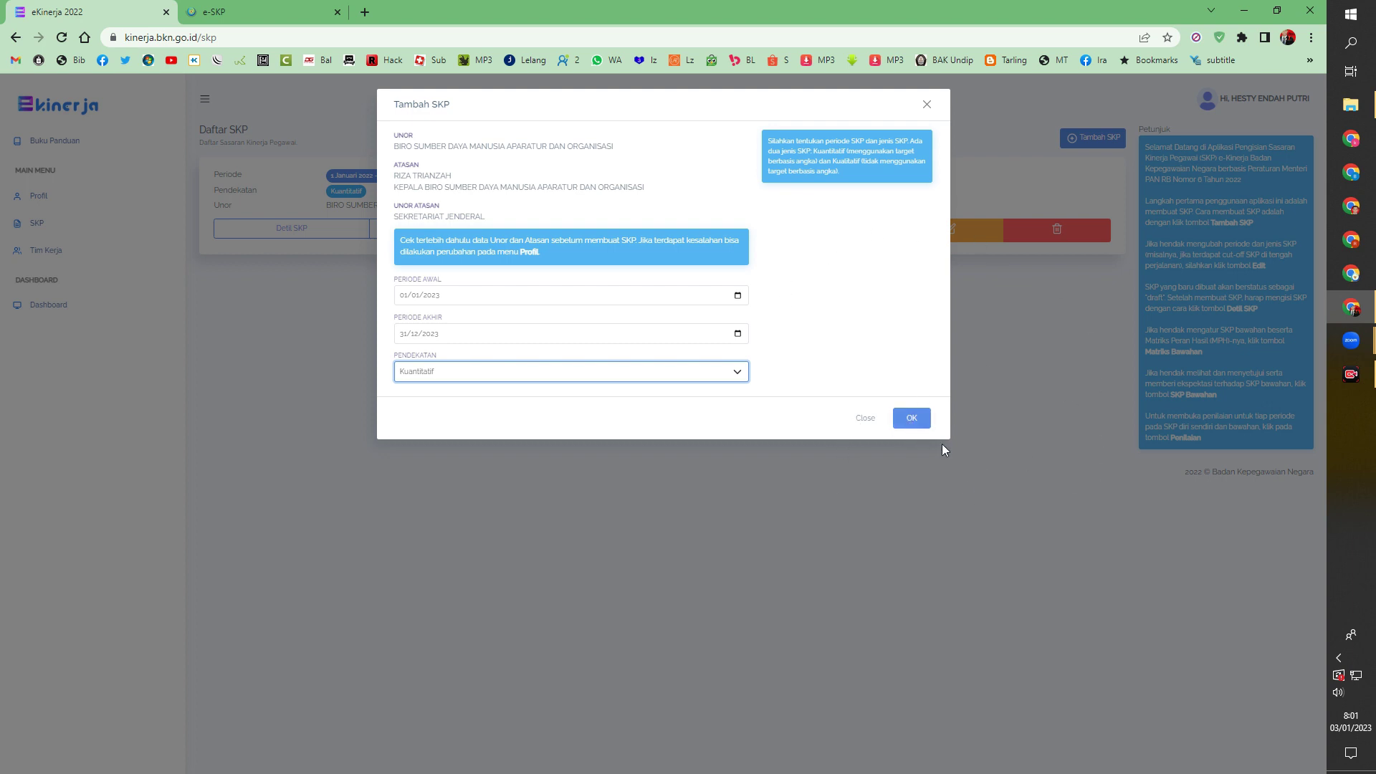
left_click(866, 419)
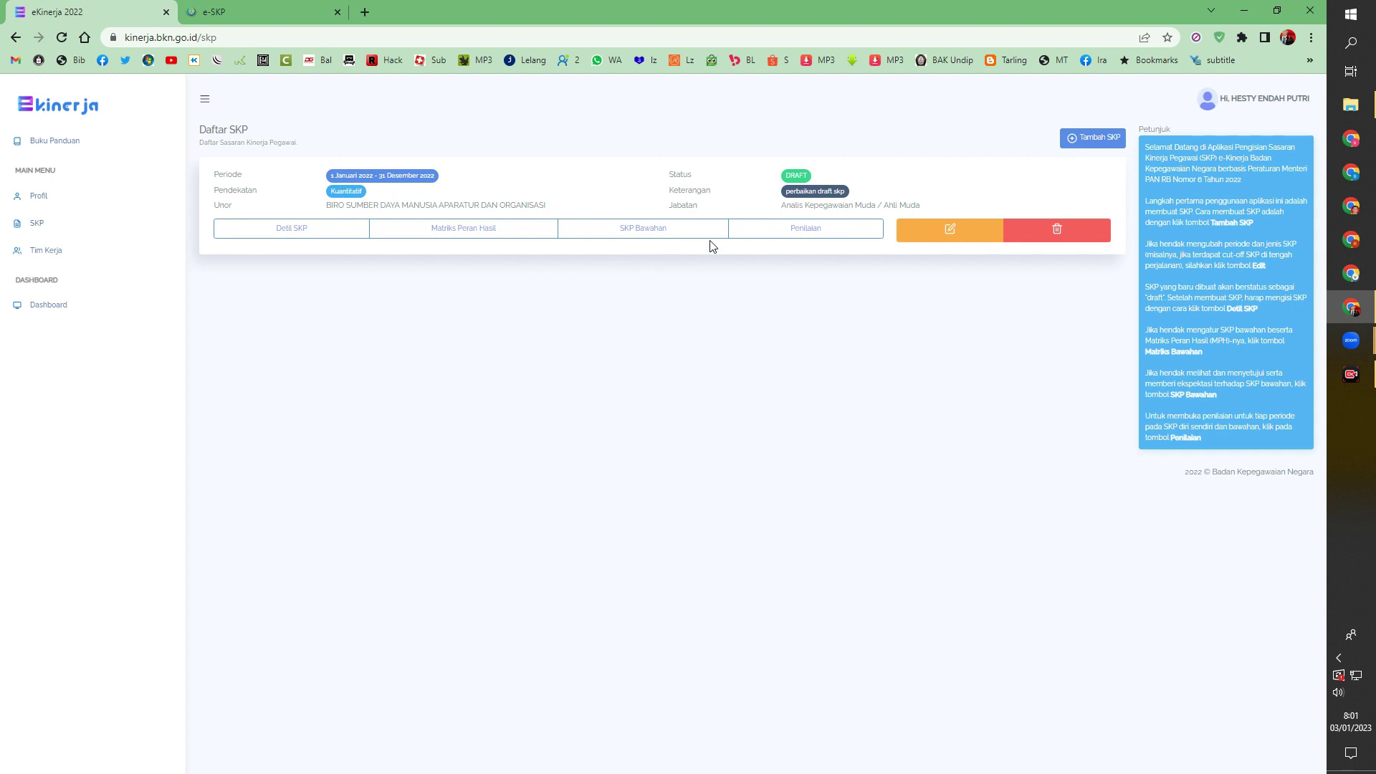
- Start a new RHK in the 2022 SKP's details and choose "Penetapan Penghargaan ASN Bidang Kelautan dan Perikanan tingkat Nasional (kategori)" as the supervisor's intervened plan
left_click(303, 230)
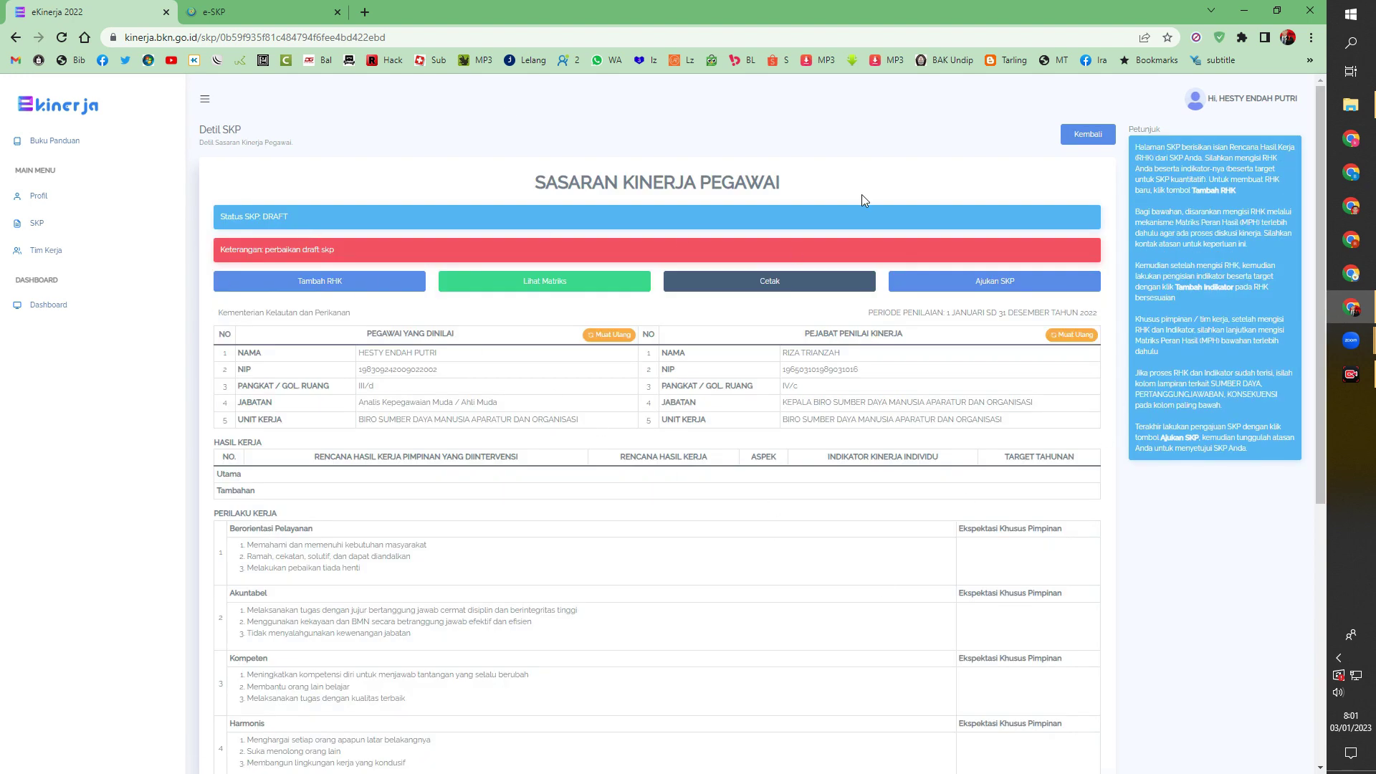
left_click(304, 283)
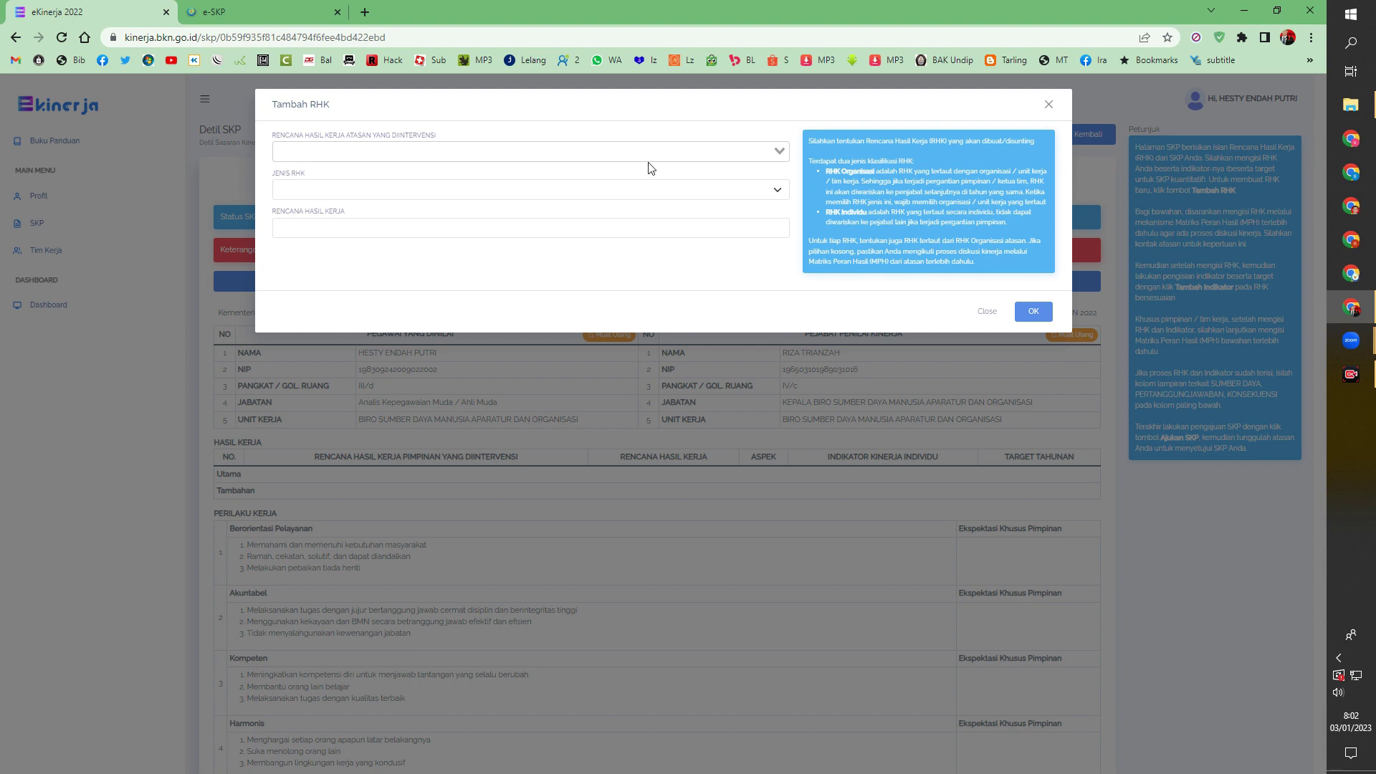
left_click(454, 151)
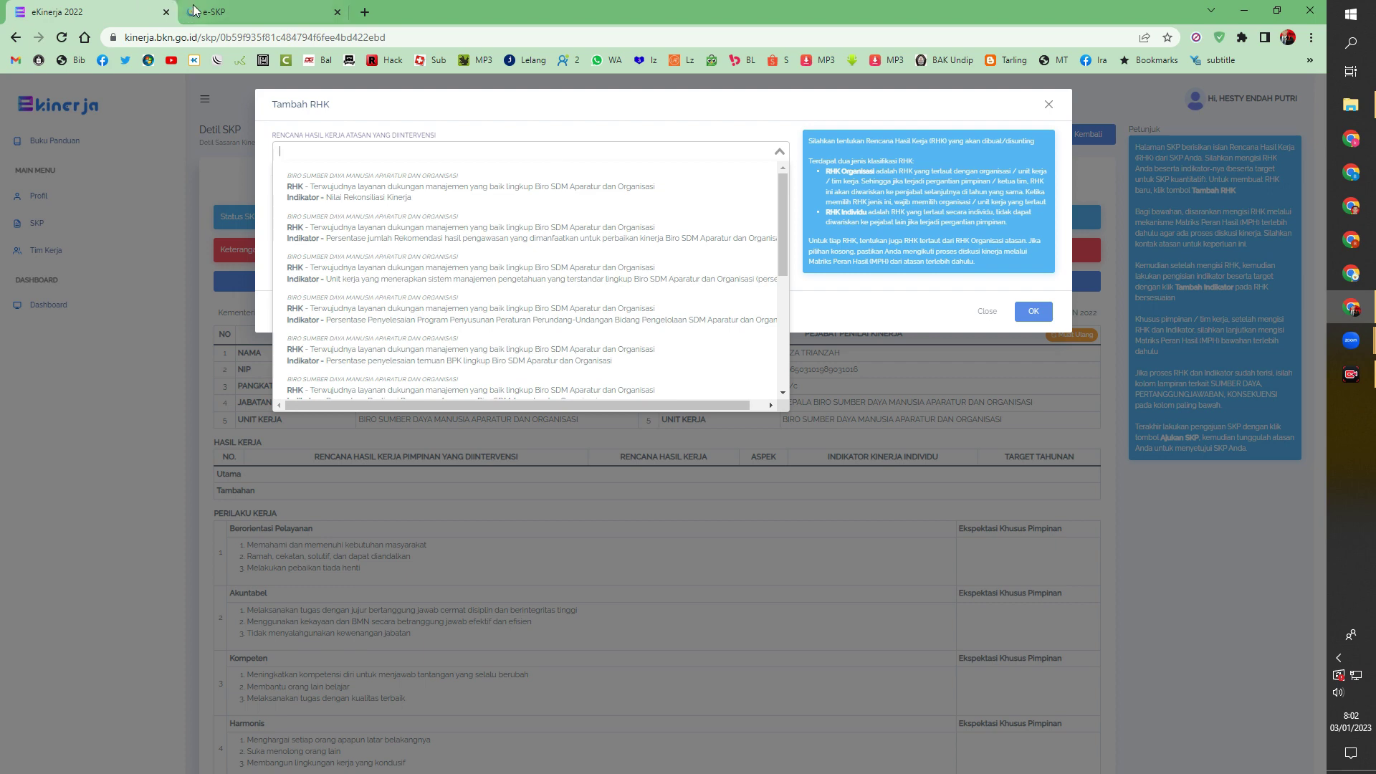
left_click(215, 12)
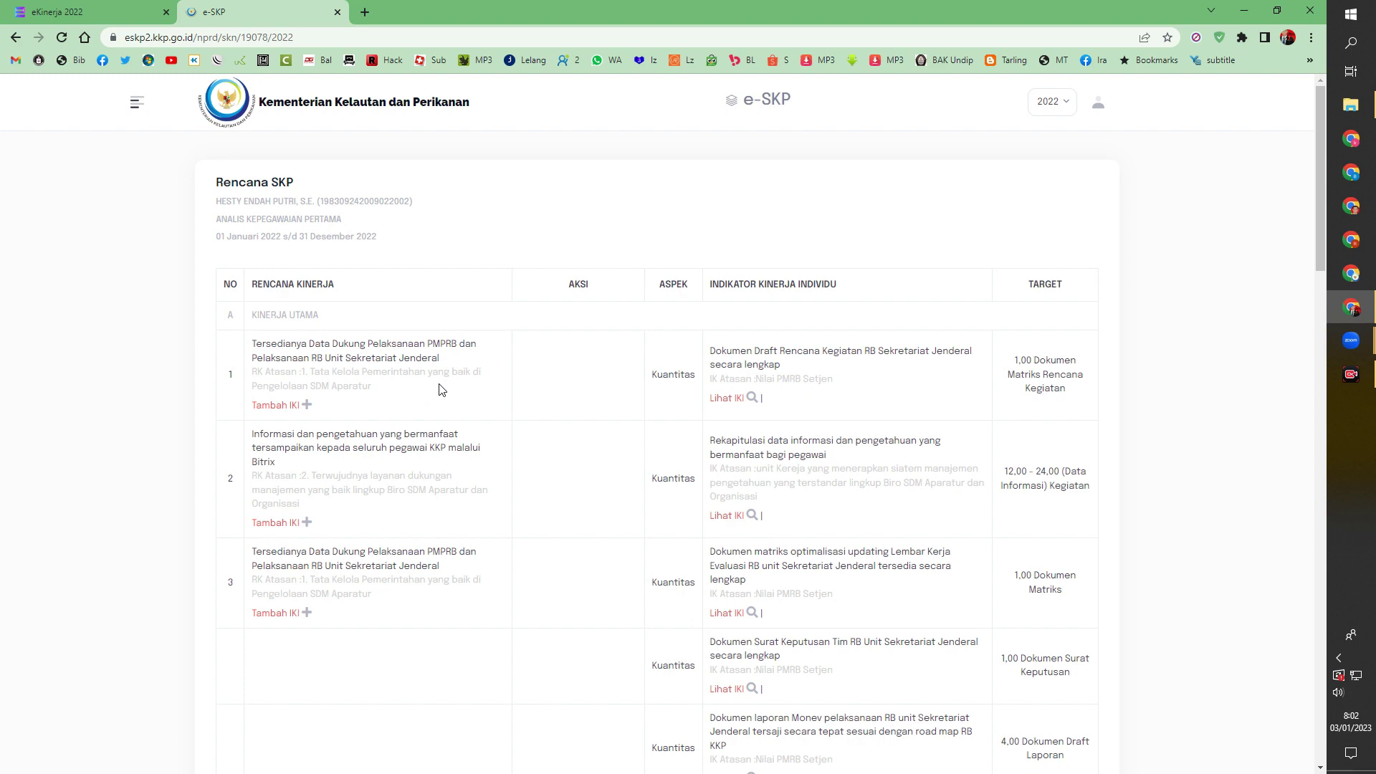
left_click(84, 12)
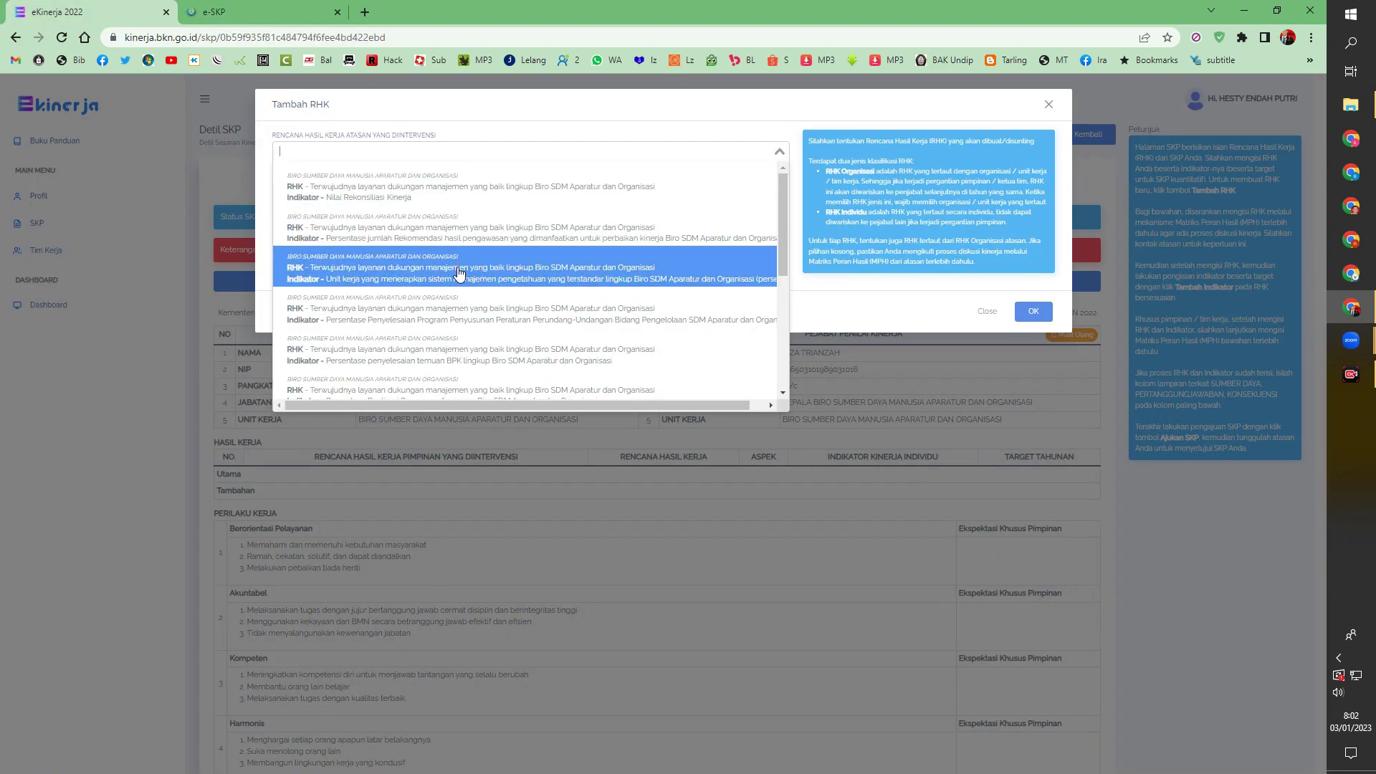
left_click(784, 393)
left_click(783, 393)
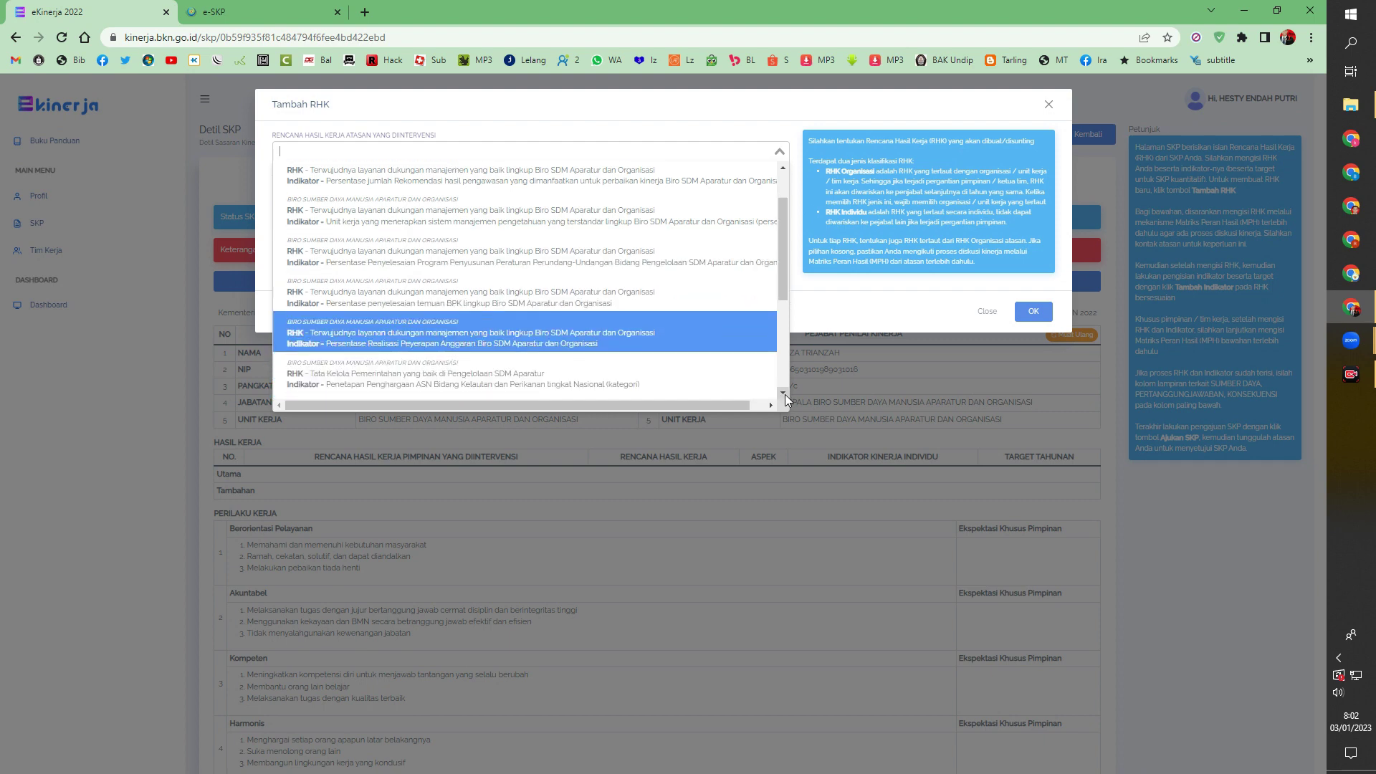
left_click(785, 394)
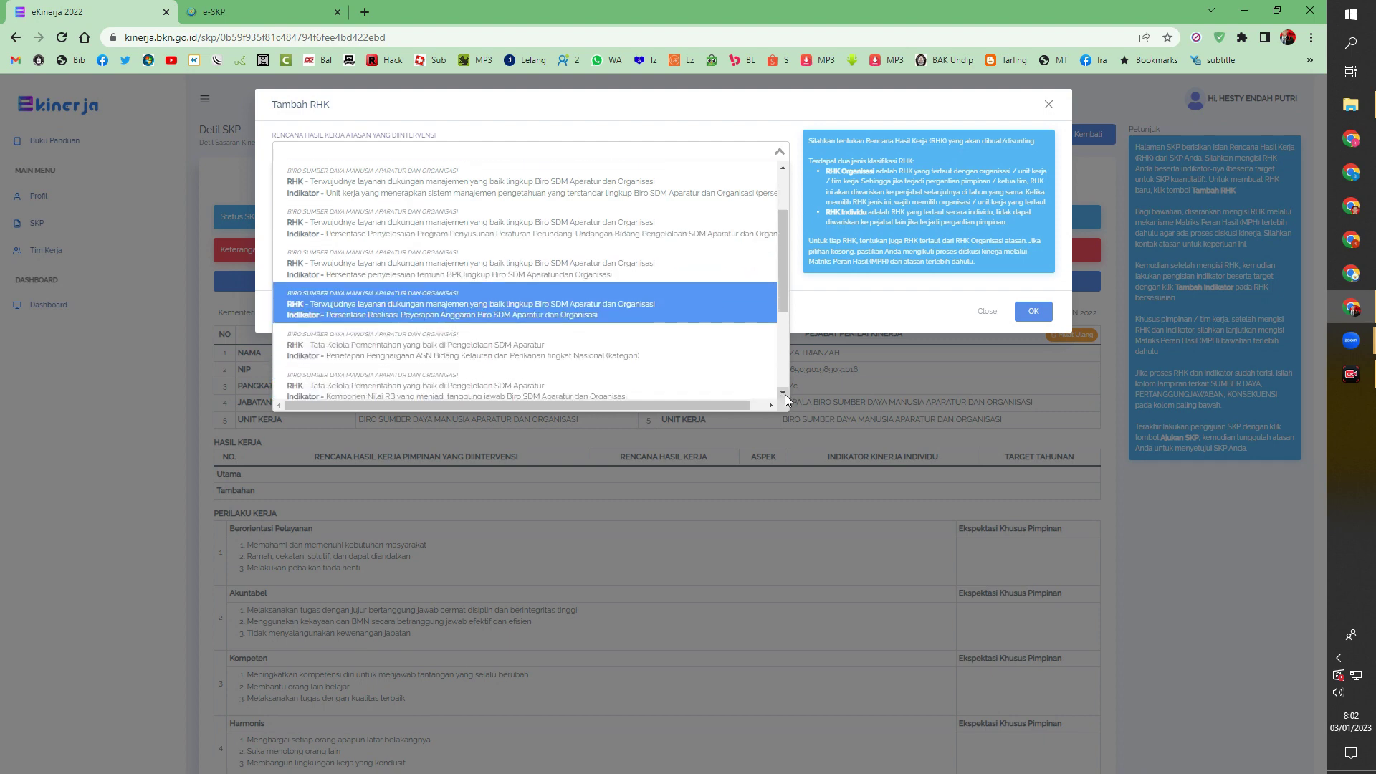
left_click(563, 359)
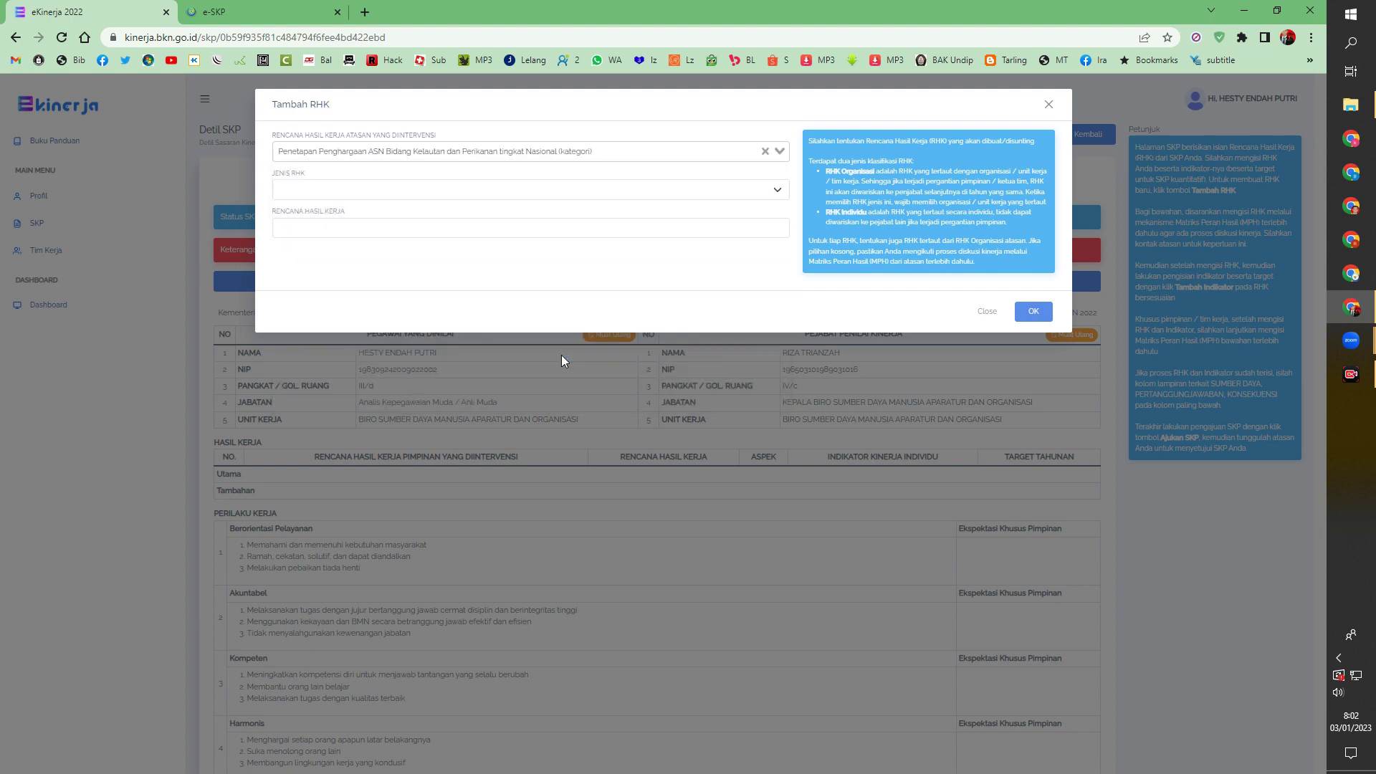
- Set Jenis RHK to Utama, fill Rencana Hasil Kerja with "Tersedianya Data Dukung Pelaksanaan PMPRB dan Pelaksanaan RB Unit Sekretariat Jenderal" copied from e-SKP, and save
left_click(732, 194)
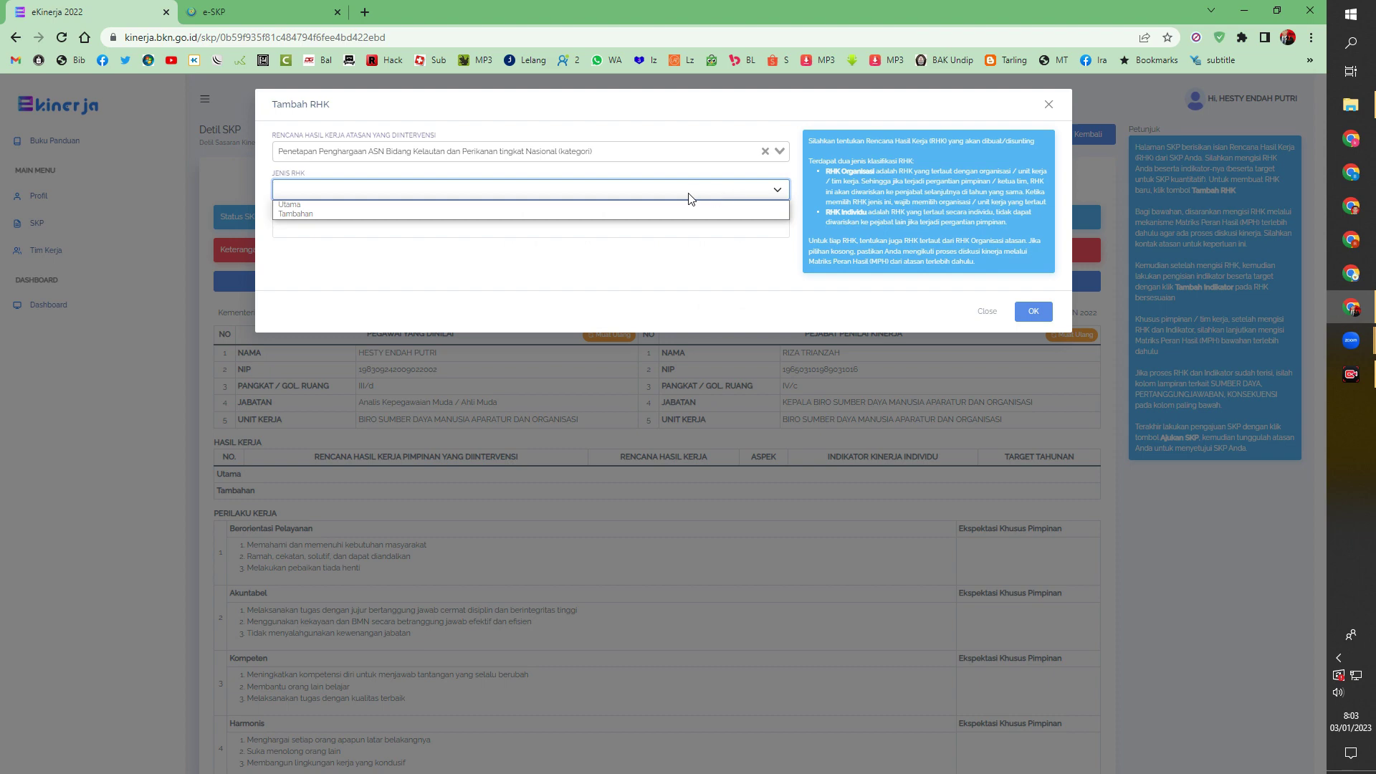
left_click(308, 206)
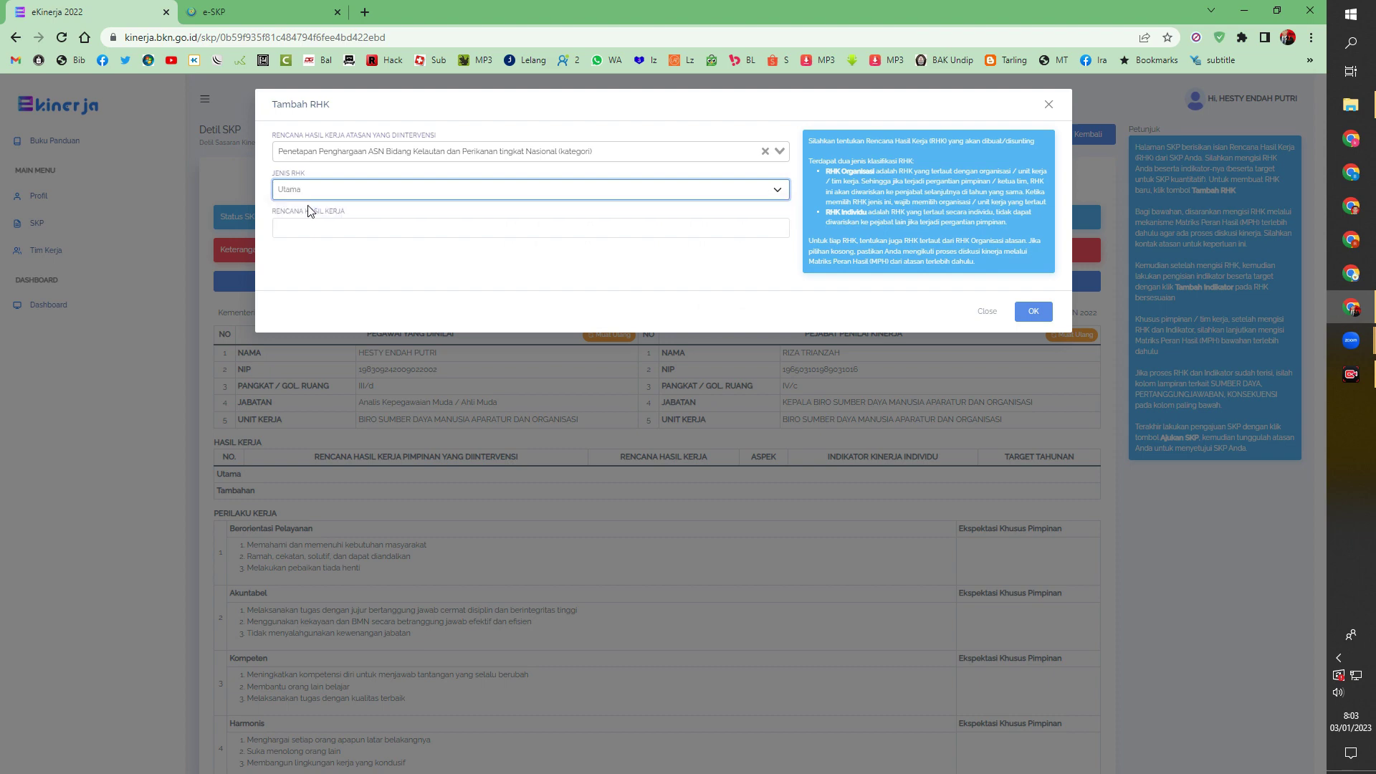
left_click(424, 228)
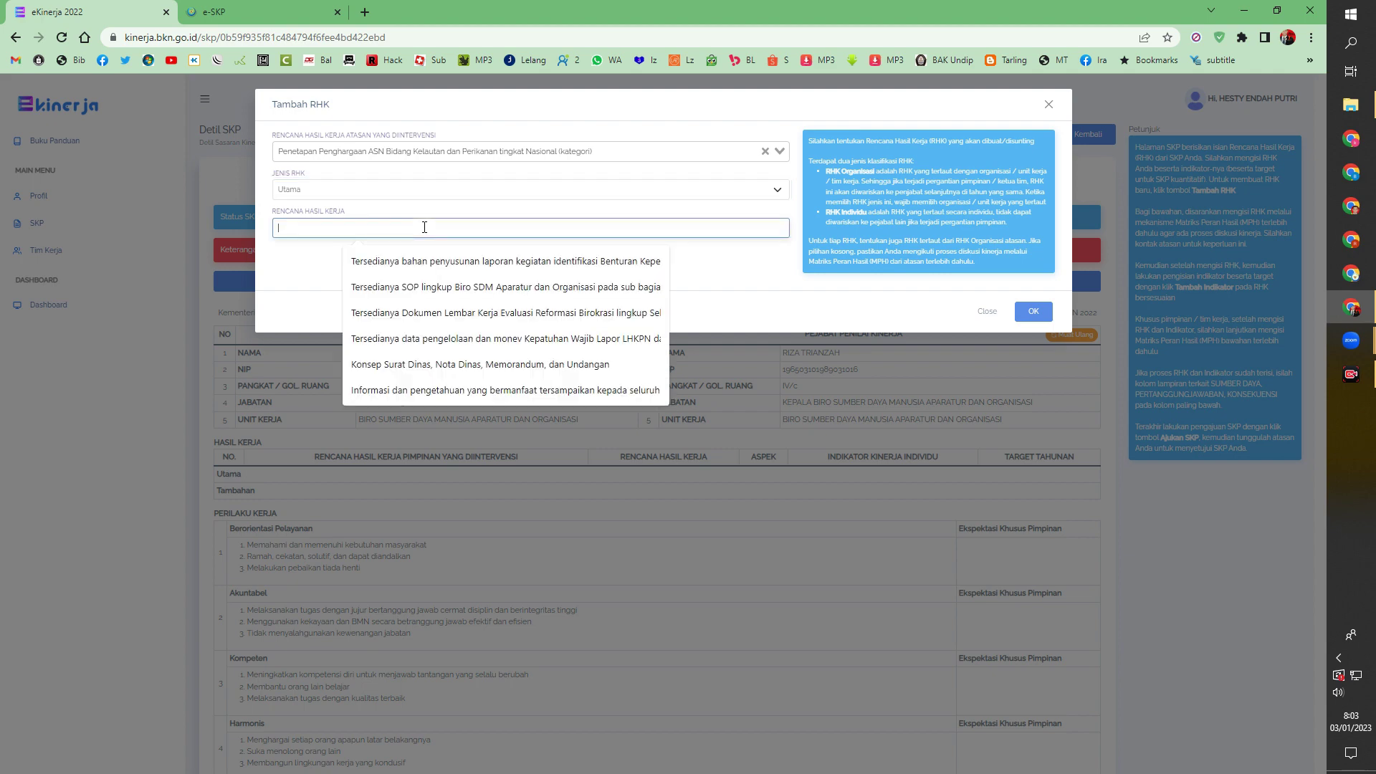
left_click(252, 10)
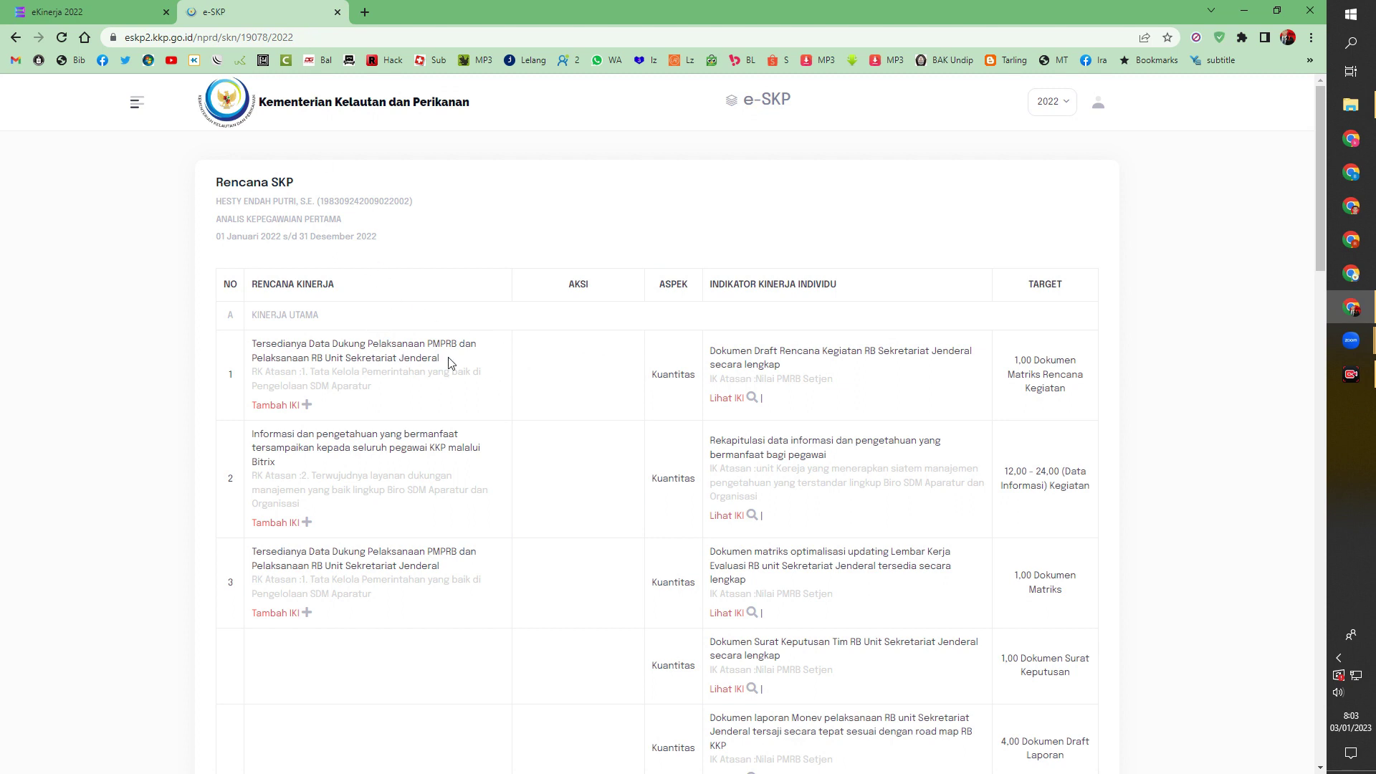
left_click_drag(446, 363, 267, 343)
right_click(268, 342)
left_click(308, 353)
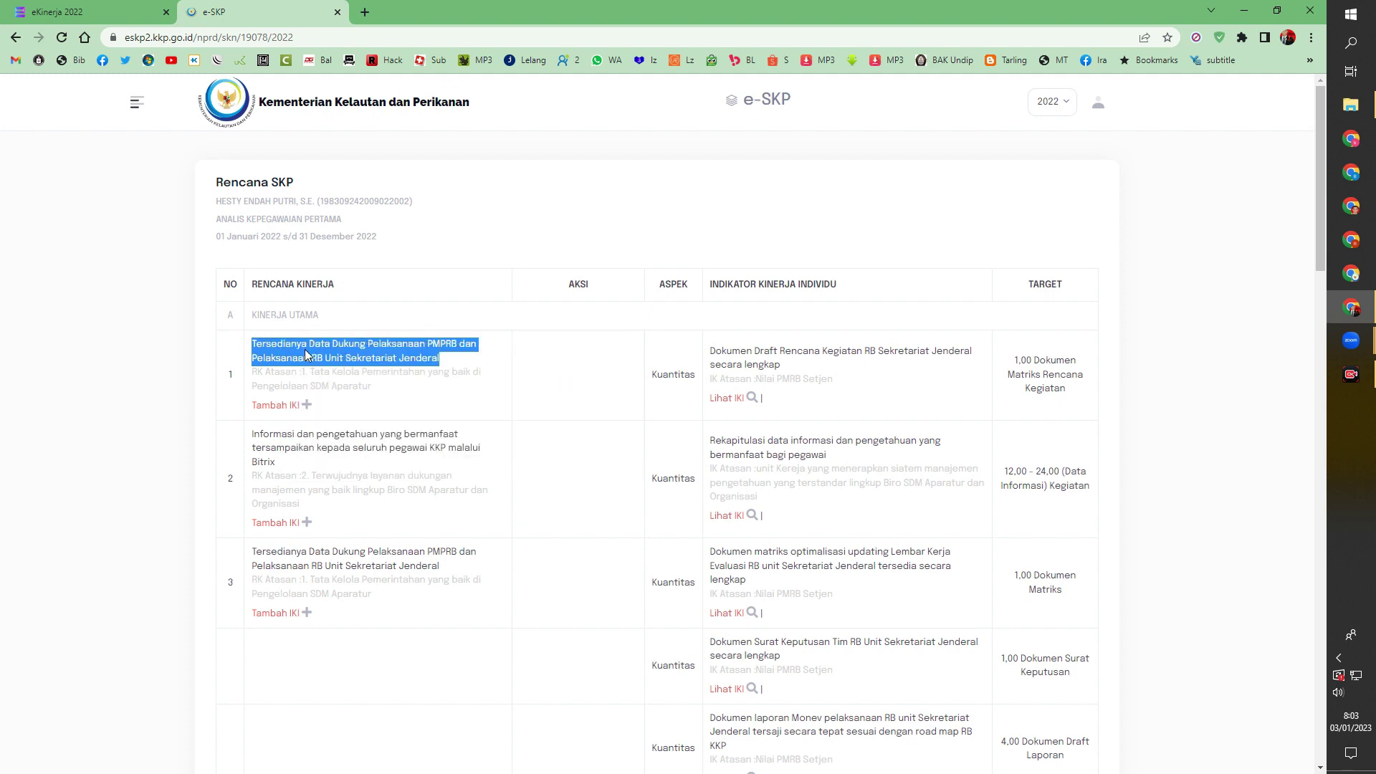
left_click(65, 12)
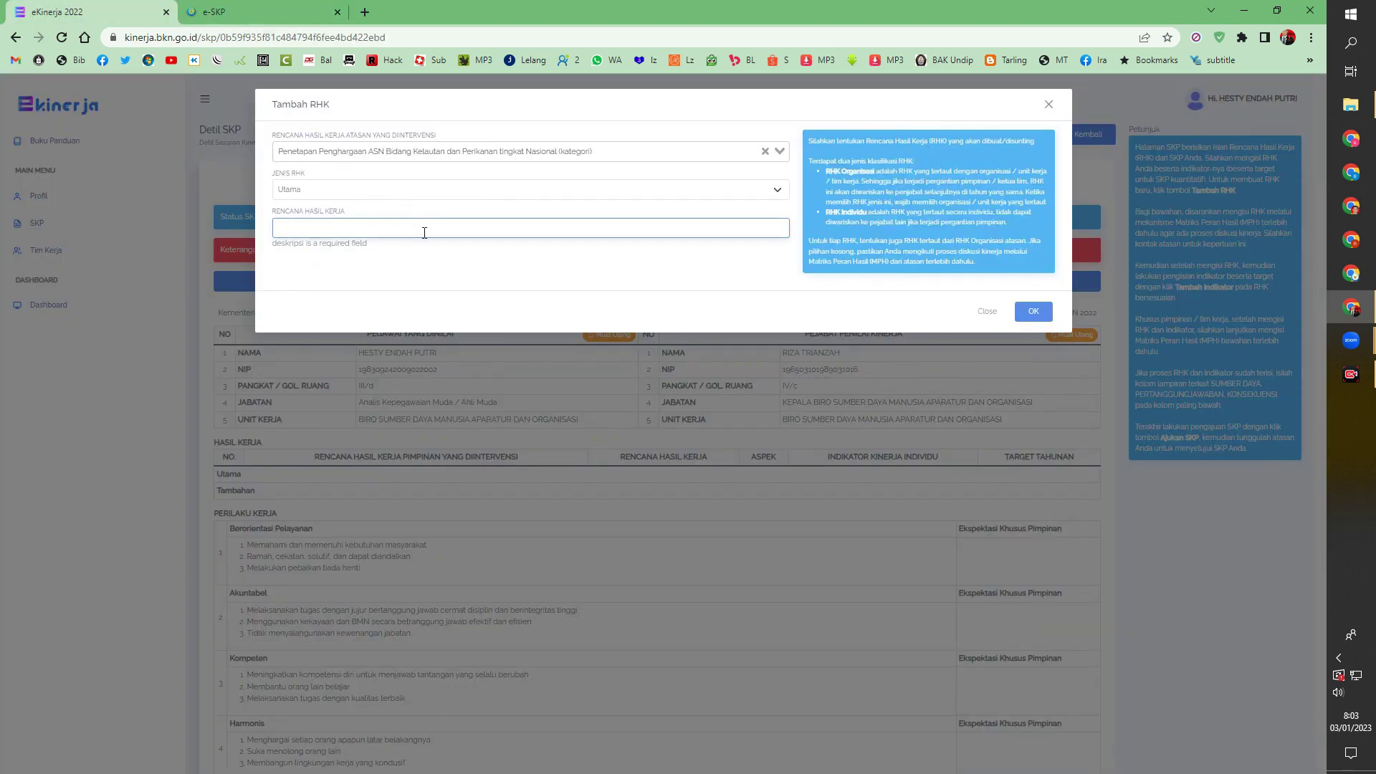
key("ctrl+v")
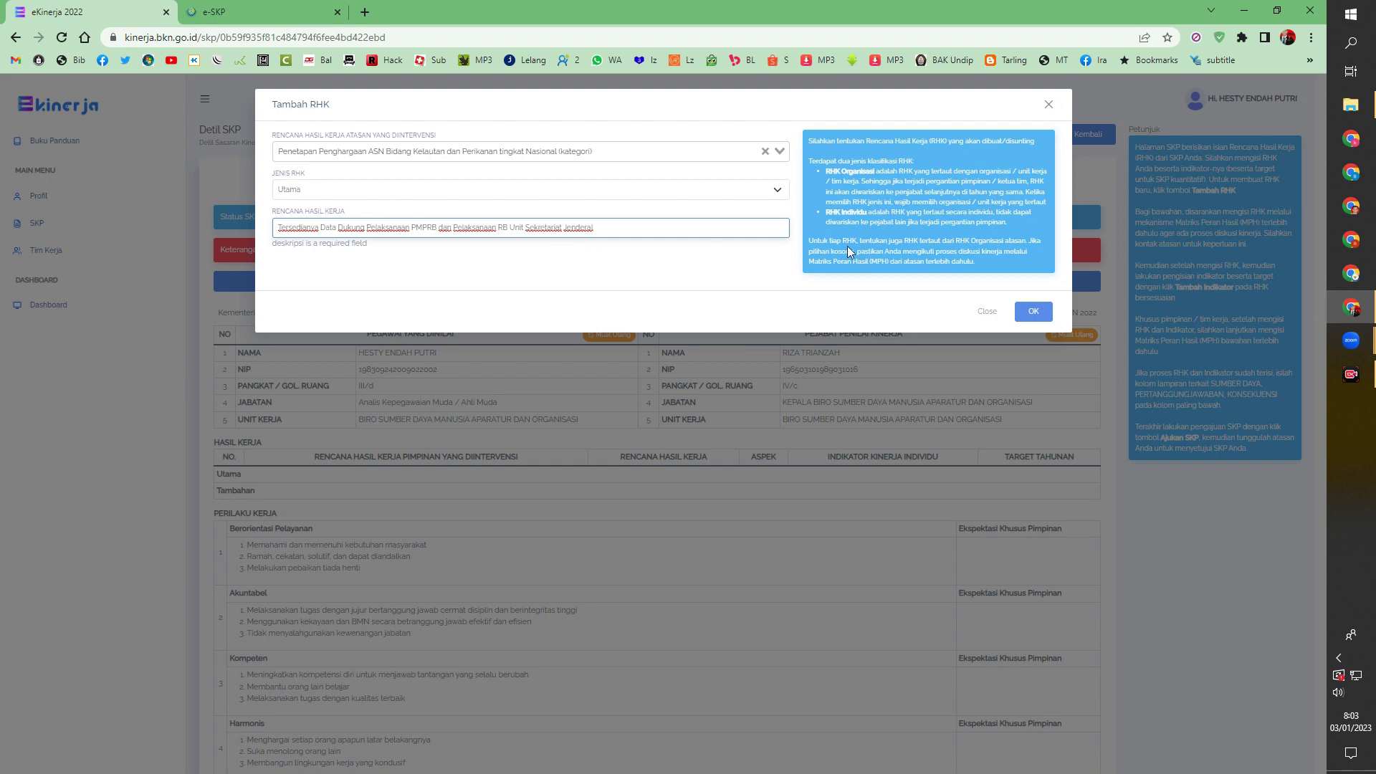
left_click(1048, 312)
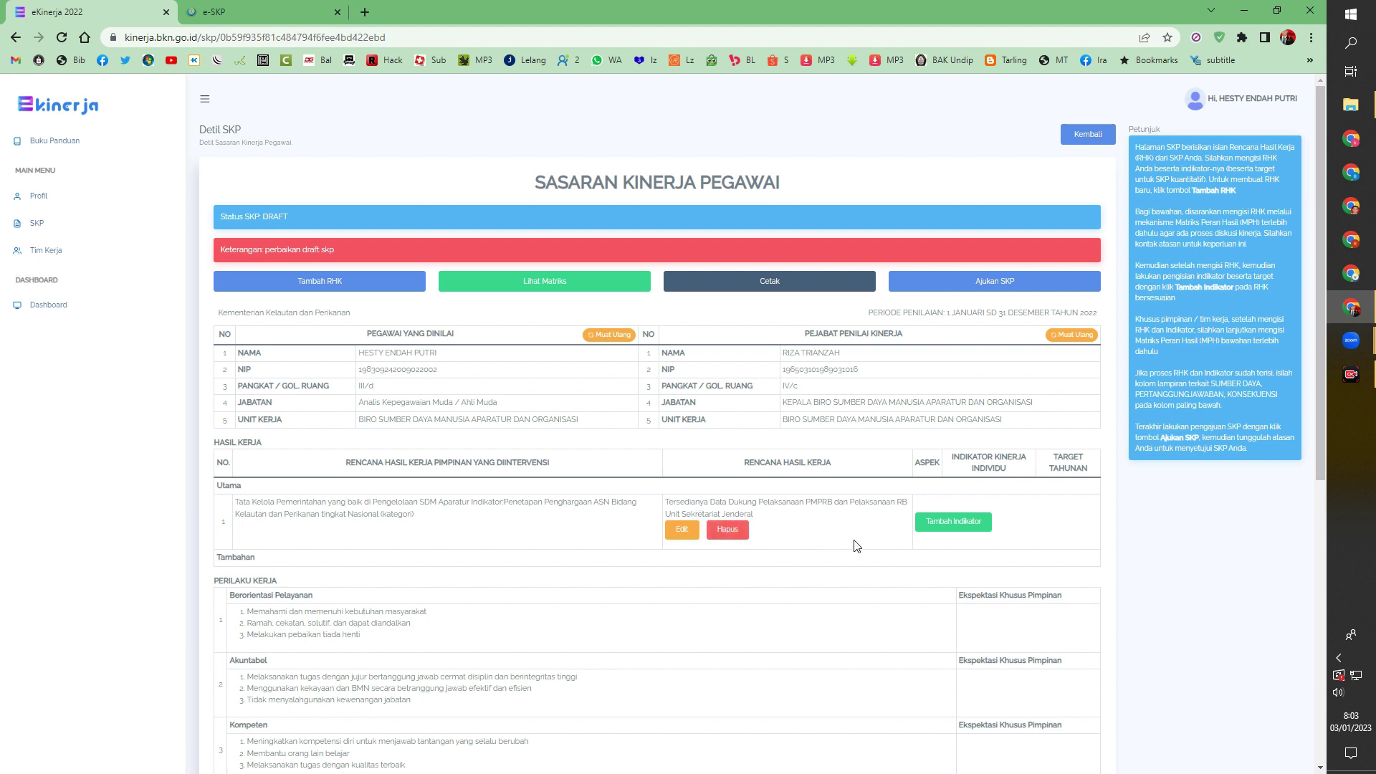
- Start an indicator for the RHK with Aspek Kuantitas and the text "Dokumen Draft Rencana Kegiatan RB Sekretariat Jenderal secara lengkap" copied from e-SKP
left_click(940, 526)
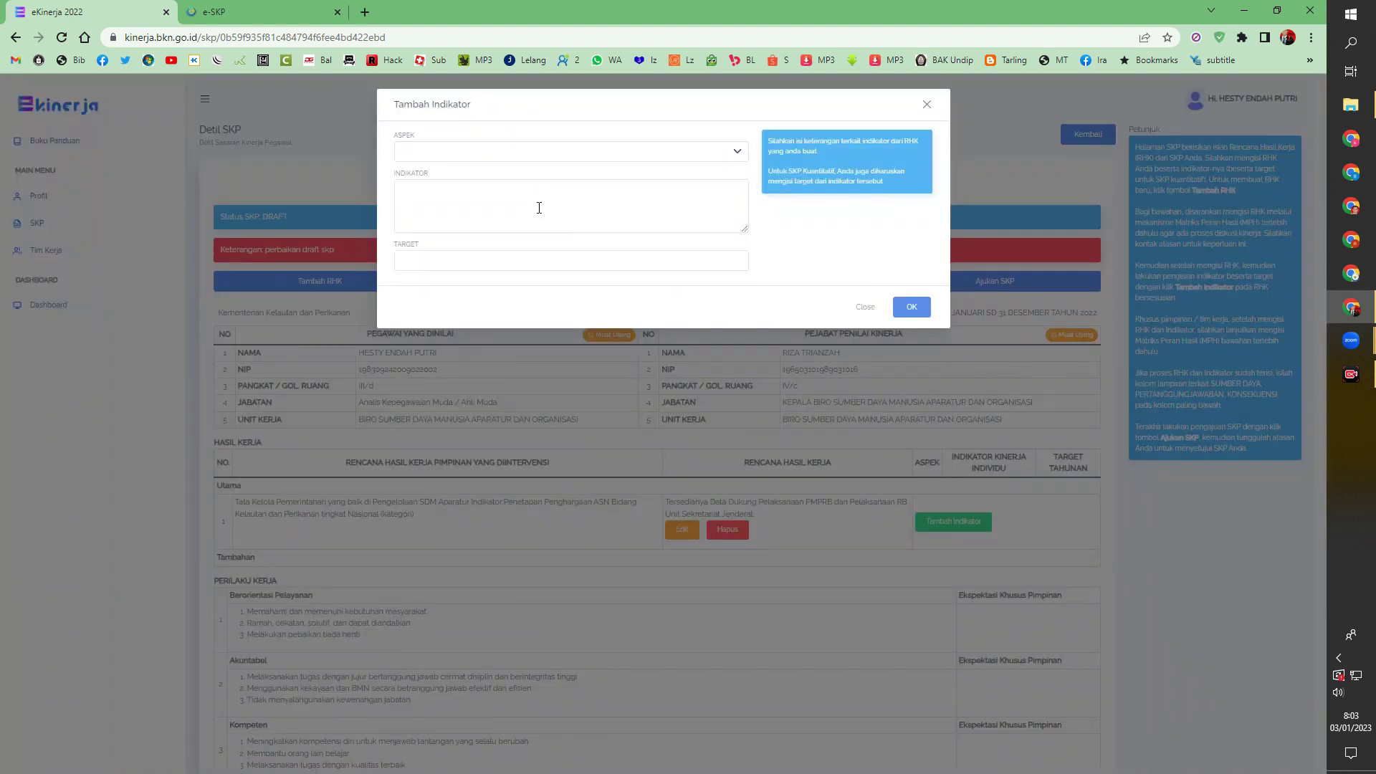
left_click(542, 152)
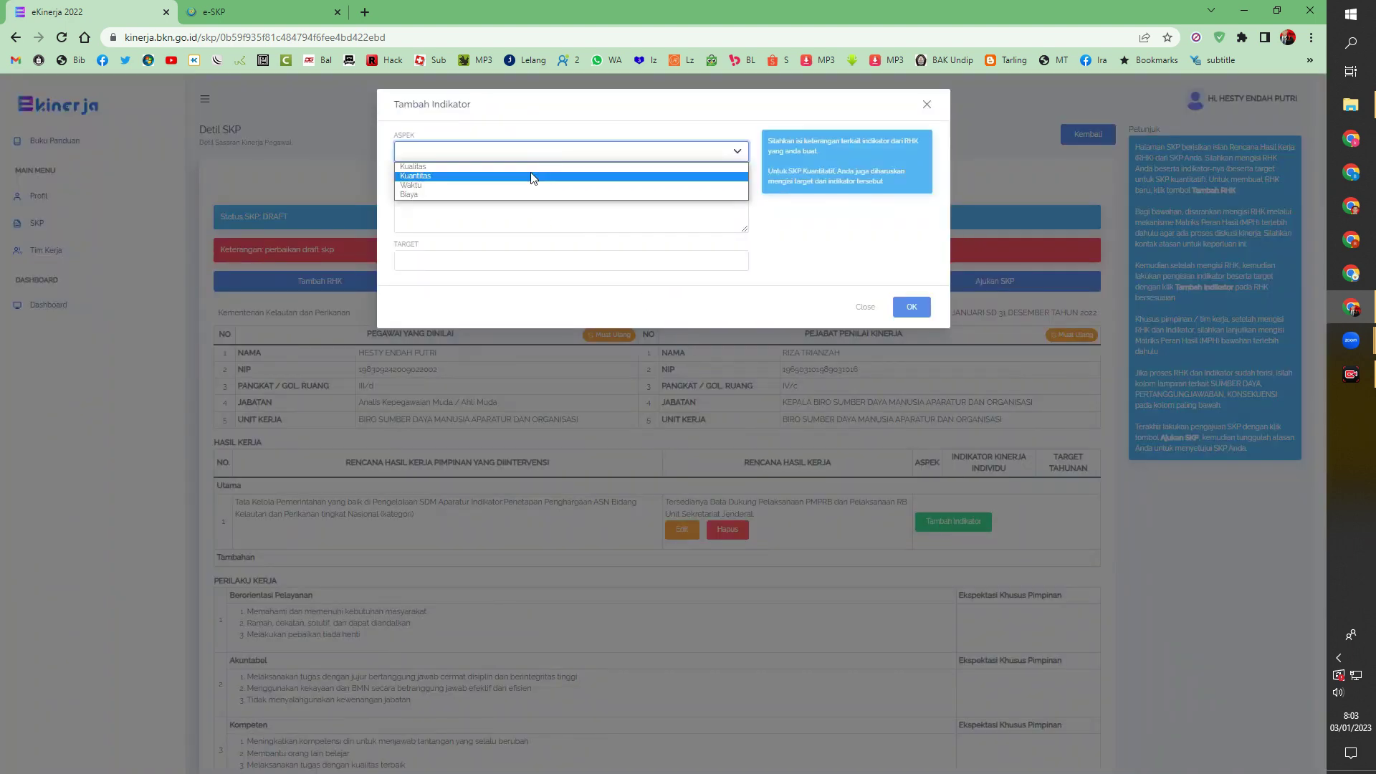
left_click(533, 176)
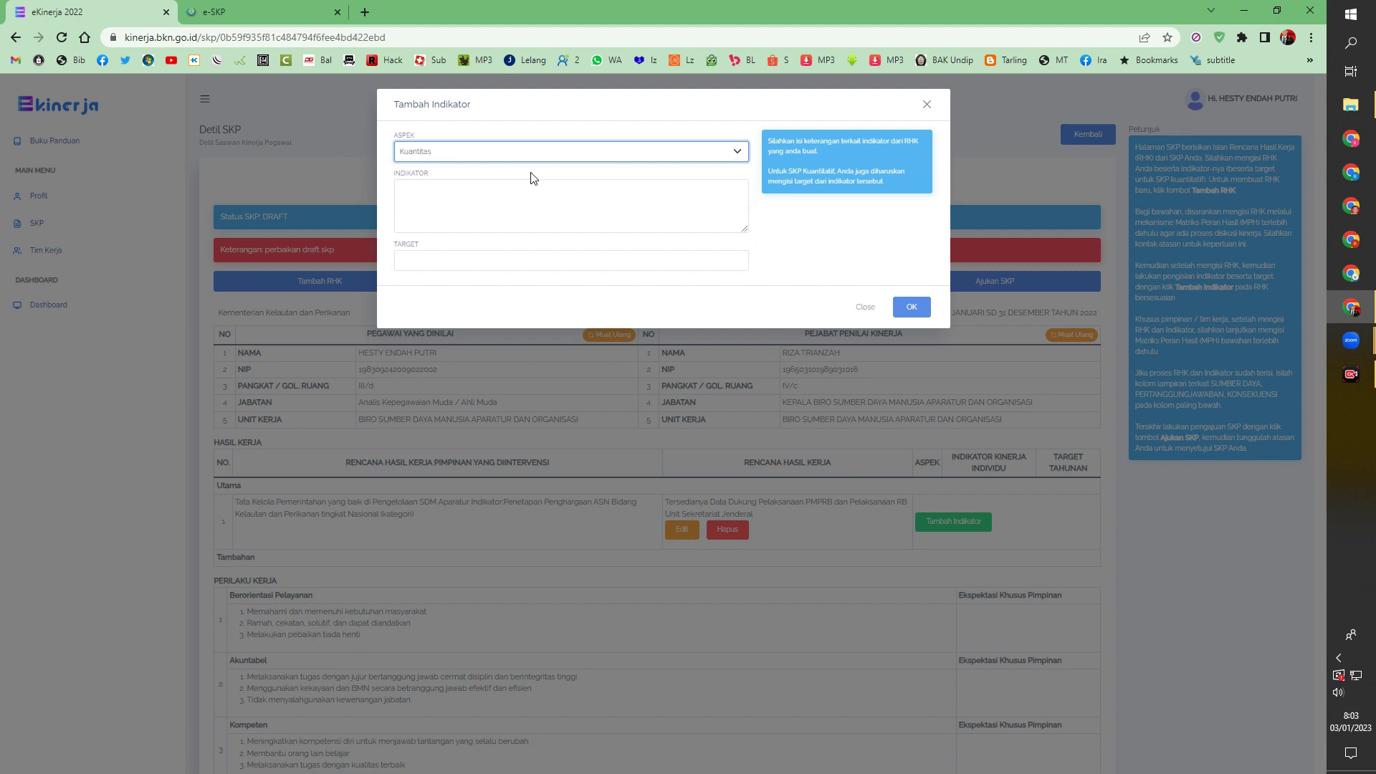
left_click(469, 201)
left_click(254, 10)
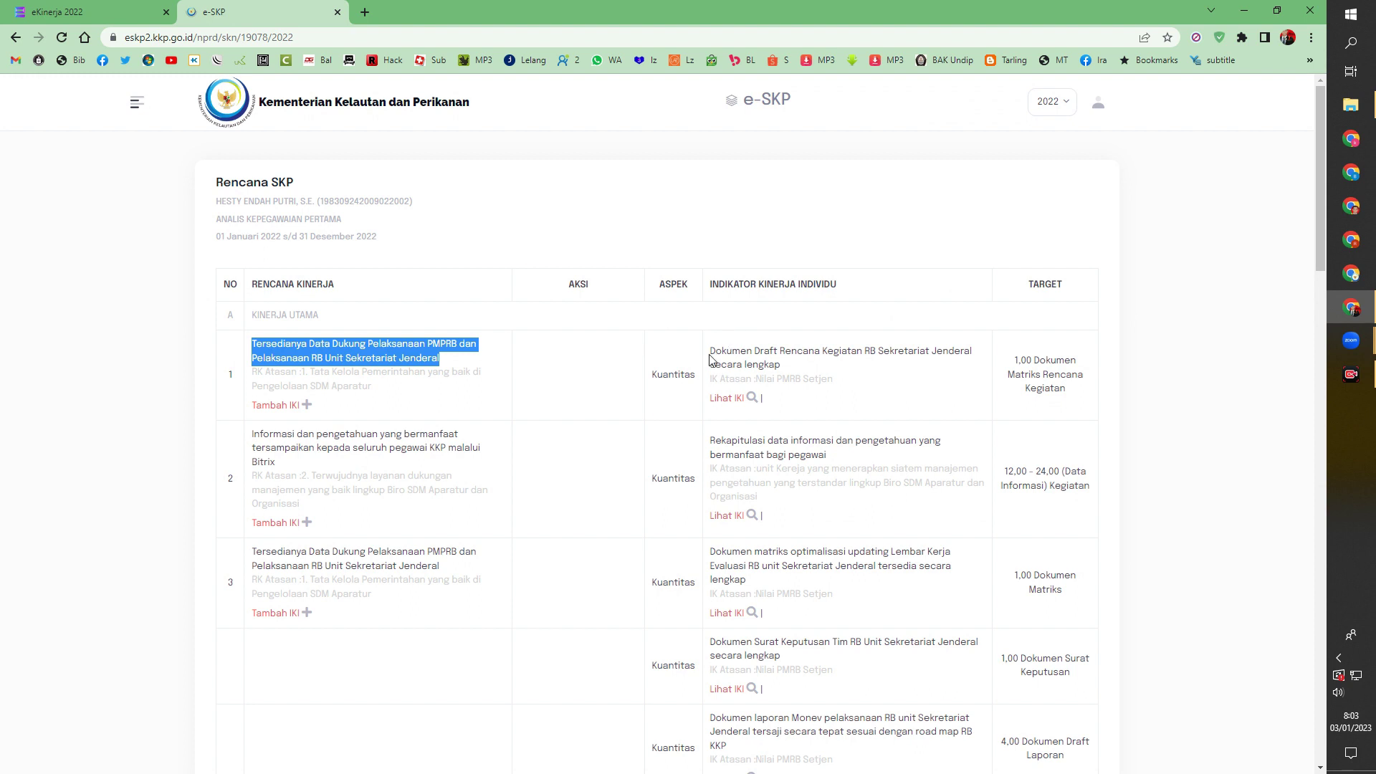
left_click_drag(710, 351, 785, 360)
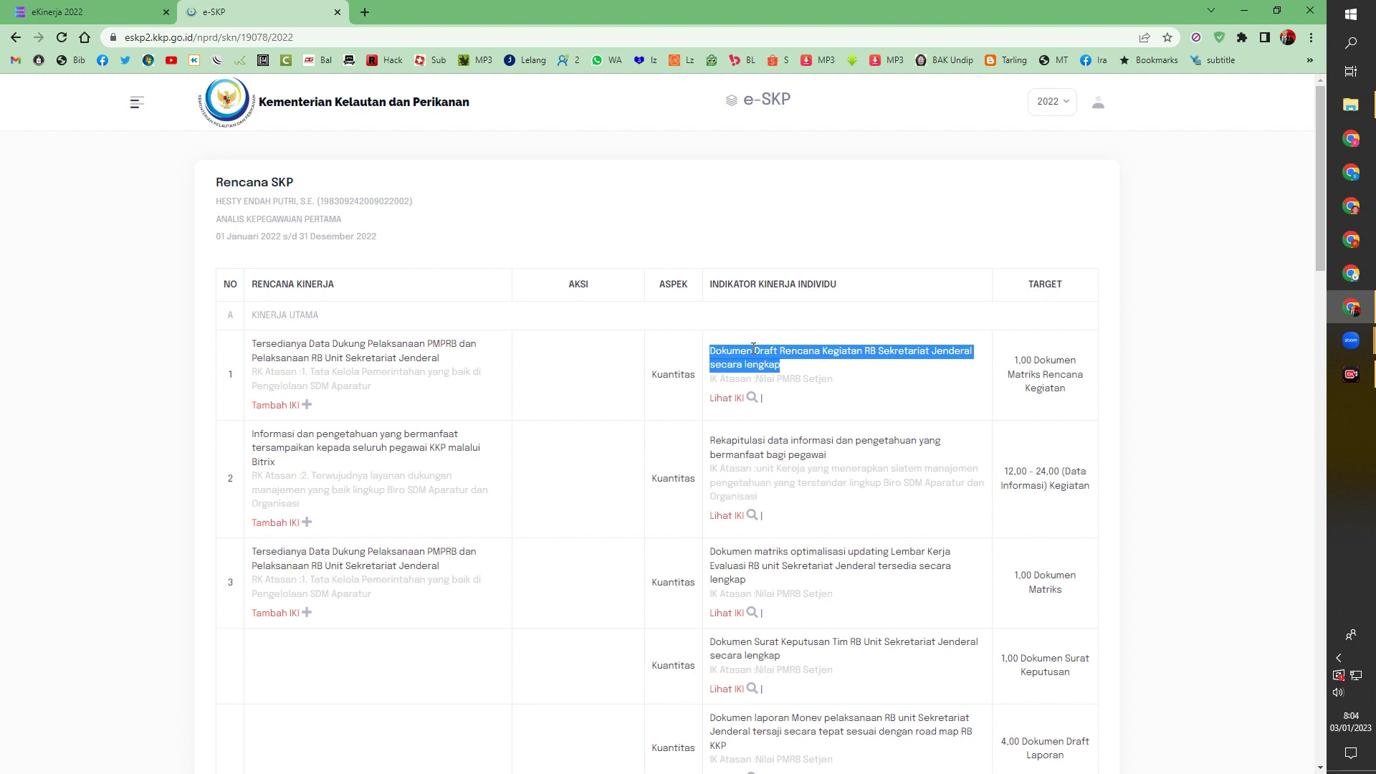
right_click(754, 346)
left_click(781, 360)
left_click(66, 8)
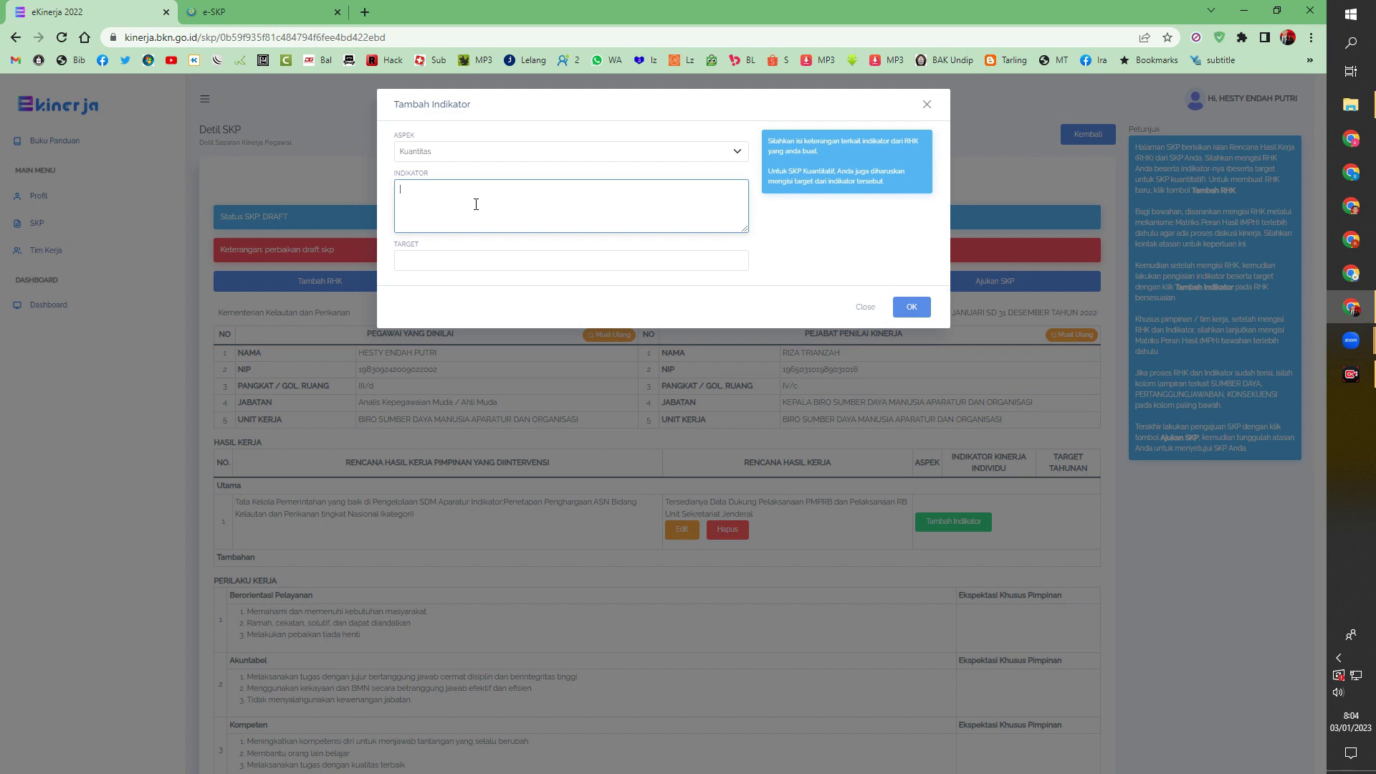
key("ctrl+v")
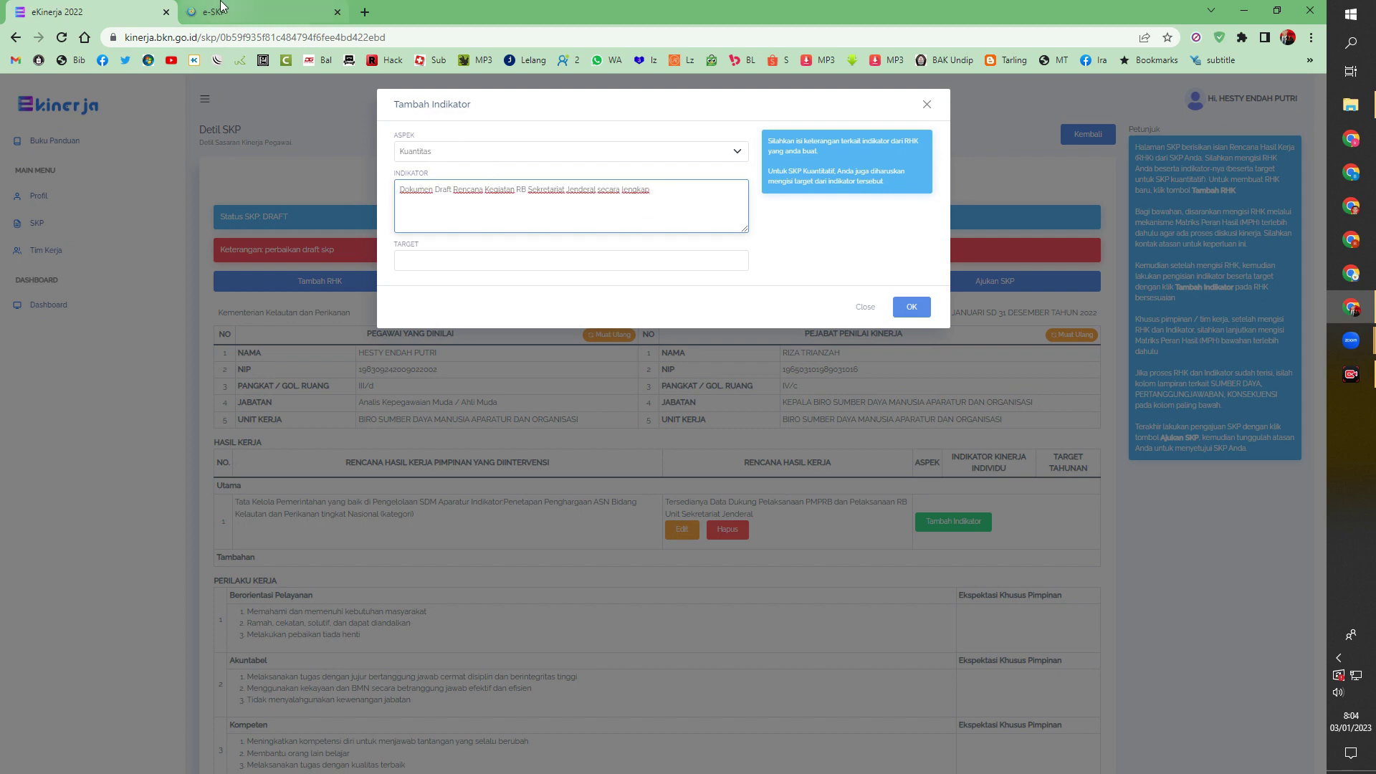
- Check the matching target in e-SKP, set the indicator's Target to "1 Dokumen" and save the indicator
left_click(240, 12)
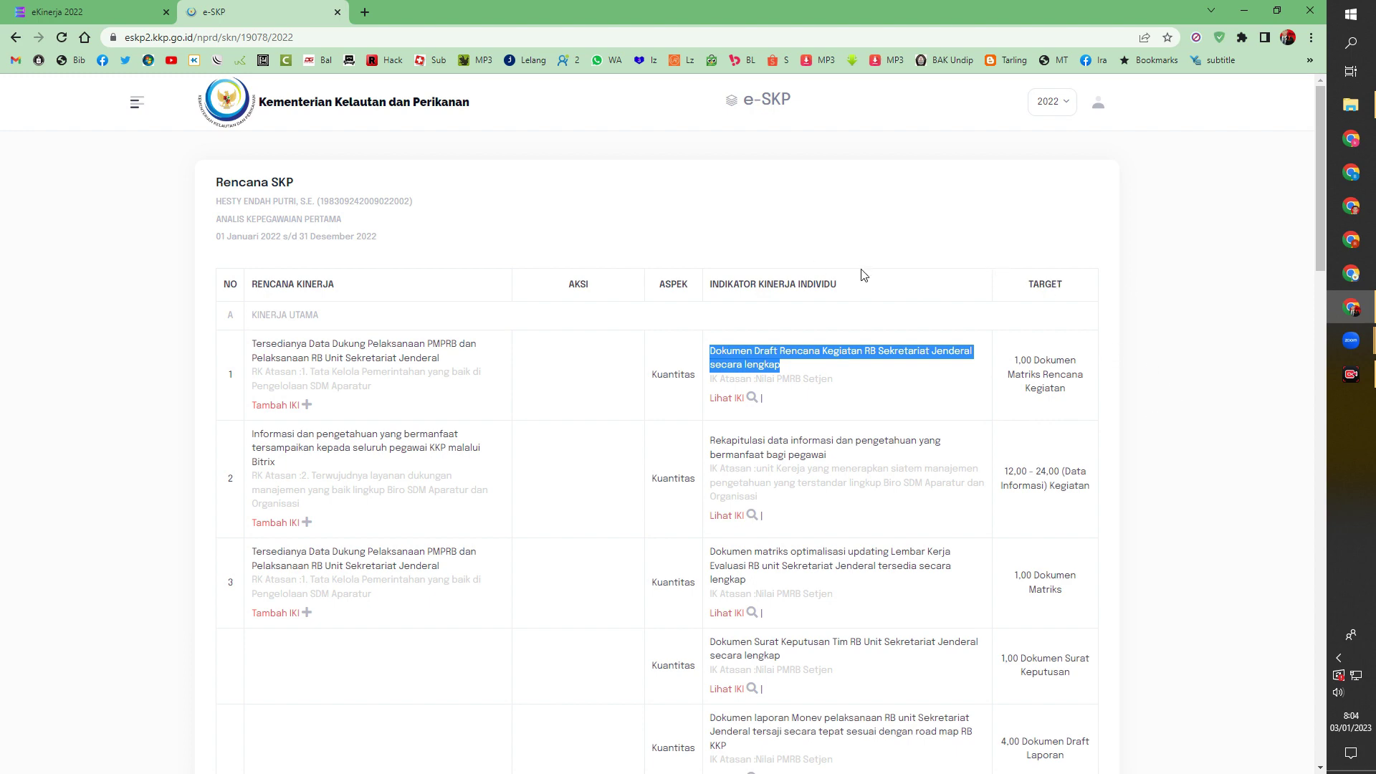
left_click(44, 12)
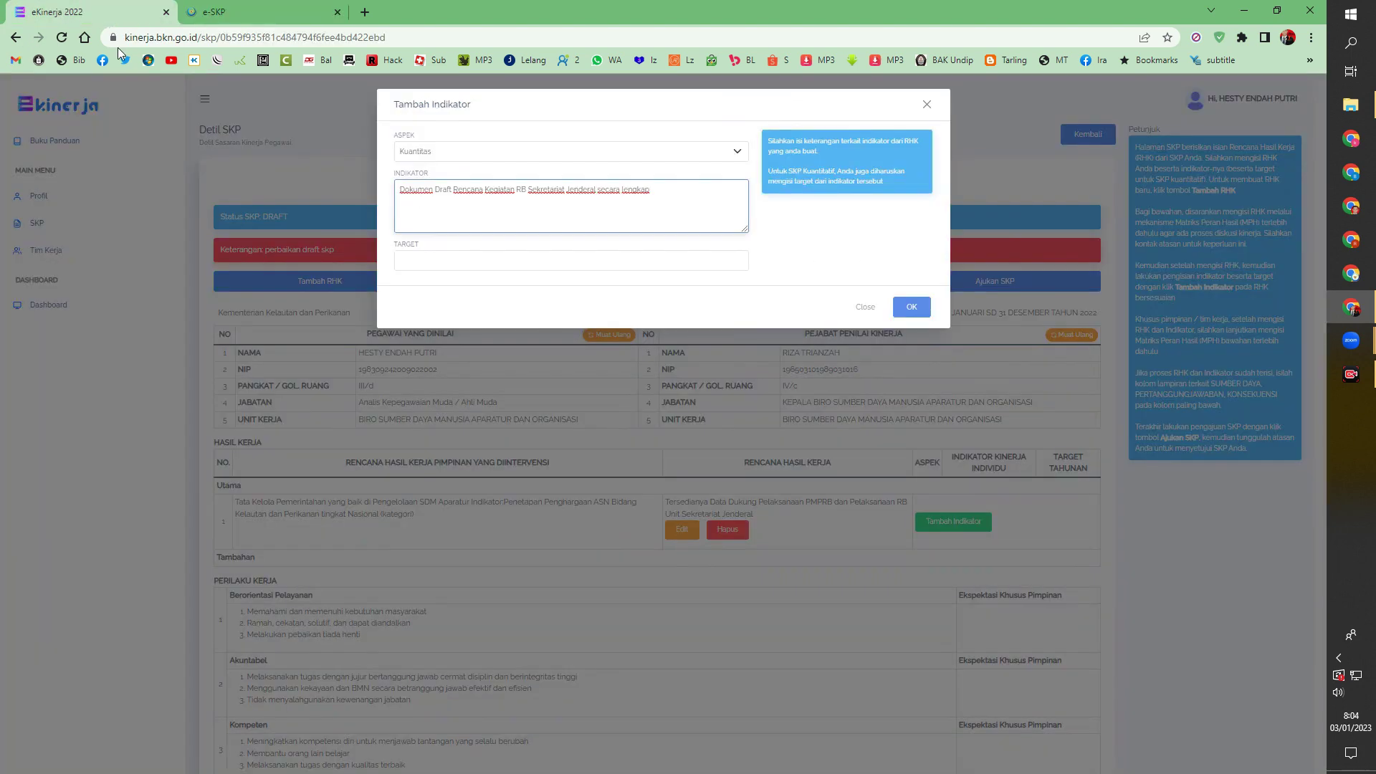
left_click(437, 258)
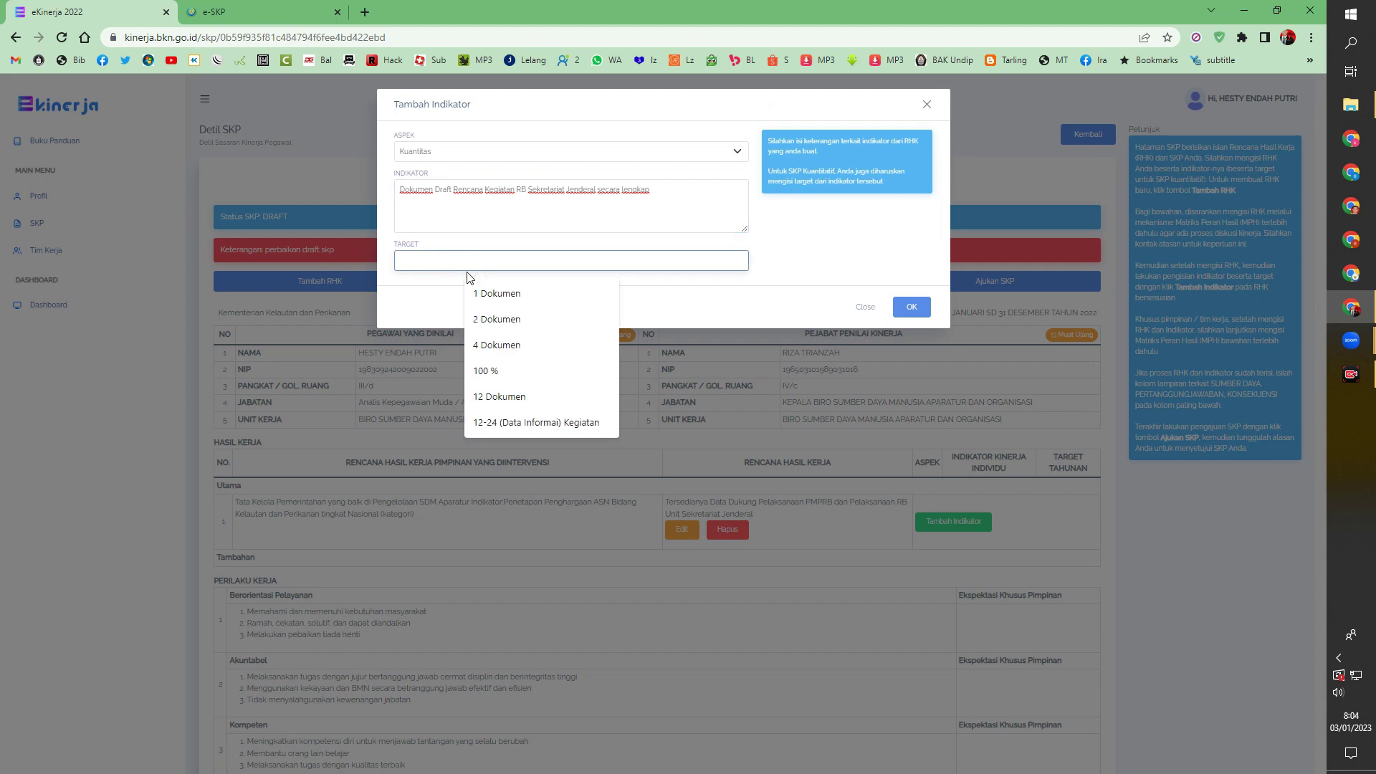
left_click(483, 293)
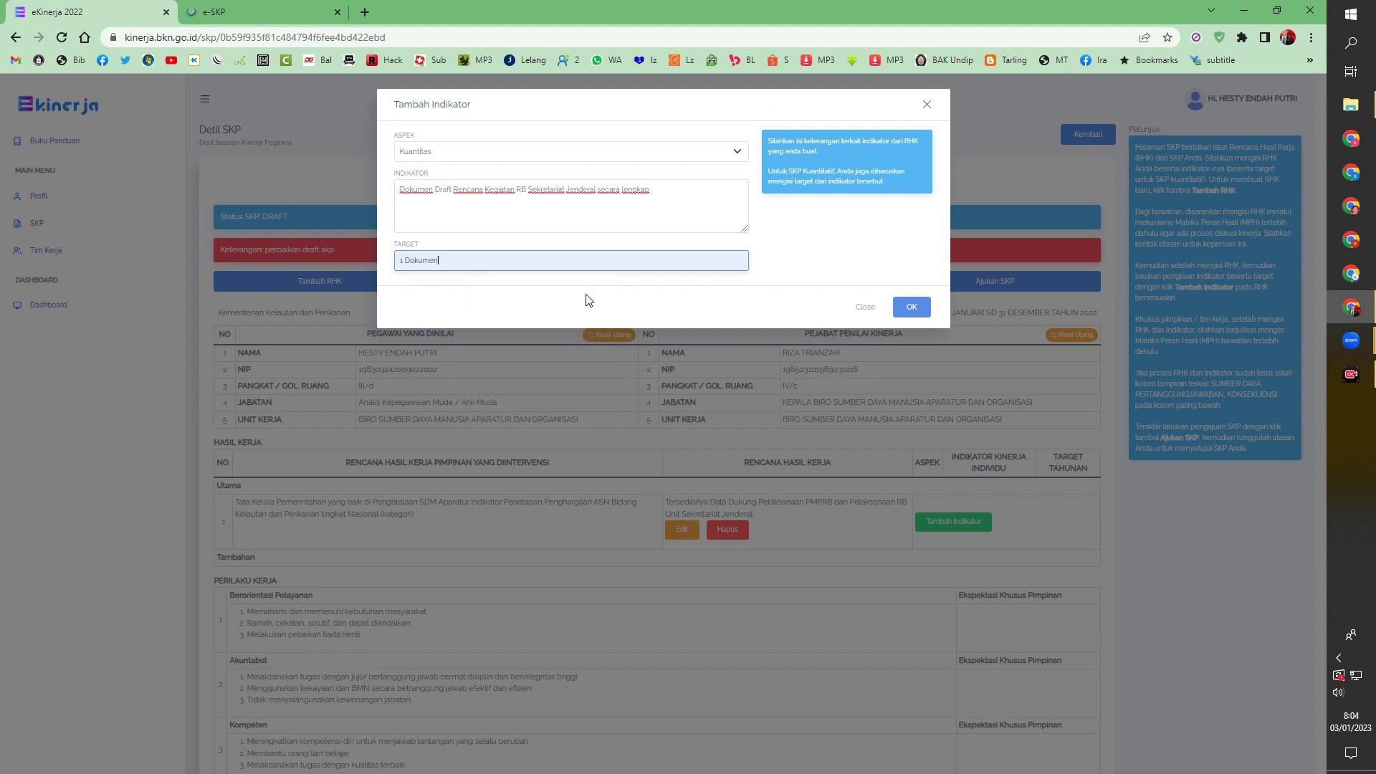
left_click(912, 307)
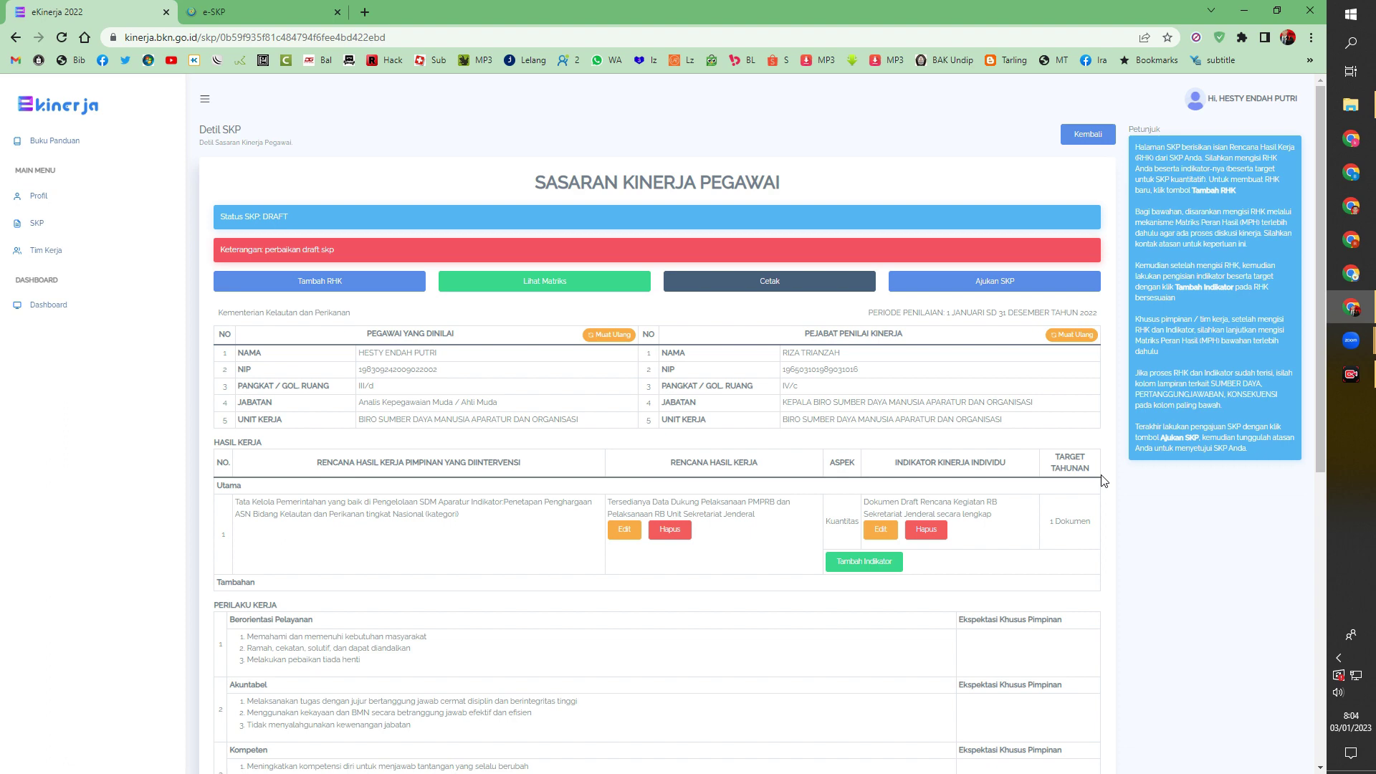
- Copy plan 3's first indicator from e-SKP, "Dokumen matriks optimalisasi updating Lembar Kerja Evaluasi RB unit Sekretariat Jenderal tersedia secara lengkap"
left_click(255, 10)
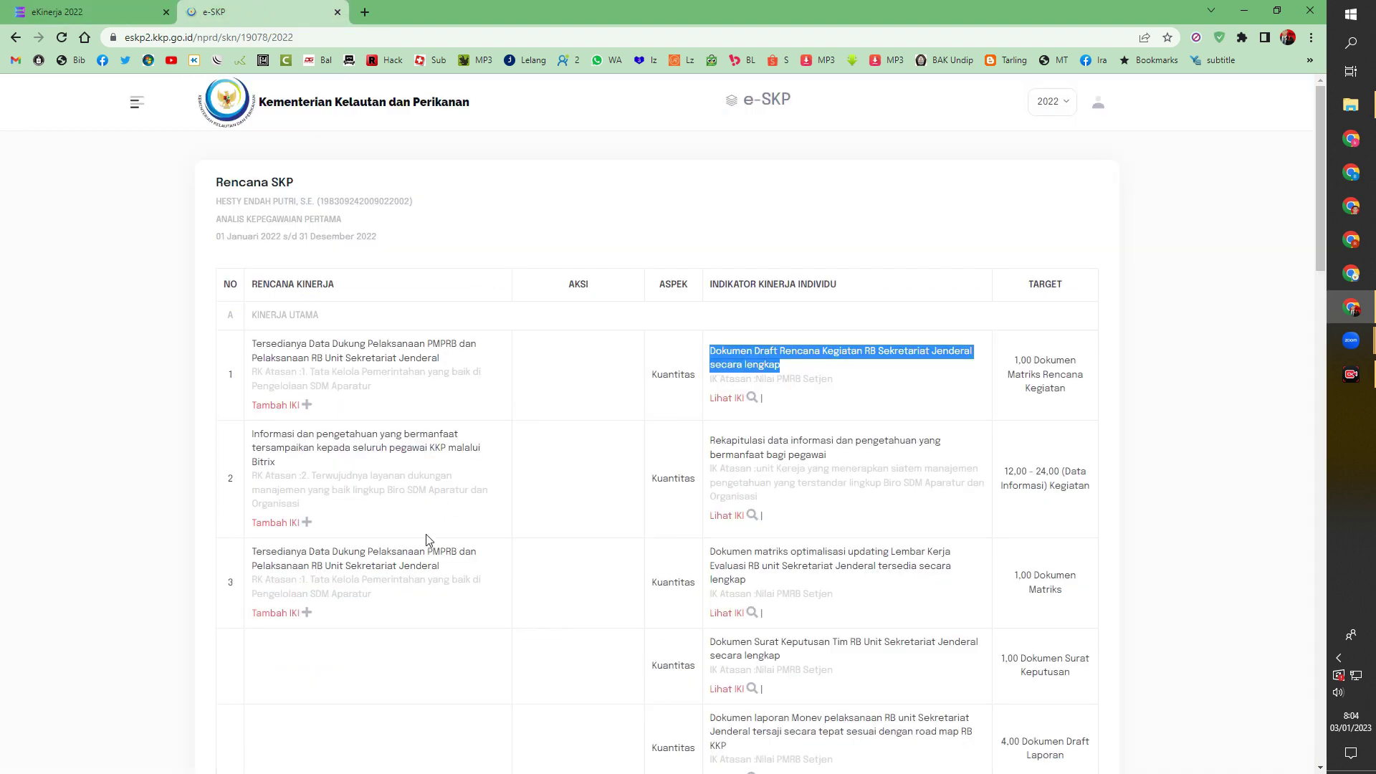
scroll(602, 551, "down", 1)
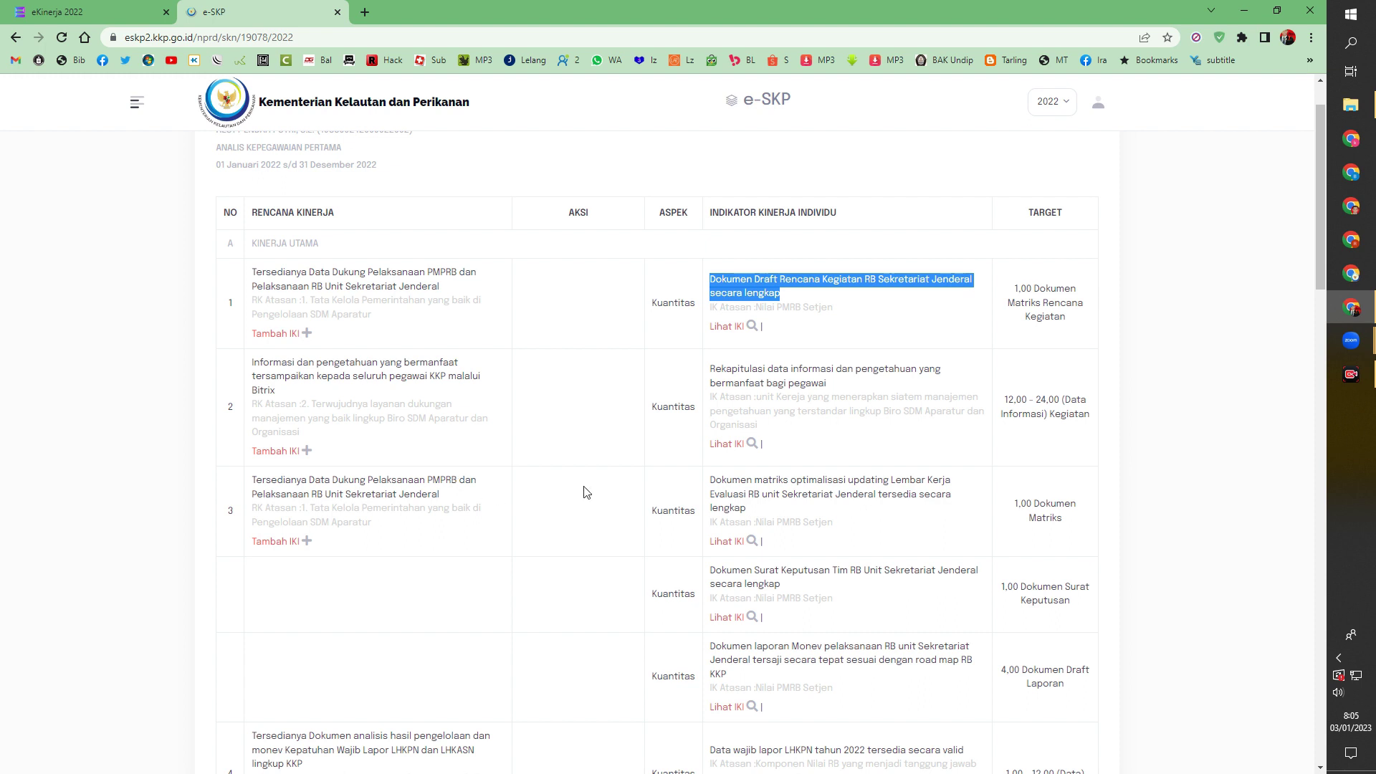
left_click_drag(753, 512, 712, 481)
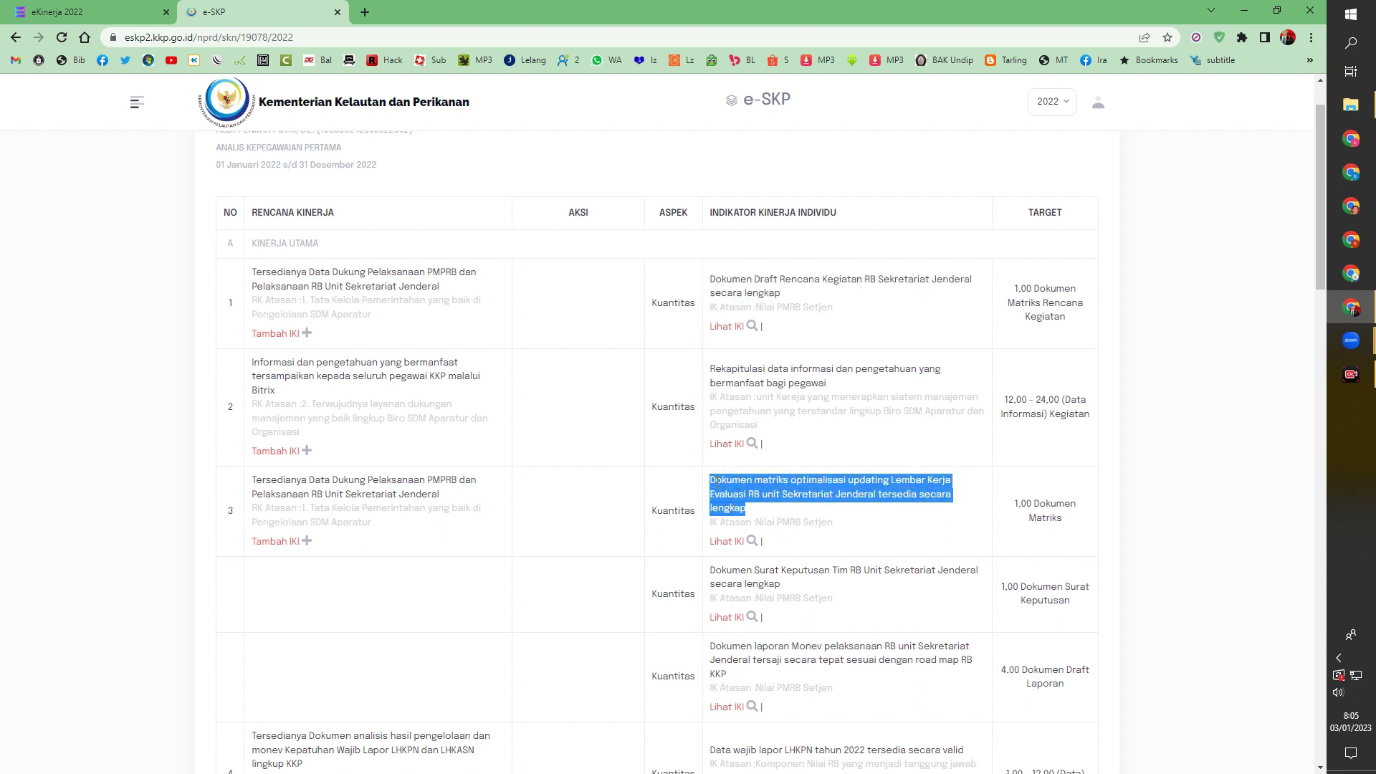
right_click(717, 482)
left_click(747, 493)
- Start another Kuantitas indicator in eKinerja with the copied text "Dokumen matriks optimalisasi updating Lembar Kerja Evaluasi RB unit Sekretariat Jenderal tersedia secara lengkap"
left_click(123, 8)
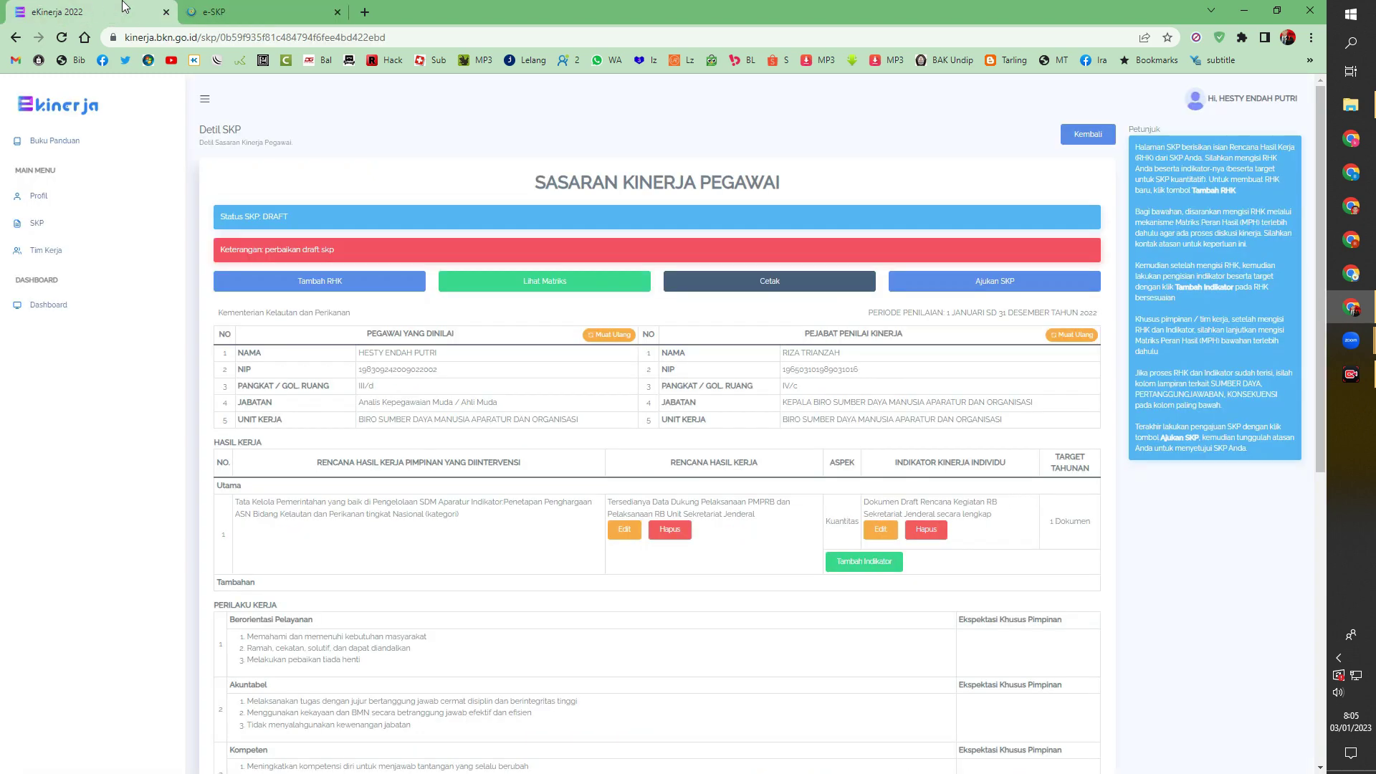
left_click(859, 562)
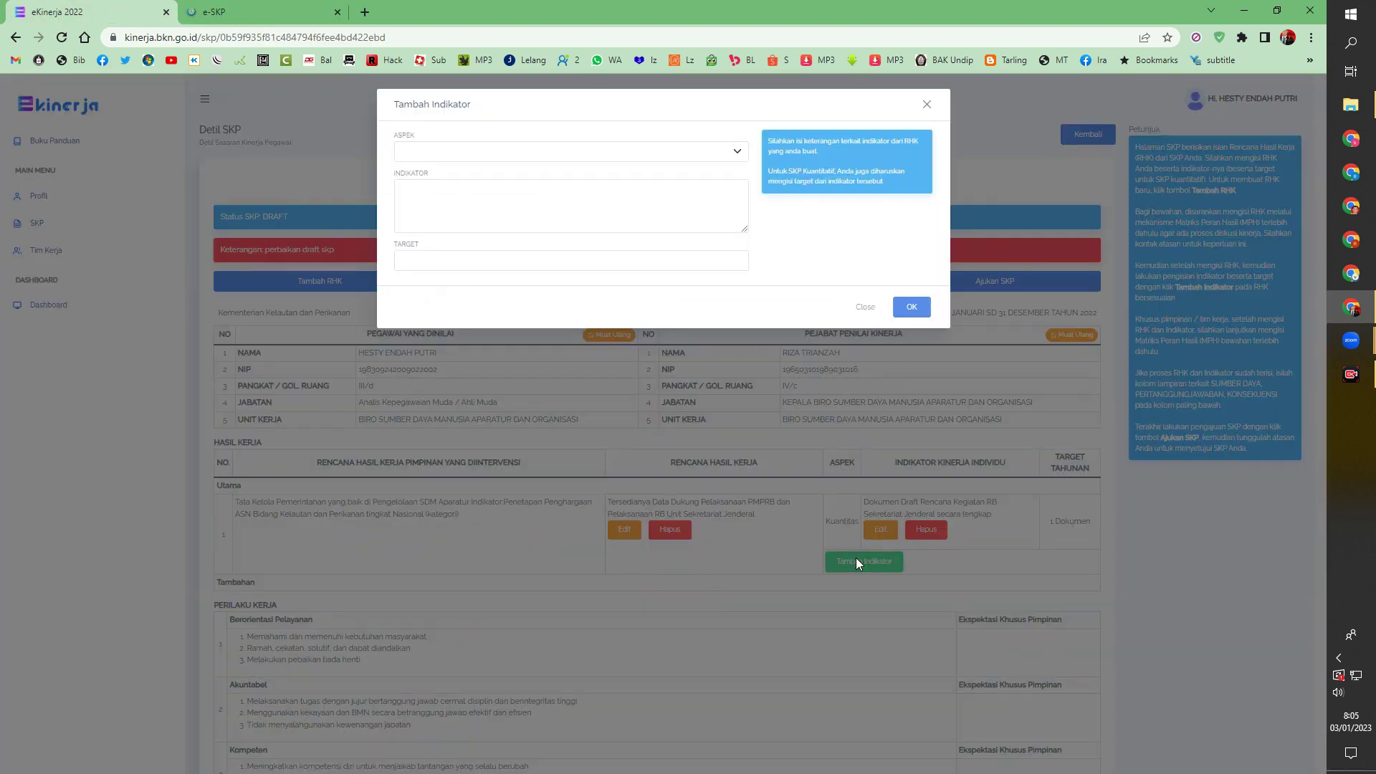
left_click(478, 153)
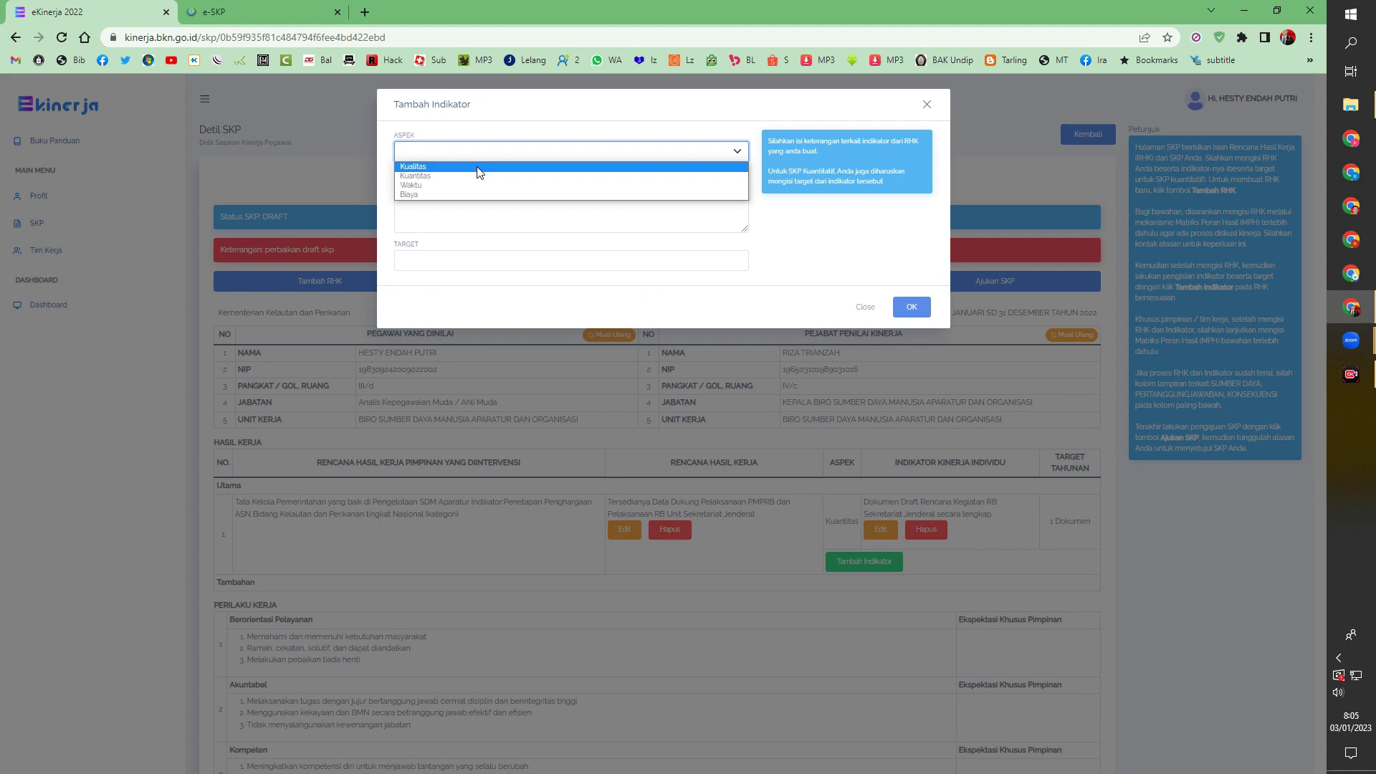
left_click(478, 176)
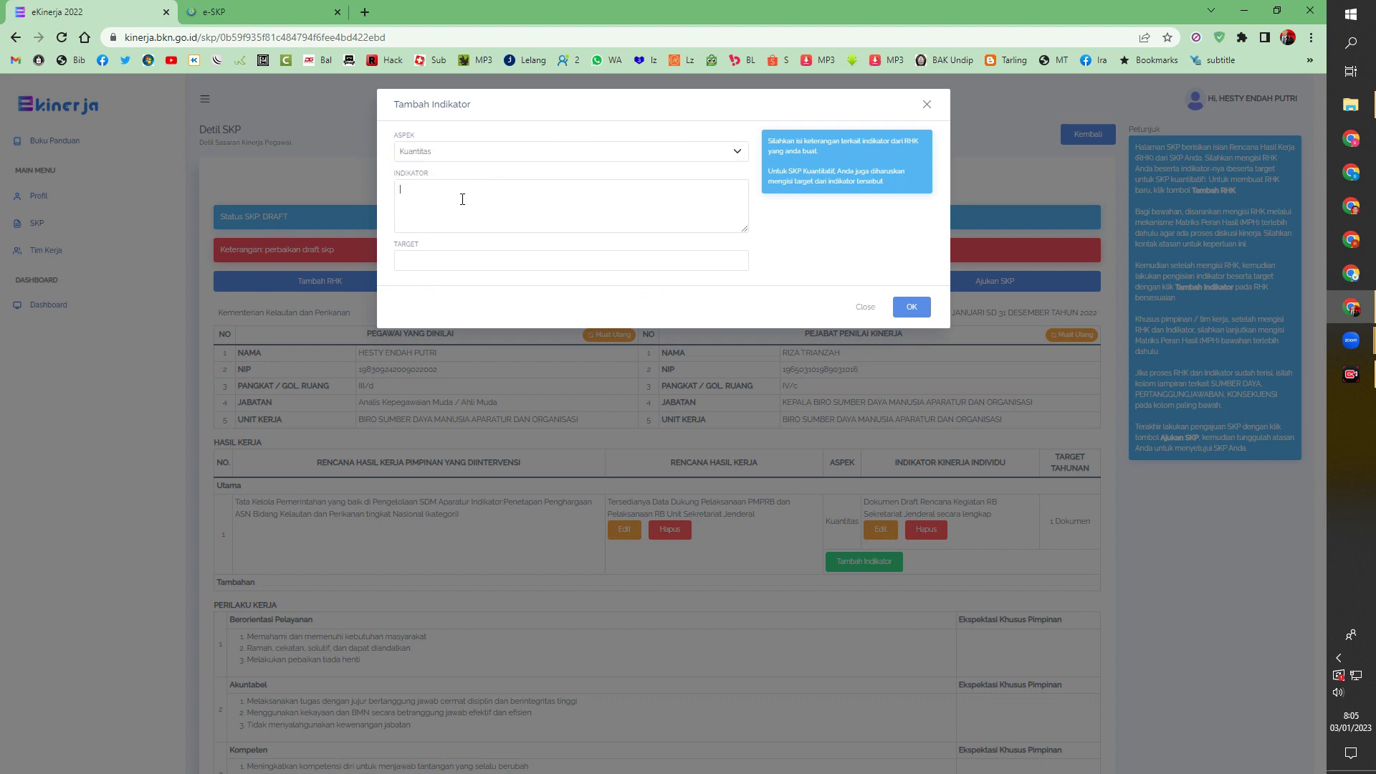
left_click(462, 200)
key("ctrl+v")
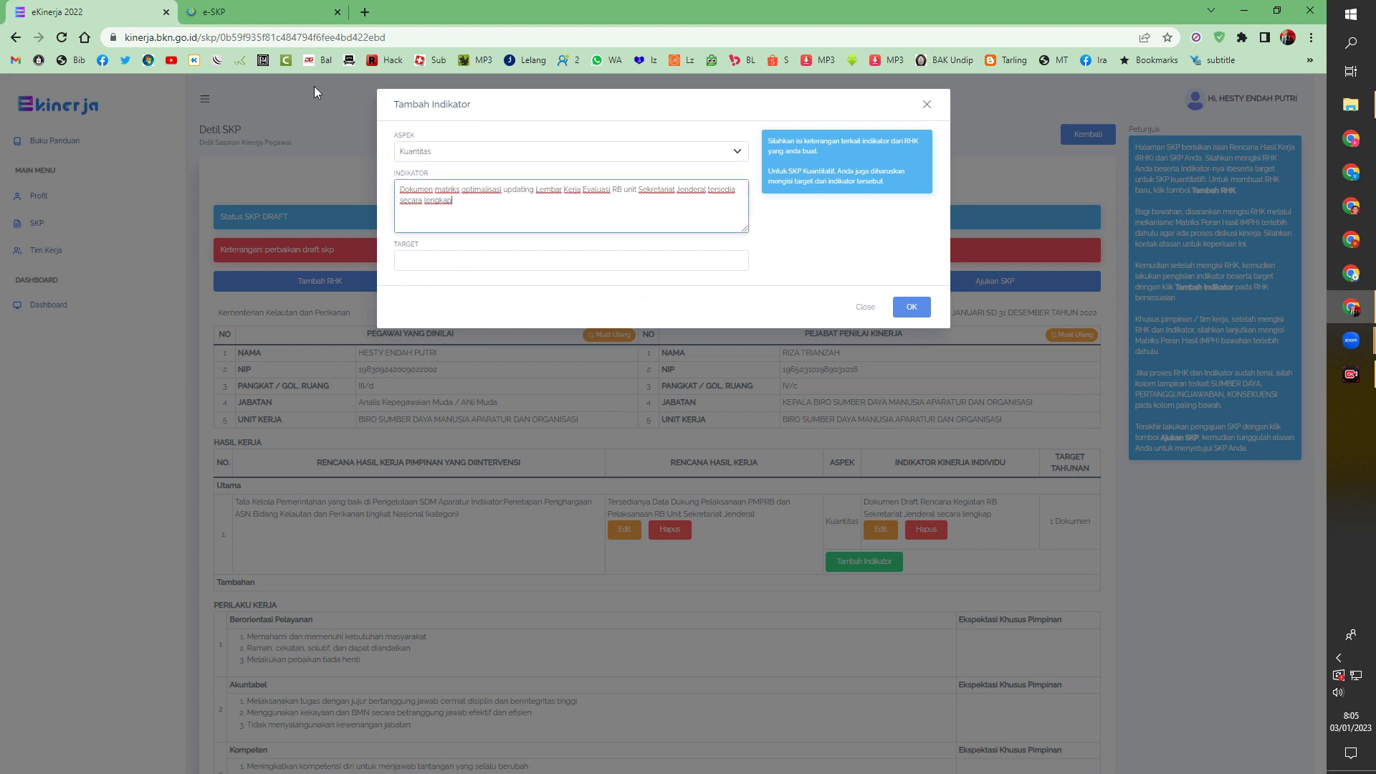
- Check plan 3's first target in e-SKP, set the new indicator's Target to "1 Dokumen" in eKinerja and save it
left_click(251, 10)
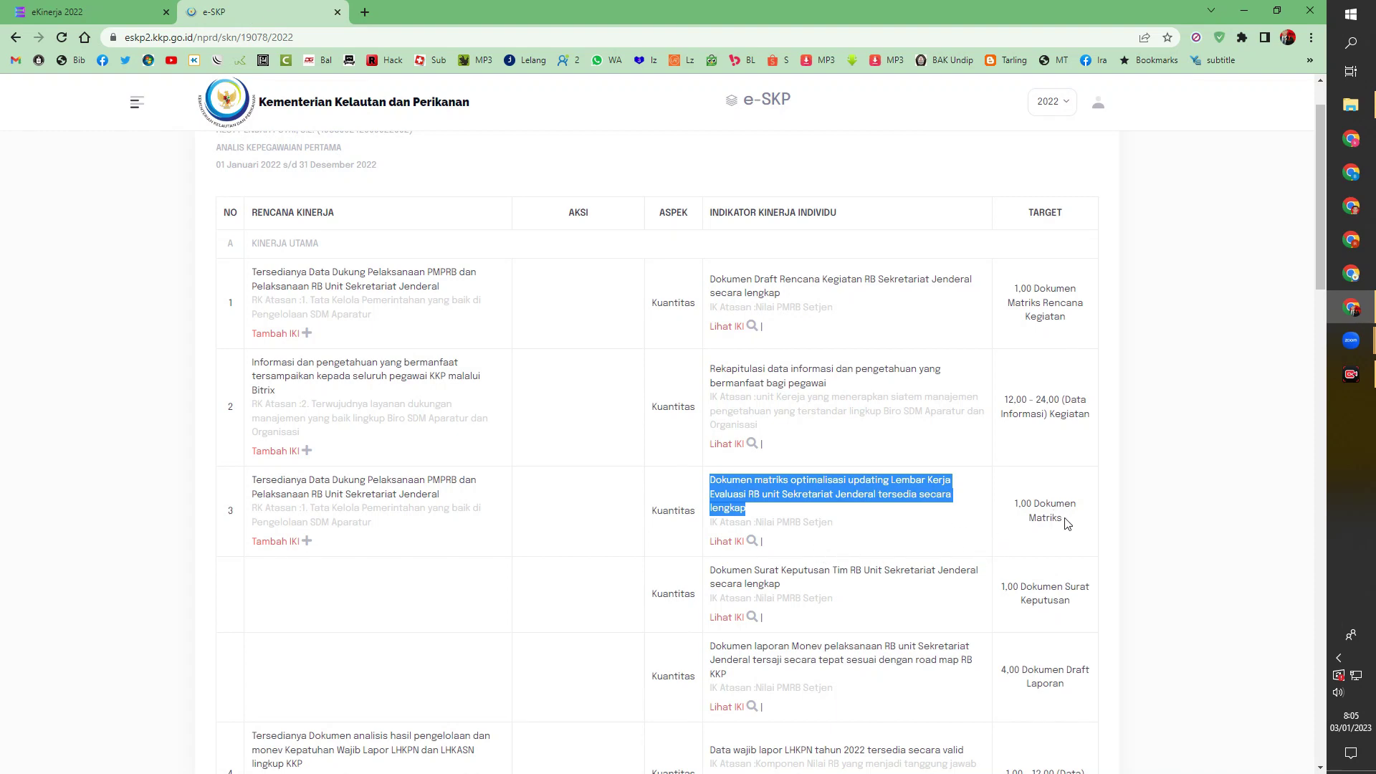
left_click(114, 10)
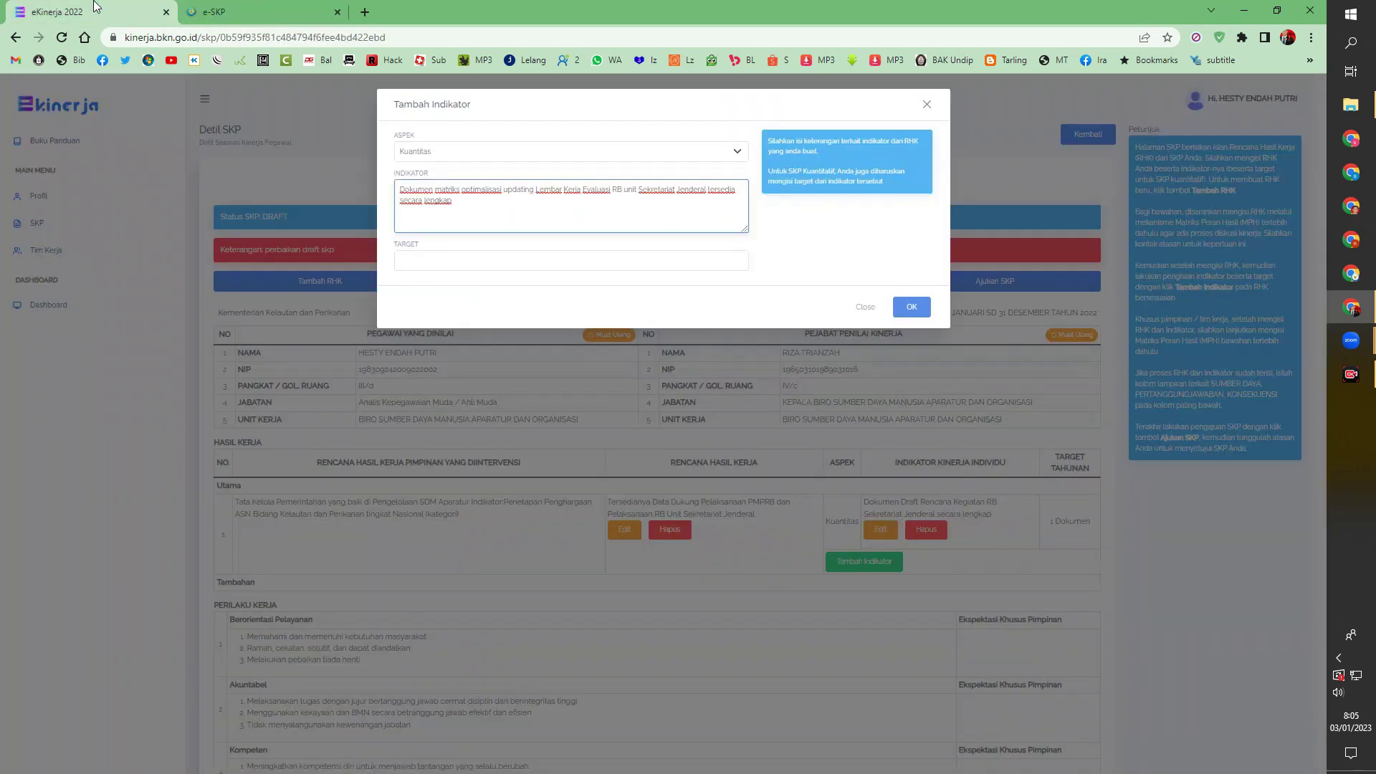
left_click(514, 261)
left_click(530, 287)
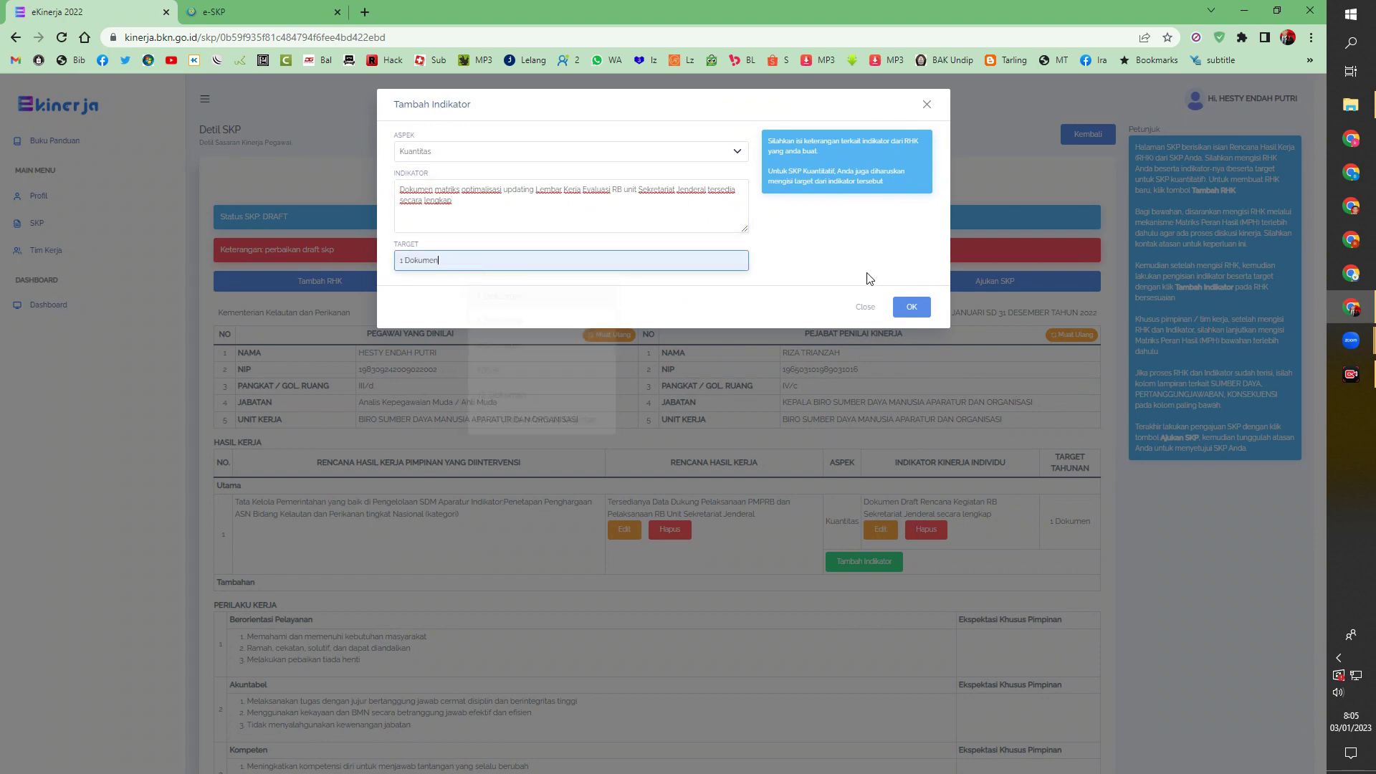
left_click(921, 307)
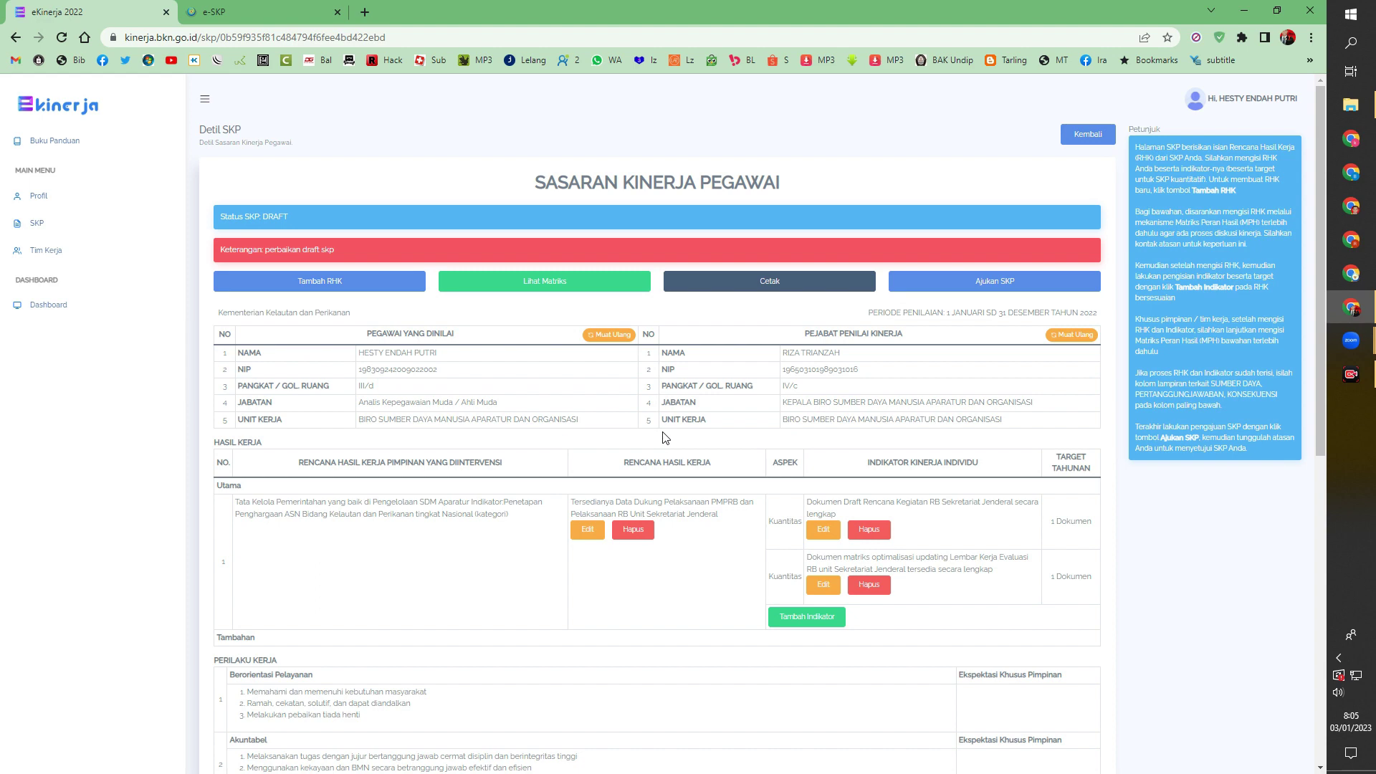
- Copy plan 3's second indicator from e-SKP, "Dokumen Surat Keputusan Tim RB Unit Sekretariat Jenderal secara lengkap"
left_click(262, 12)
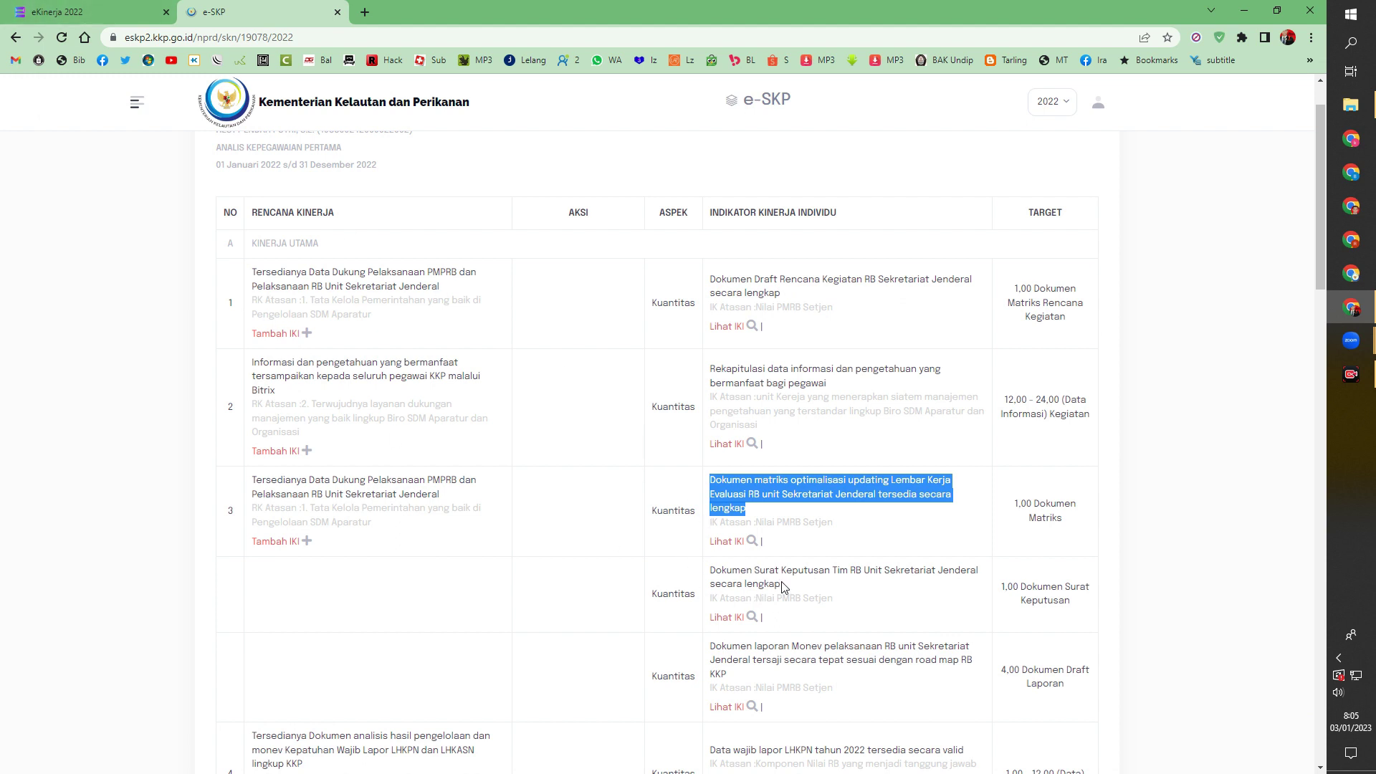
left_click_drag(784, 586, 713, 571)
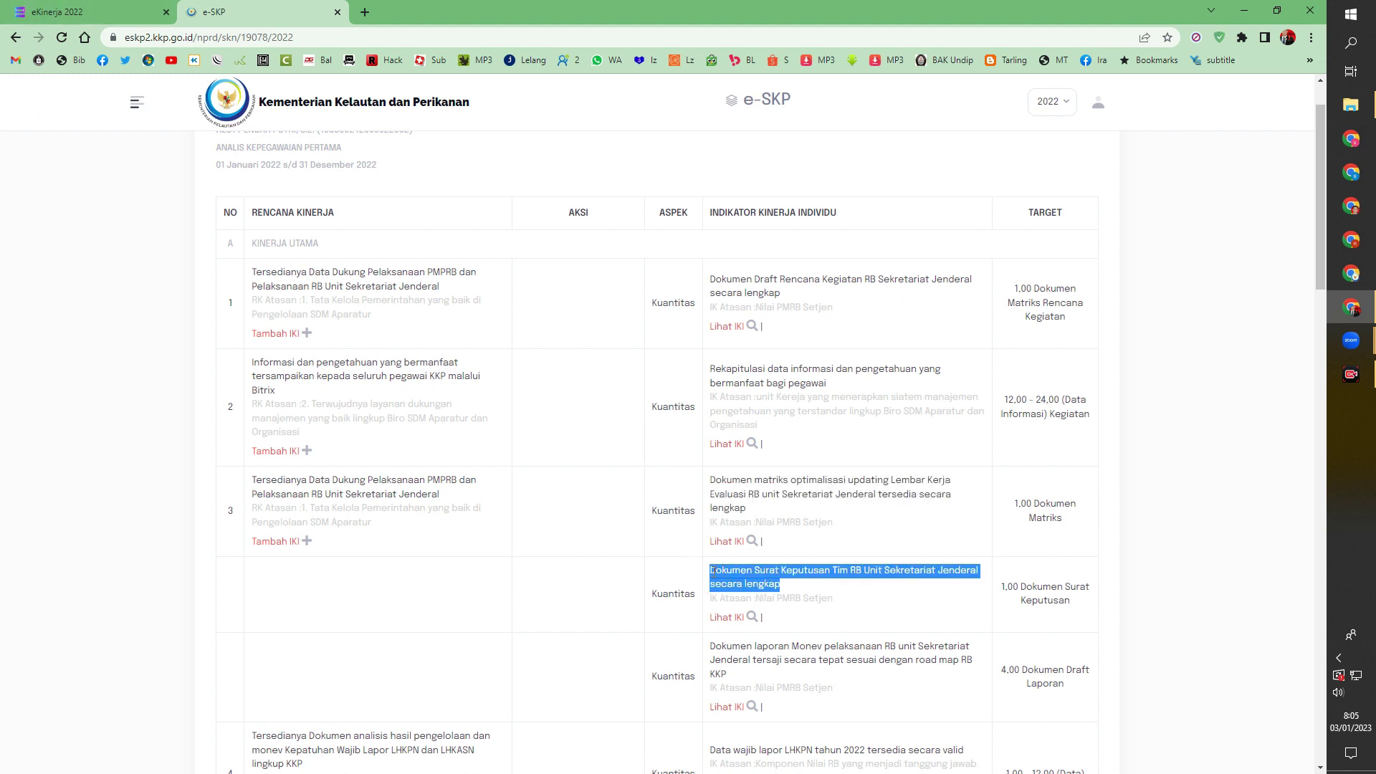
right_click(713, 571)
left_click(739, 582)
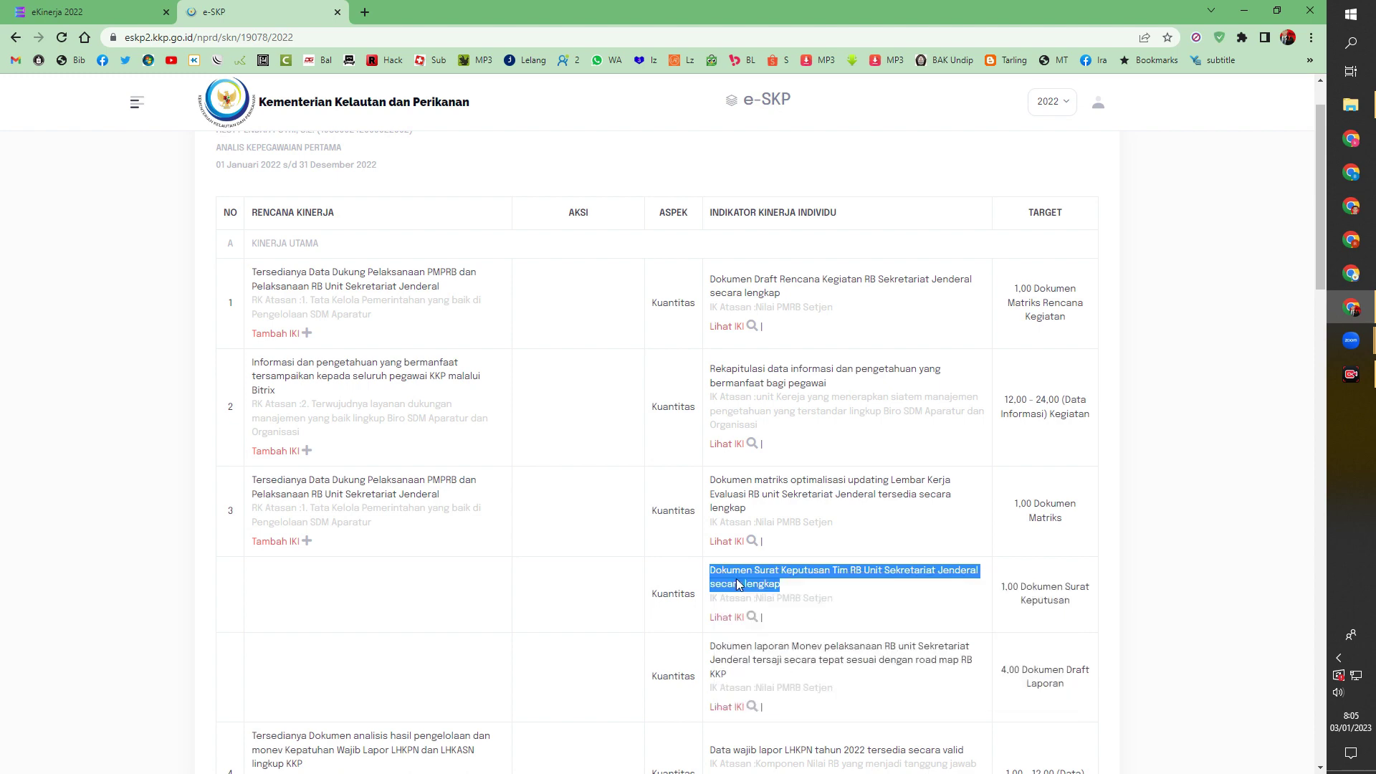
- Add the copied Surat Keputusan Tim RB text to the RHK in eKinerja as a Kuantitas indicator with Target "1 Dokumen" and save it
left_click(50, 8)
left_click(806, 615)
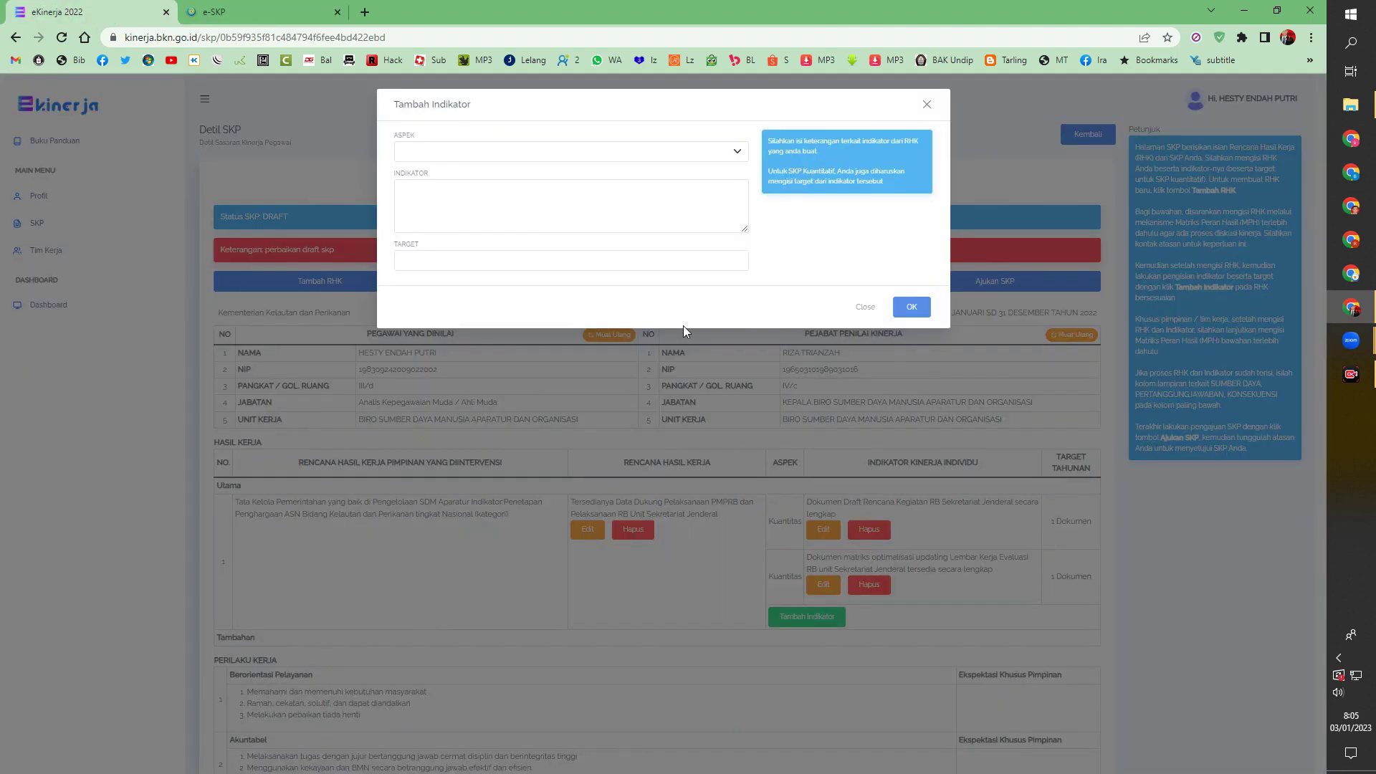
left_click(507, 153)
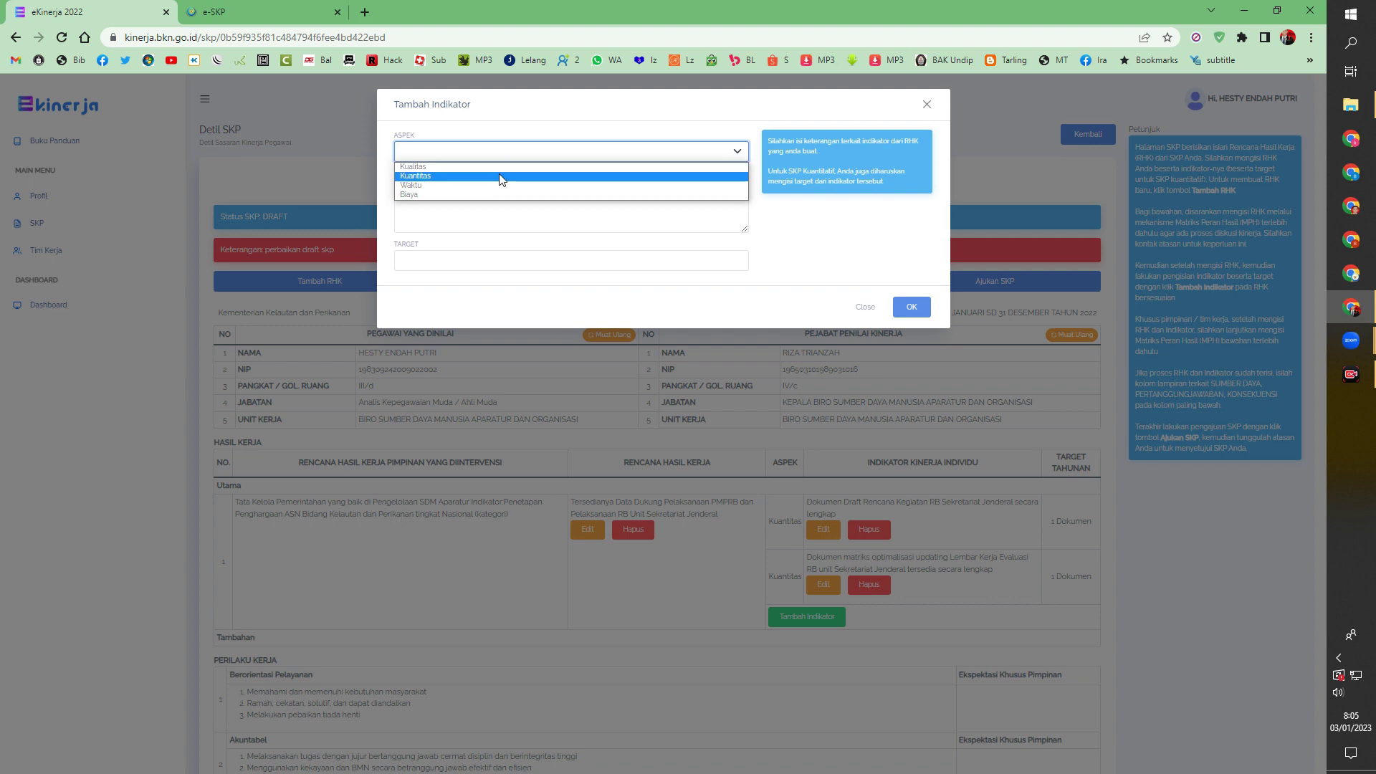
left_click(501, 178)
left_click(475, 192)
key("ctrl+v")
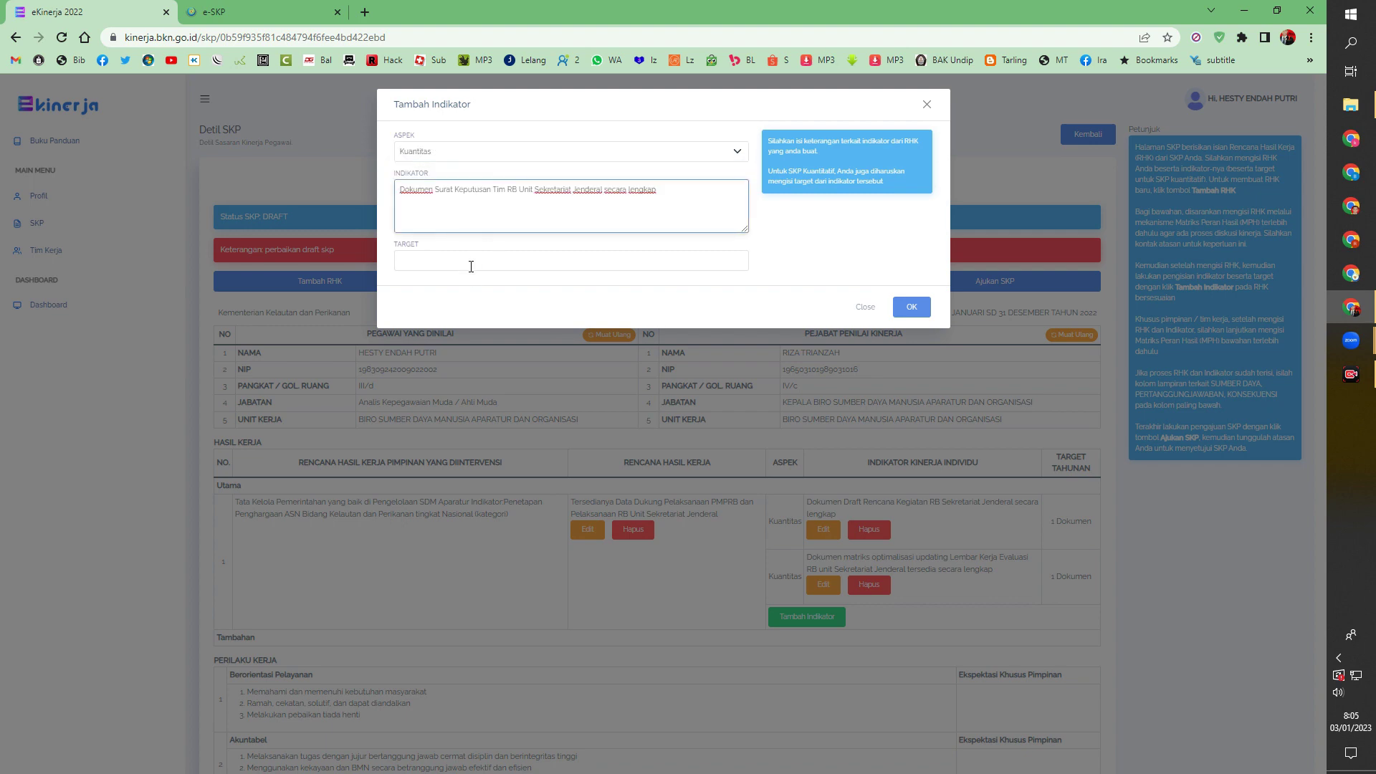
left_click(474, 262)
left_click(487, 292)
left_click(912, 308)
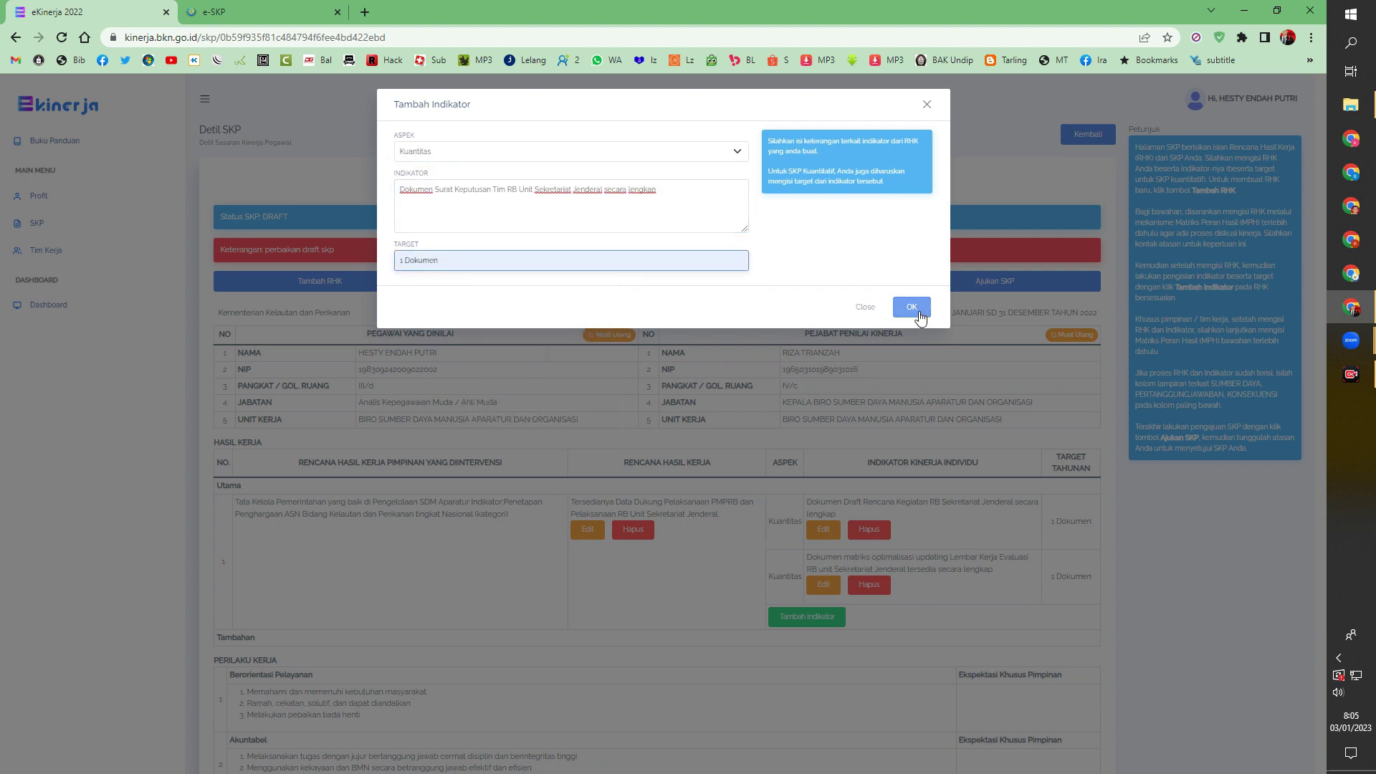
- Copy plan 3's third indicator from e-SKP, "Dokumen laporan Monev pelaksanaan RB unit Sekretariat Jenderal tersaji secara tepat sesuai dengan road map RB KKP"
left_click(281, 12)
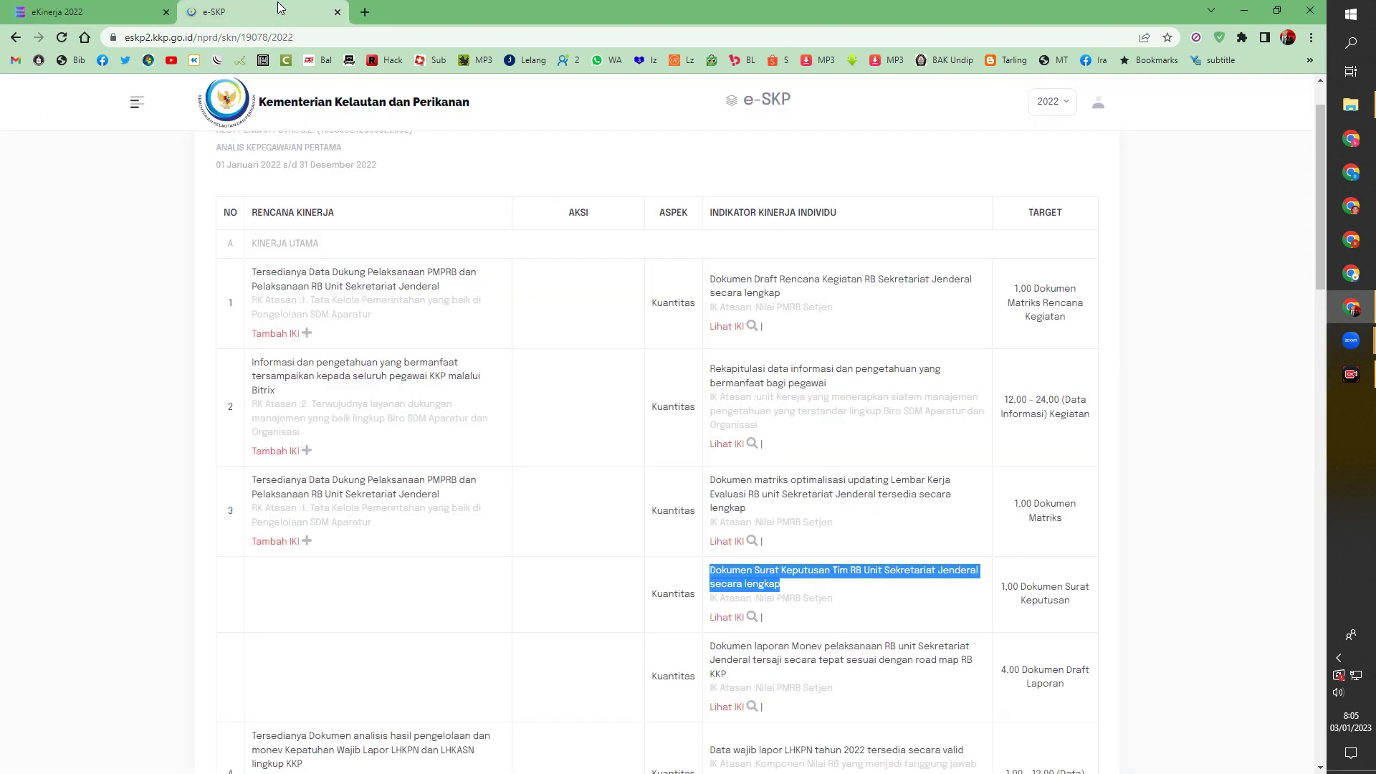
scroll(909, 601, "down", 3)
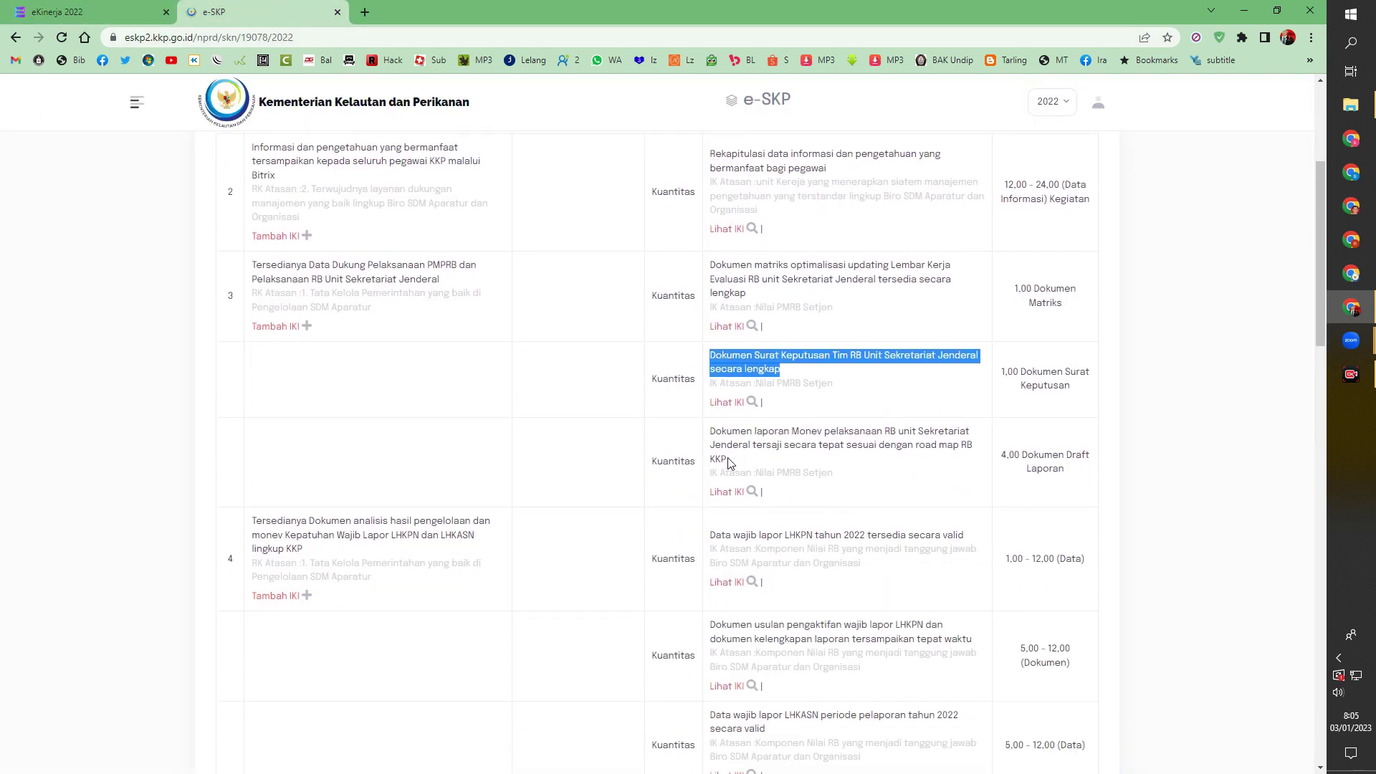
left_click_drag(727, 459, 712, 431)
right_click(712, 431)
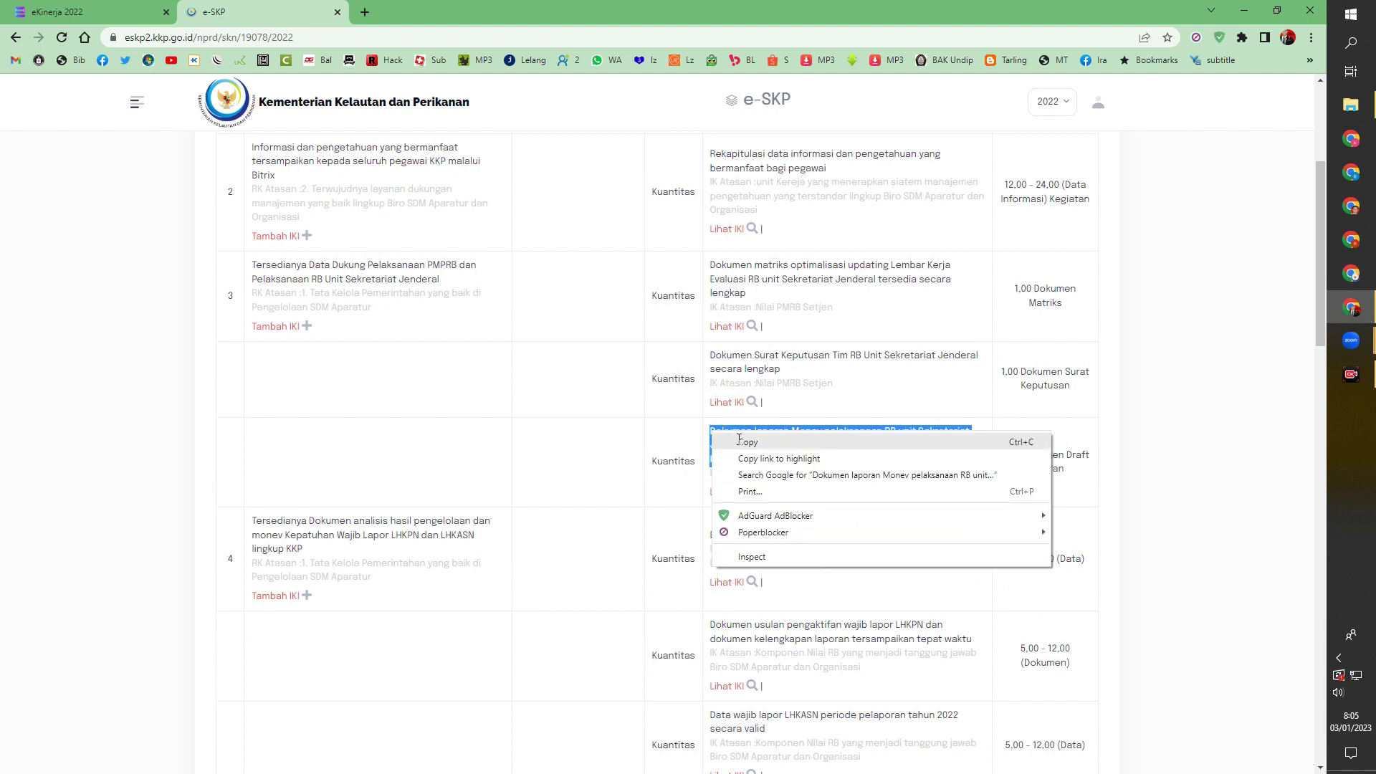
left_click(738, 443)
- Add the copied laporan Monev text to the RHK in eKinerja as a Kuantitas indicator with Target "4 Dokumen" and save it
left_click(100, 7)
scroll(928, 571, "down", 2)
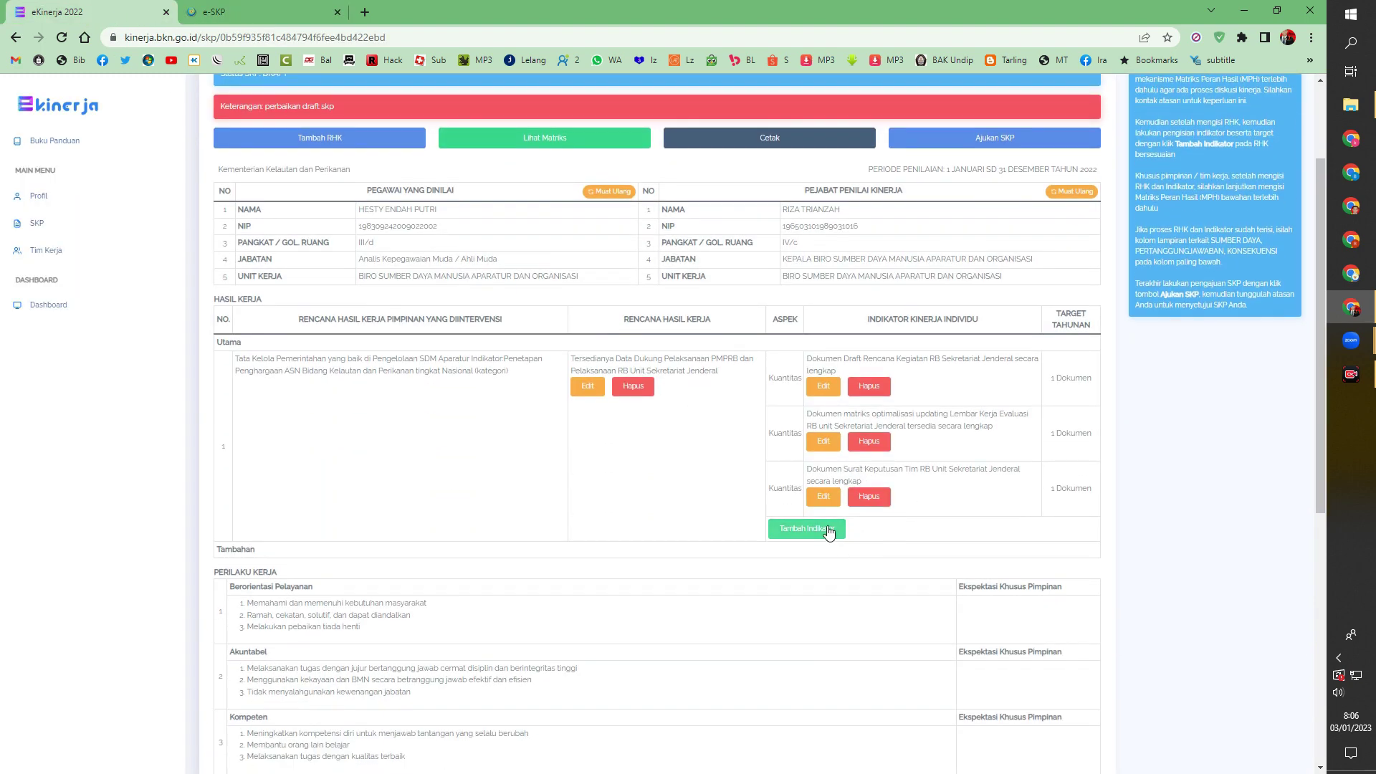
left_click(807, 529)
left_click(509, 155)
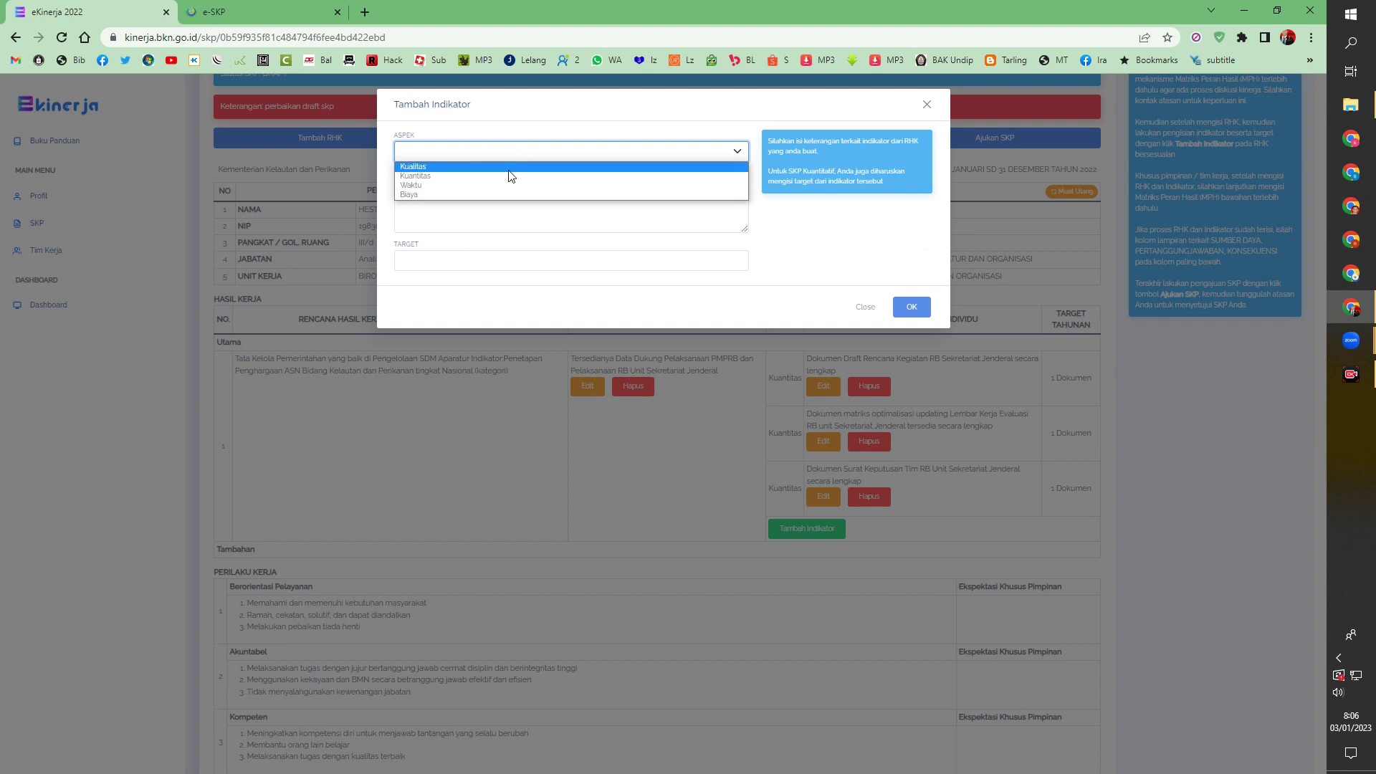
left_click(510, 179)
left_click(500, 198)
key("ctrl+v")
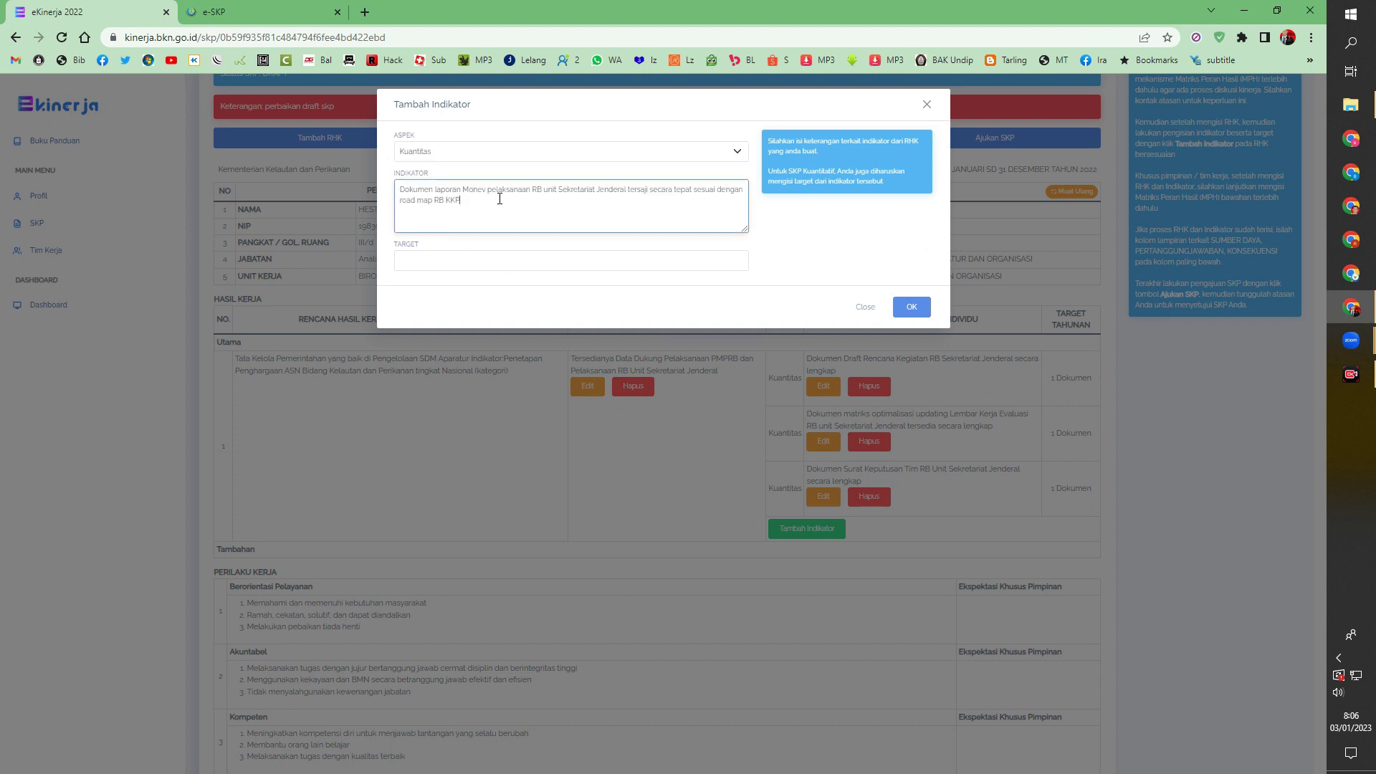
left_click(480, 255)
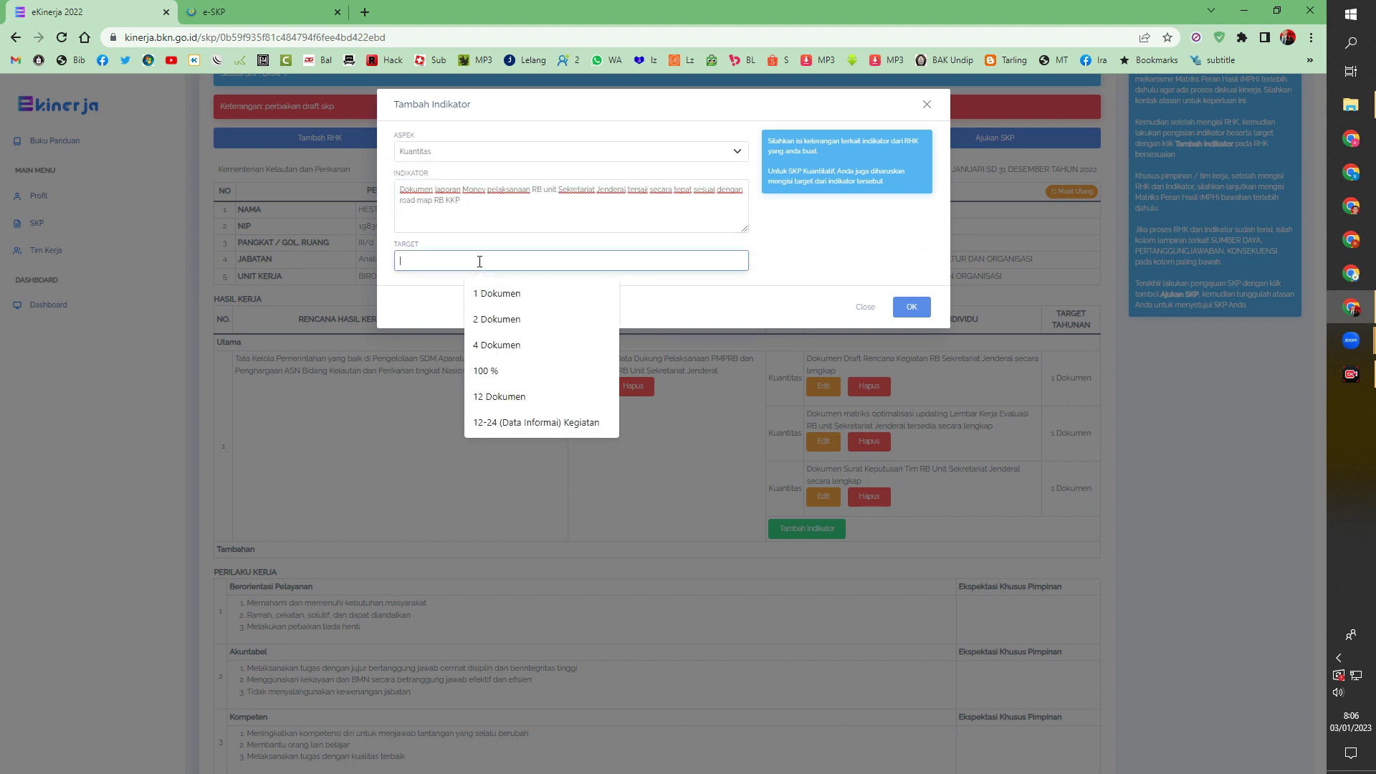
left_click(530, 341)
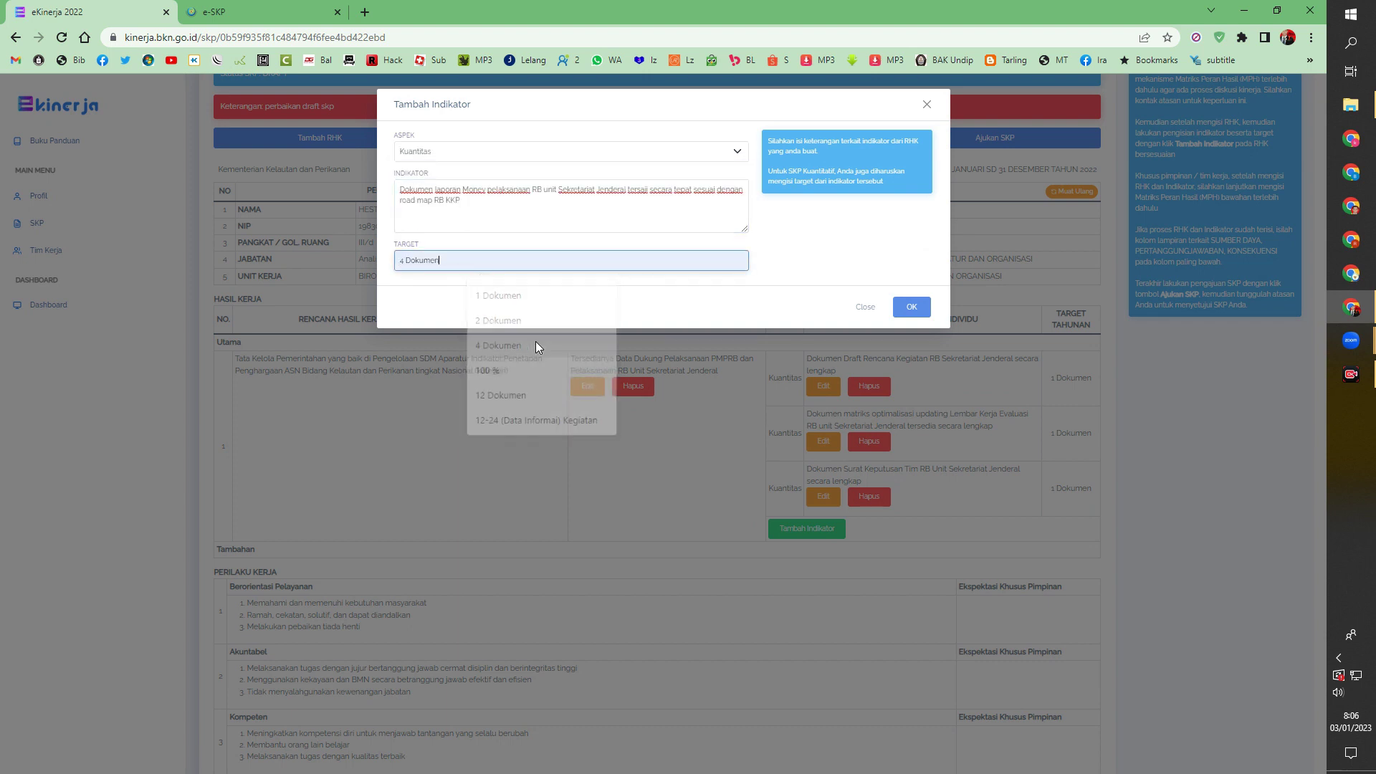
left_click(910, 308)
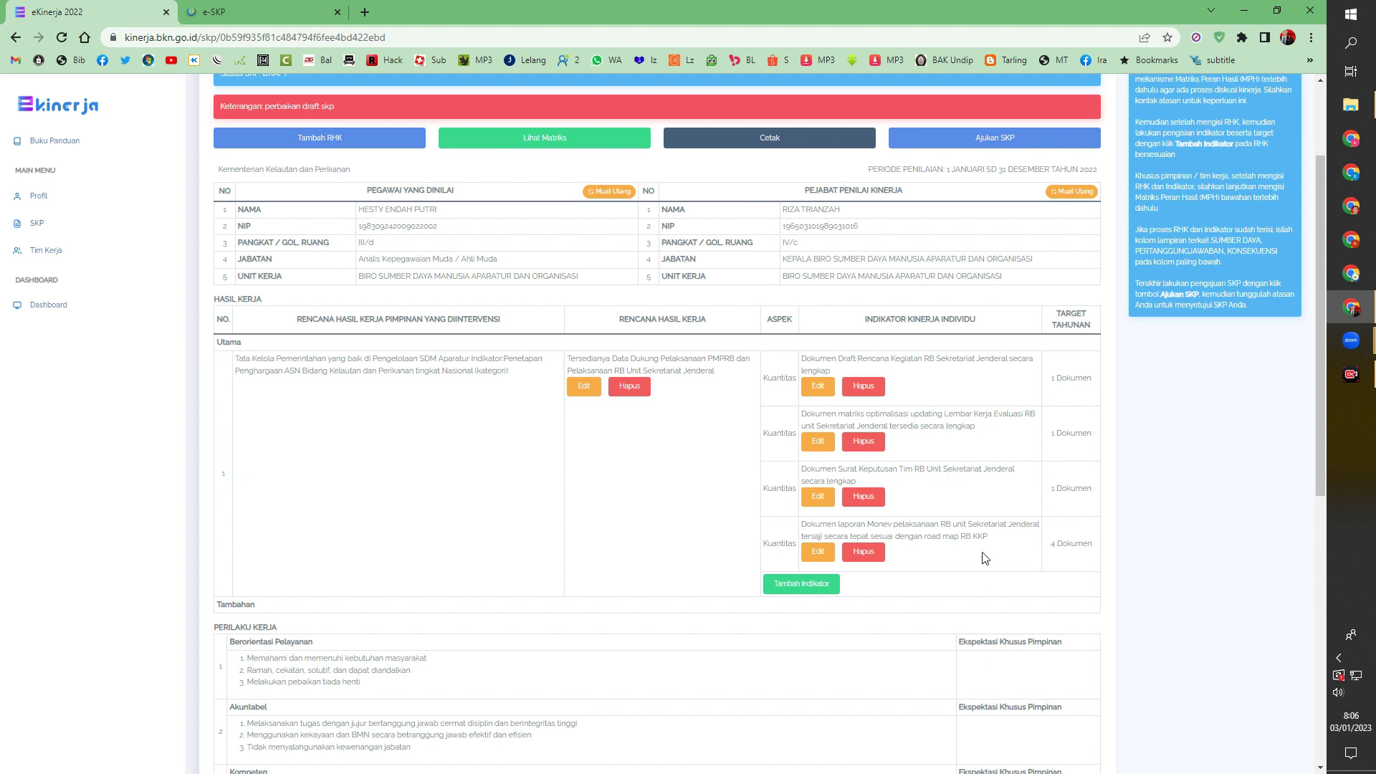
- Look over the remaining plans in e-SKP, and review the eKinerja SKP from Hasil Kerja through Perilaku Kerja to Lampiran
left_click(256, 10)
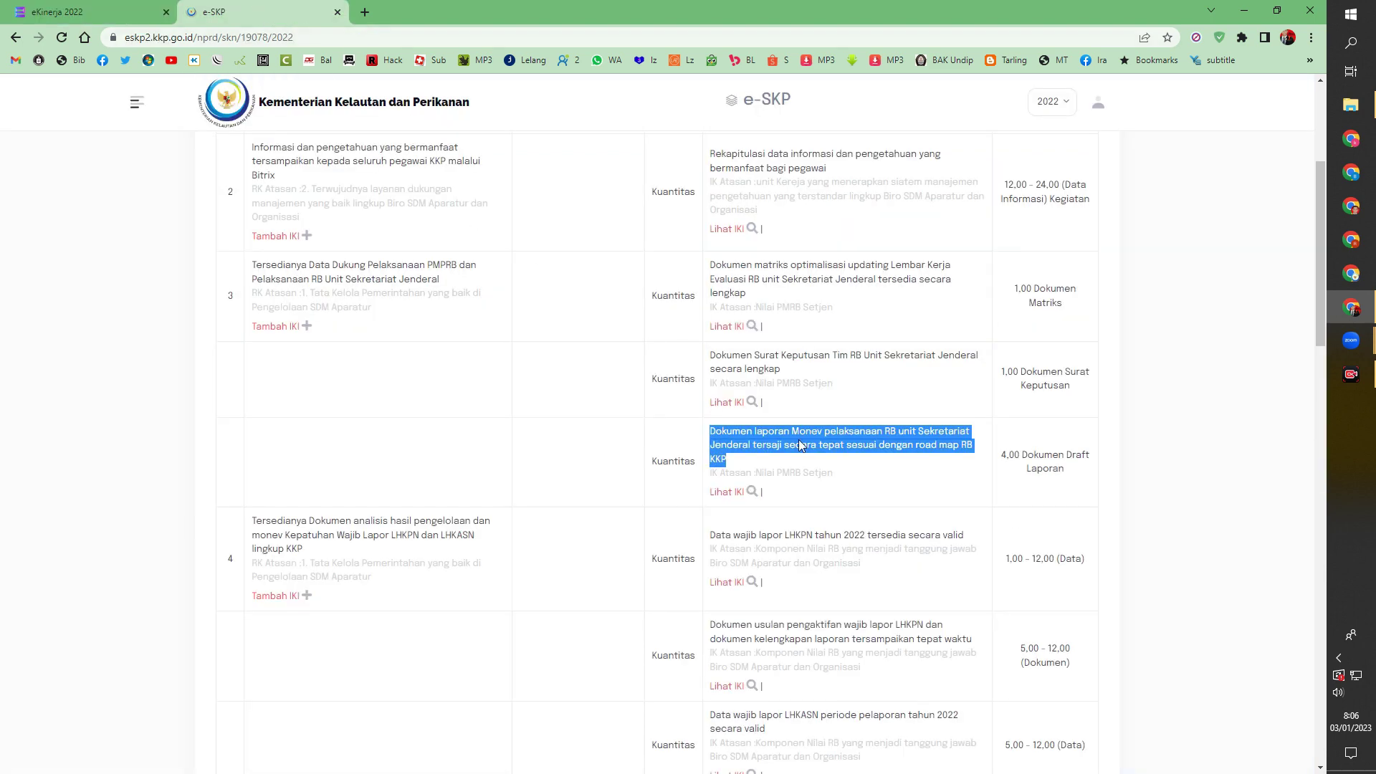
scroll(867, 460, "down", 1)
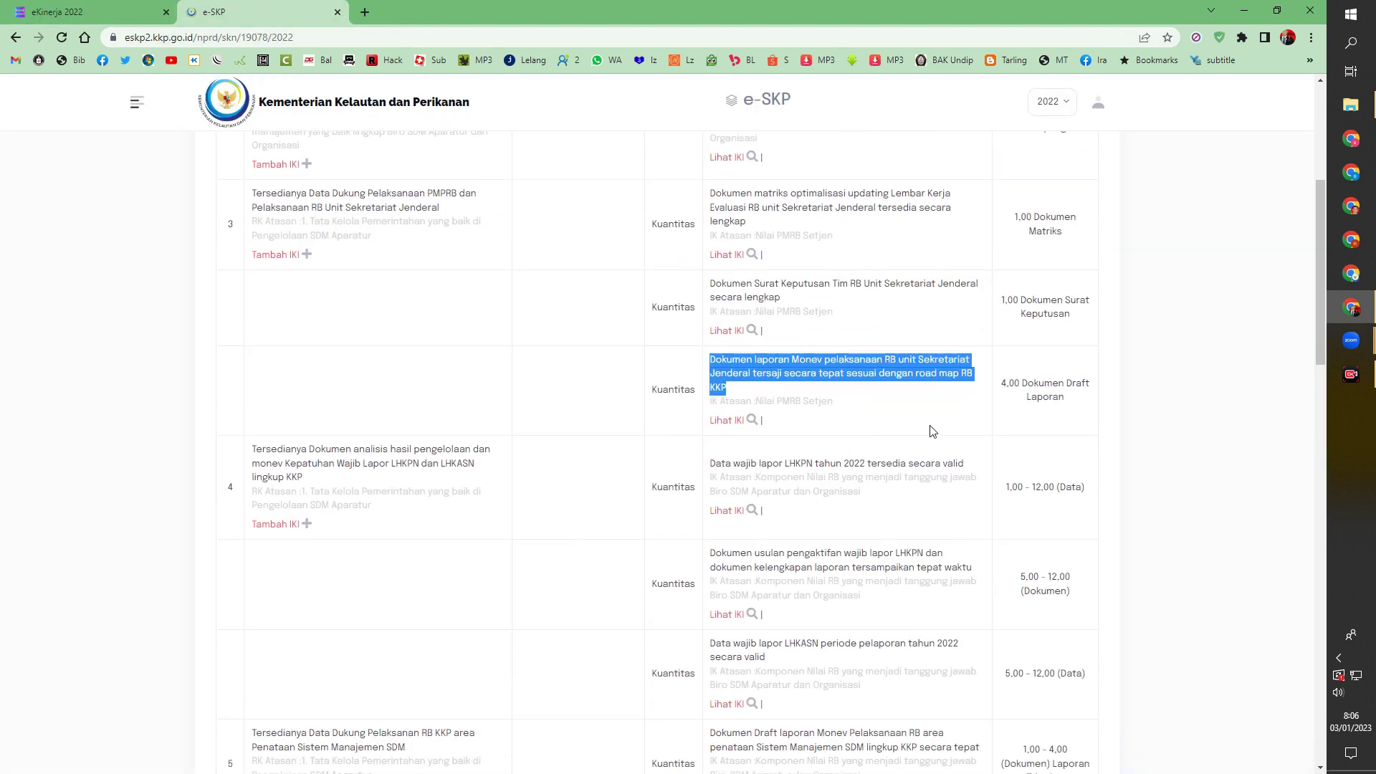
left_click(140, 7)
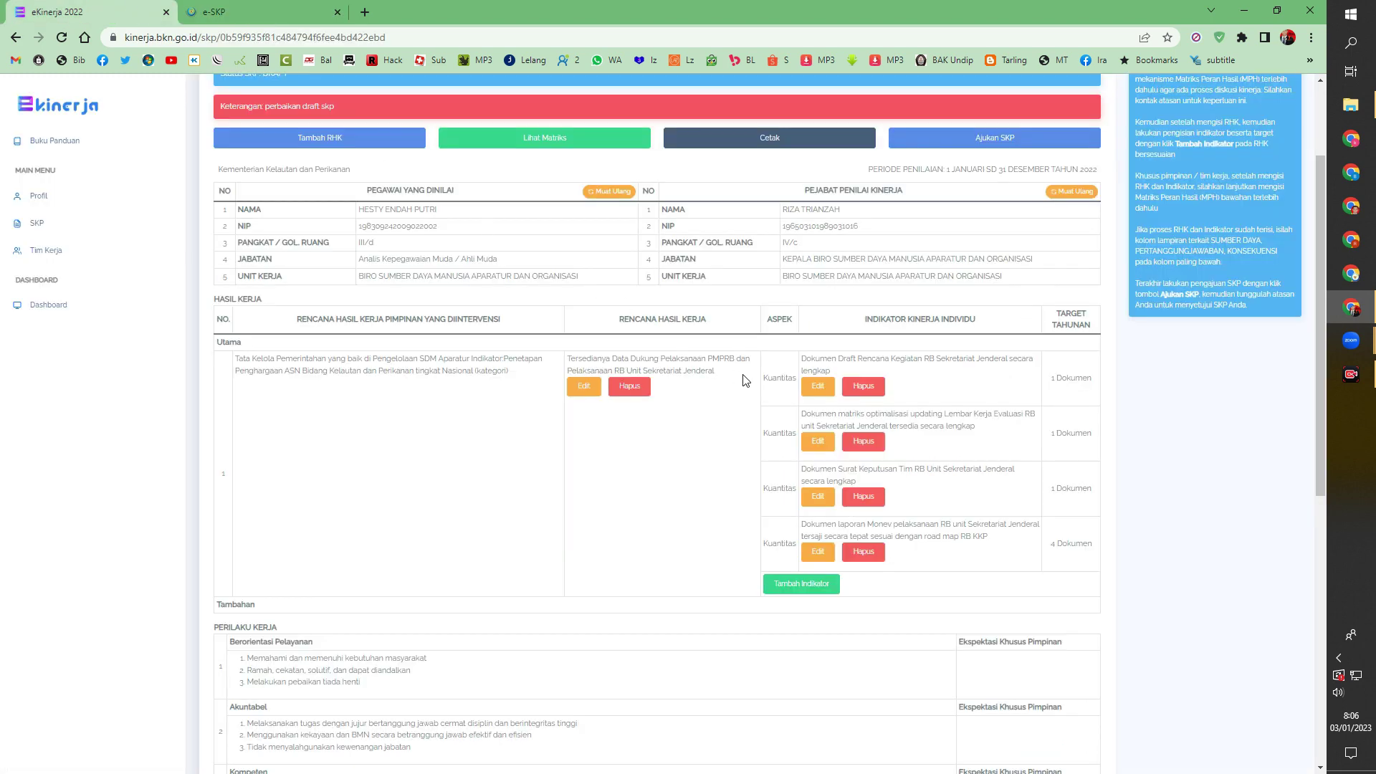
scroll(753, 387, "down", 5)
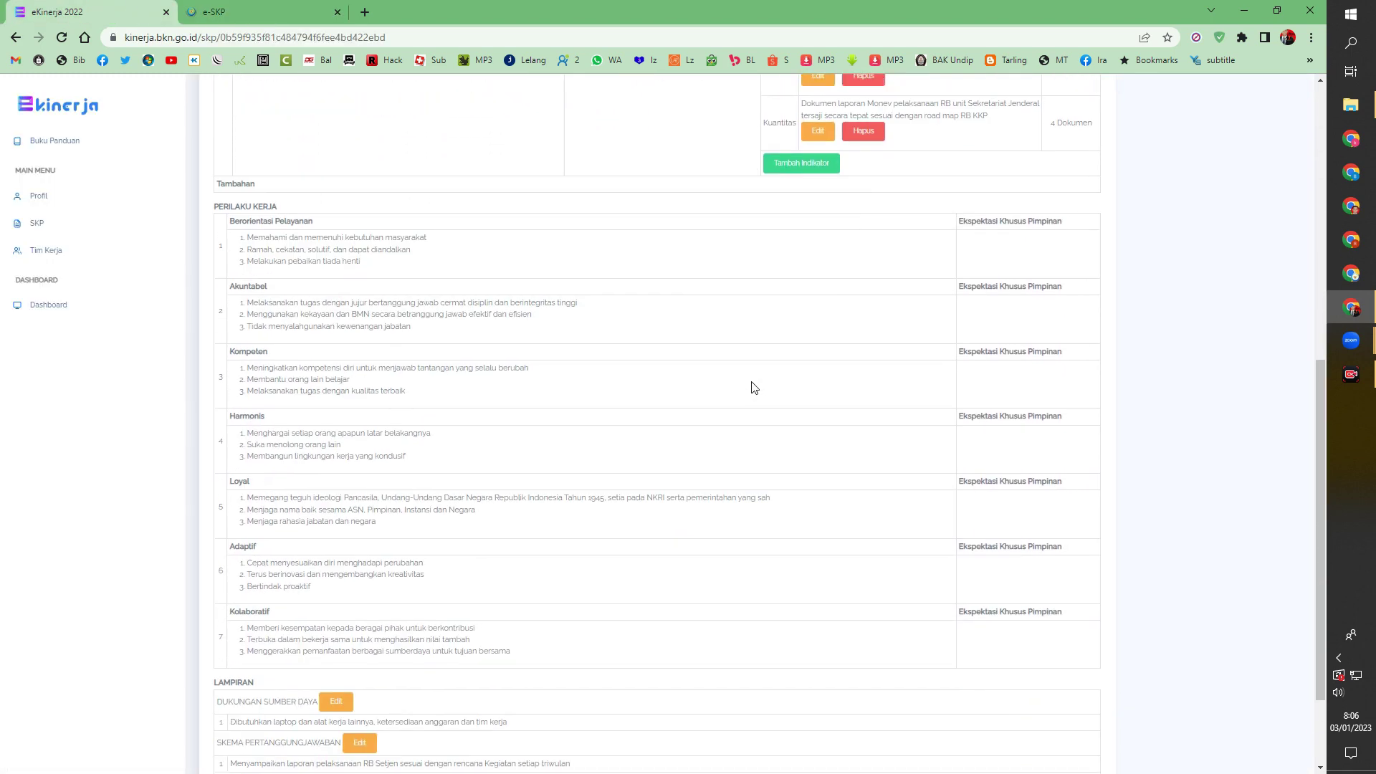
scroll(753, 387, "up", 3)
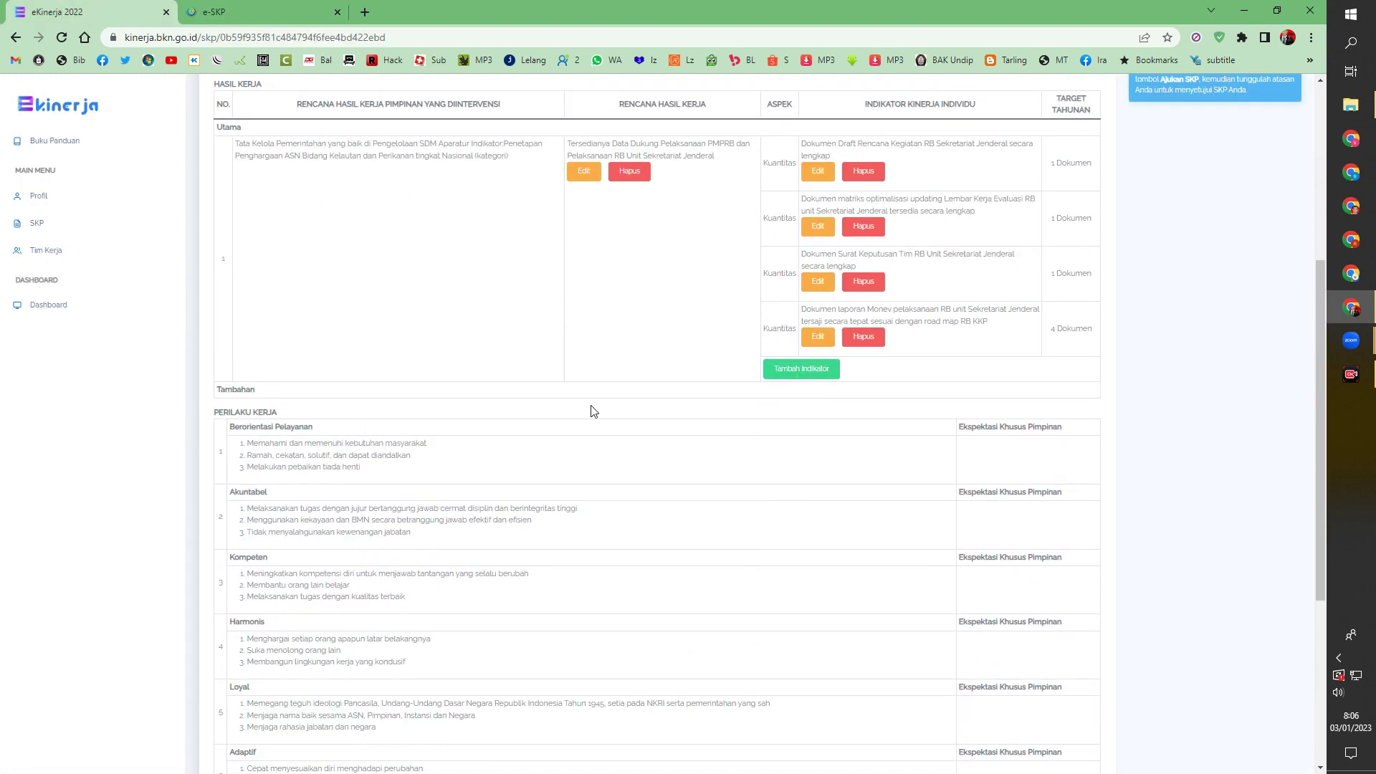
scroll(591, 411, "down", 4)
scroll(591, 411, "down", 1)
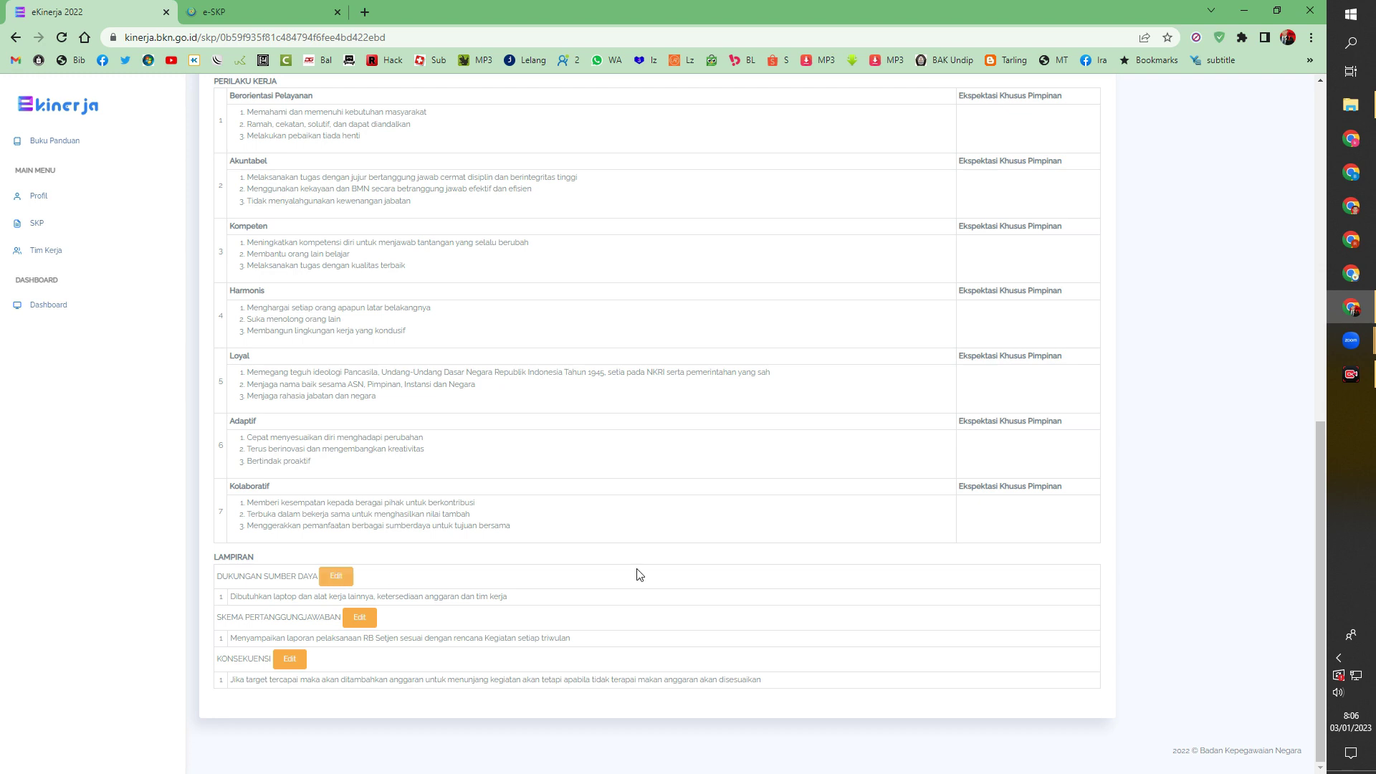
- Reword the Dukungan Sumber Daya entry as "1. Dibutuhkan alat kerja yang mendukung seperti laptop yang memadai" and begin a second line with "2. Anggaran"
left_click(338, 581)
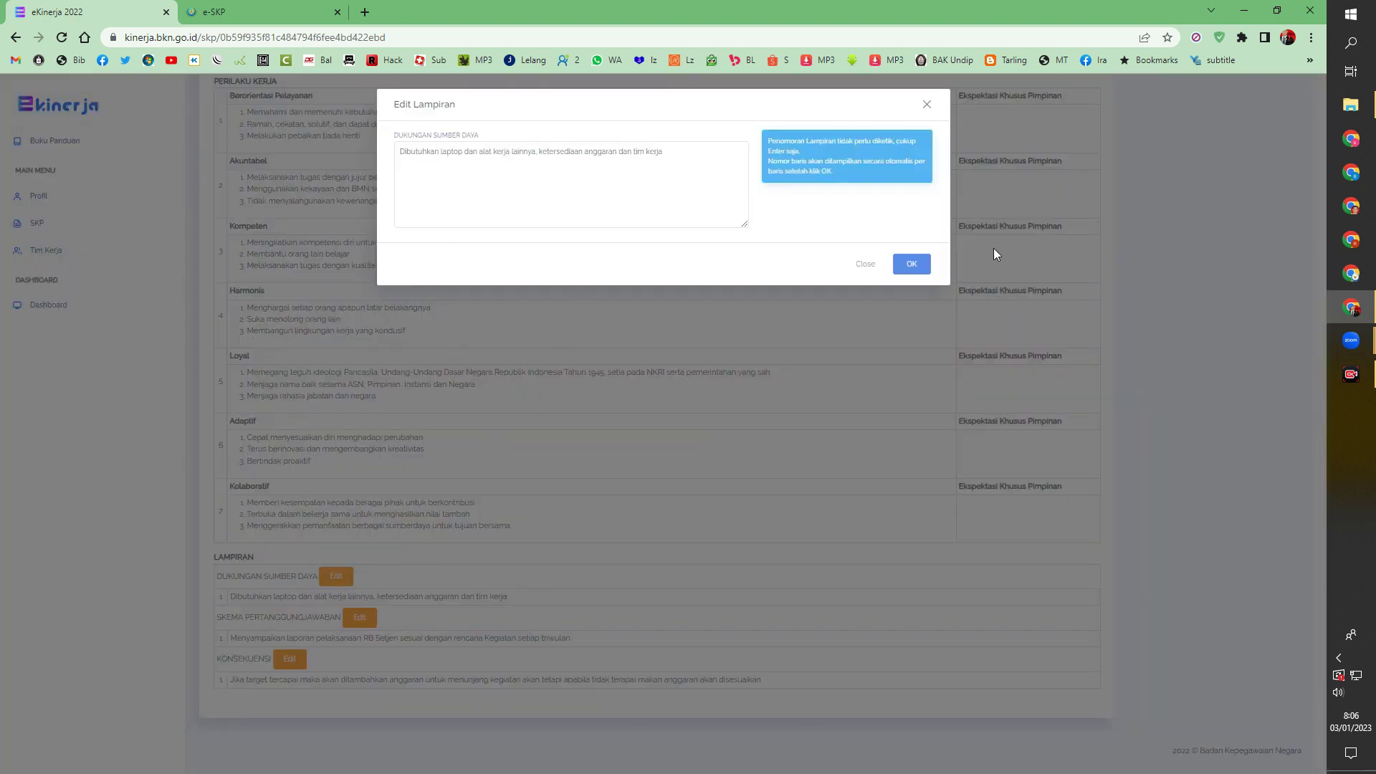
left_click(867, 267)
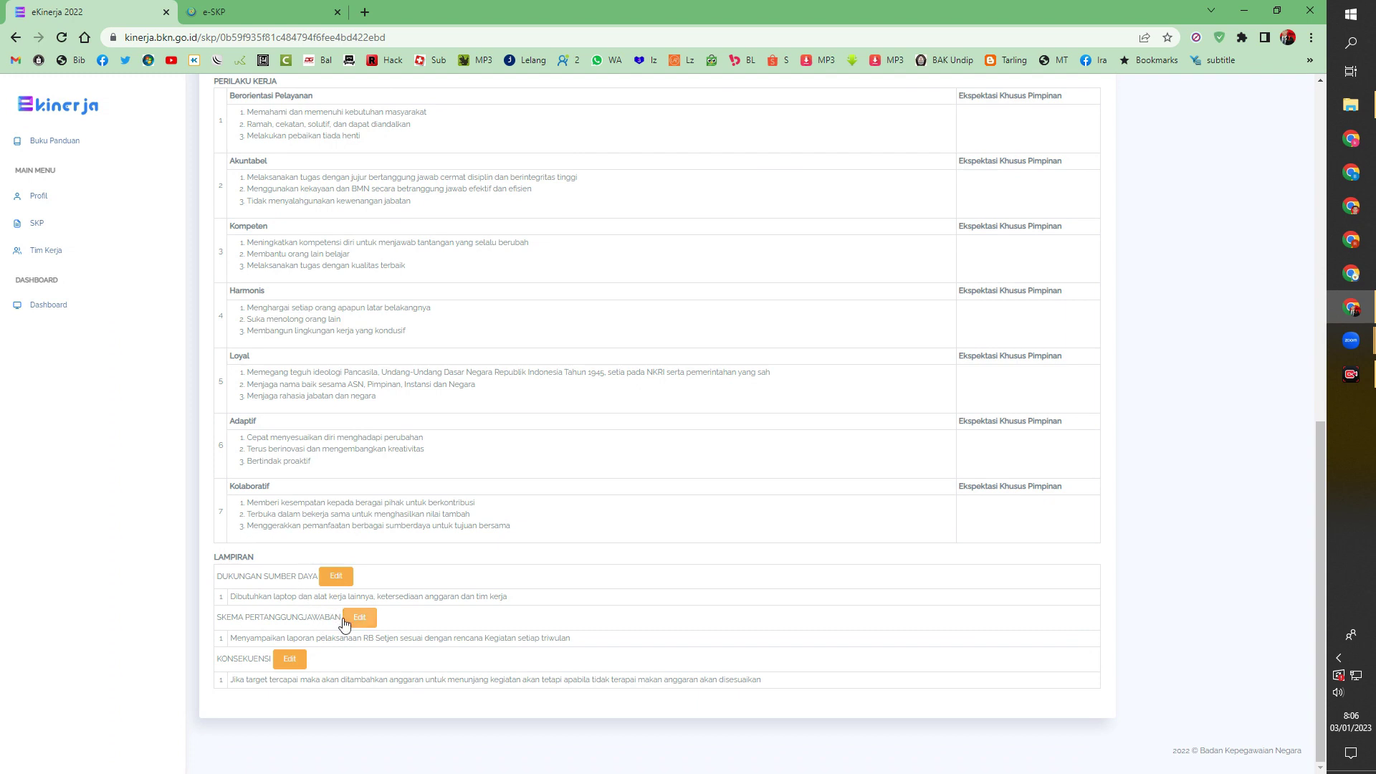
left_click(334, 578)
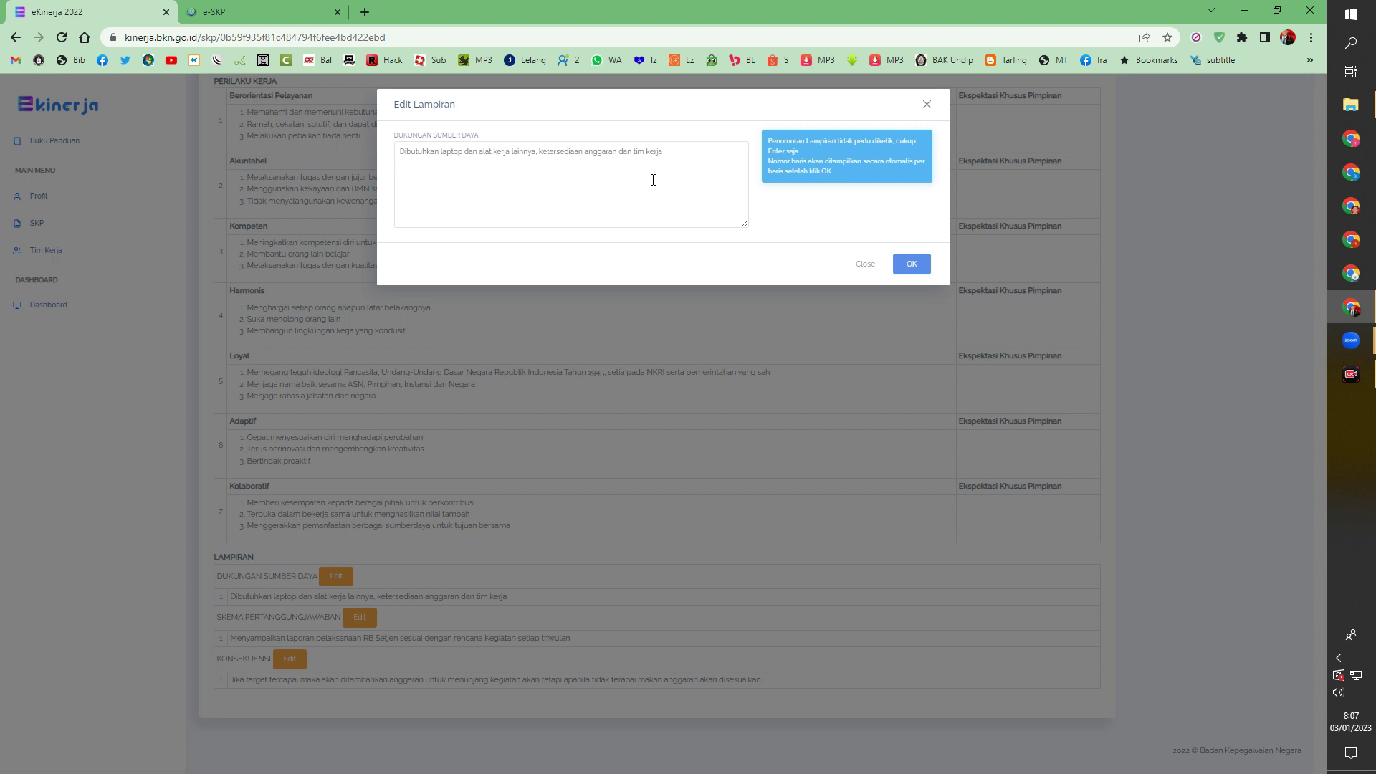
left_click(400, 152)
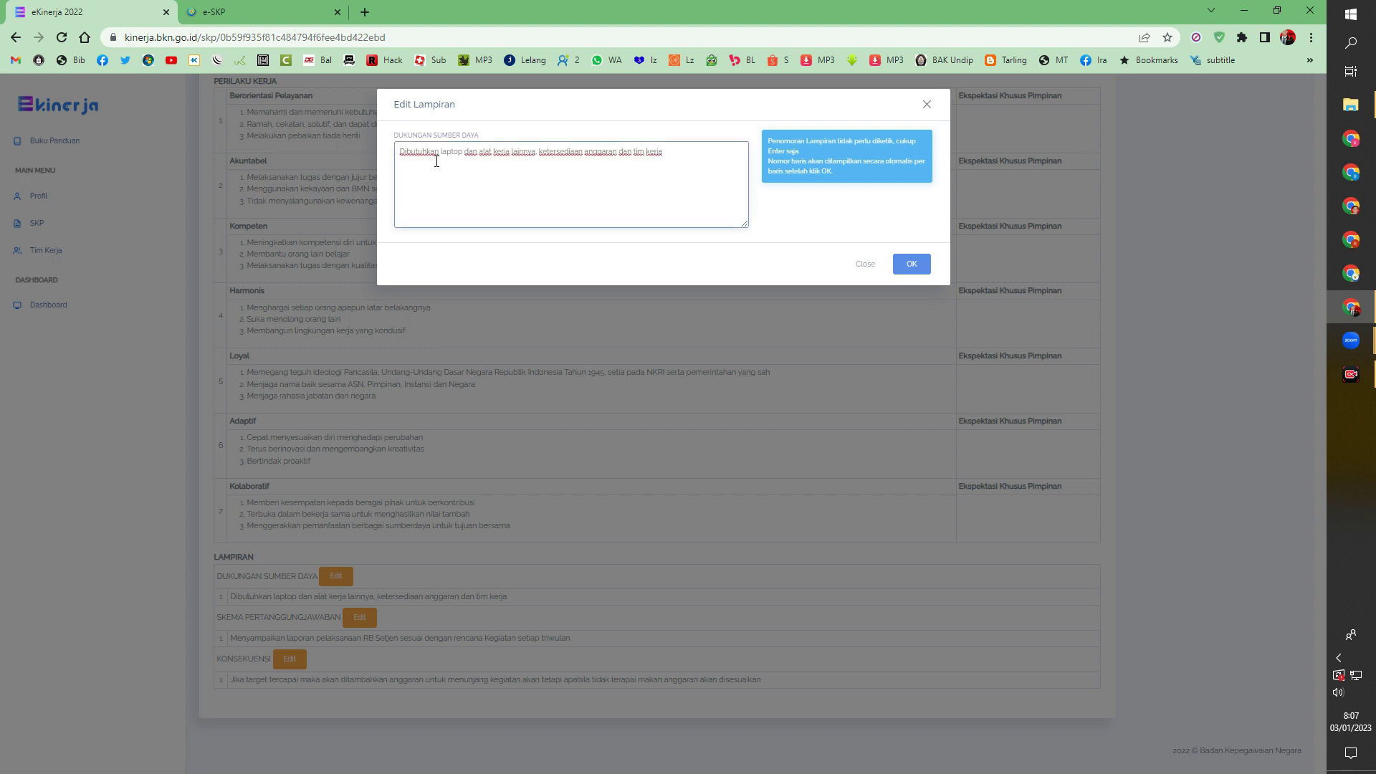
type("1.")
left_click(448, 156)
type("alat ker")
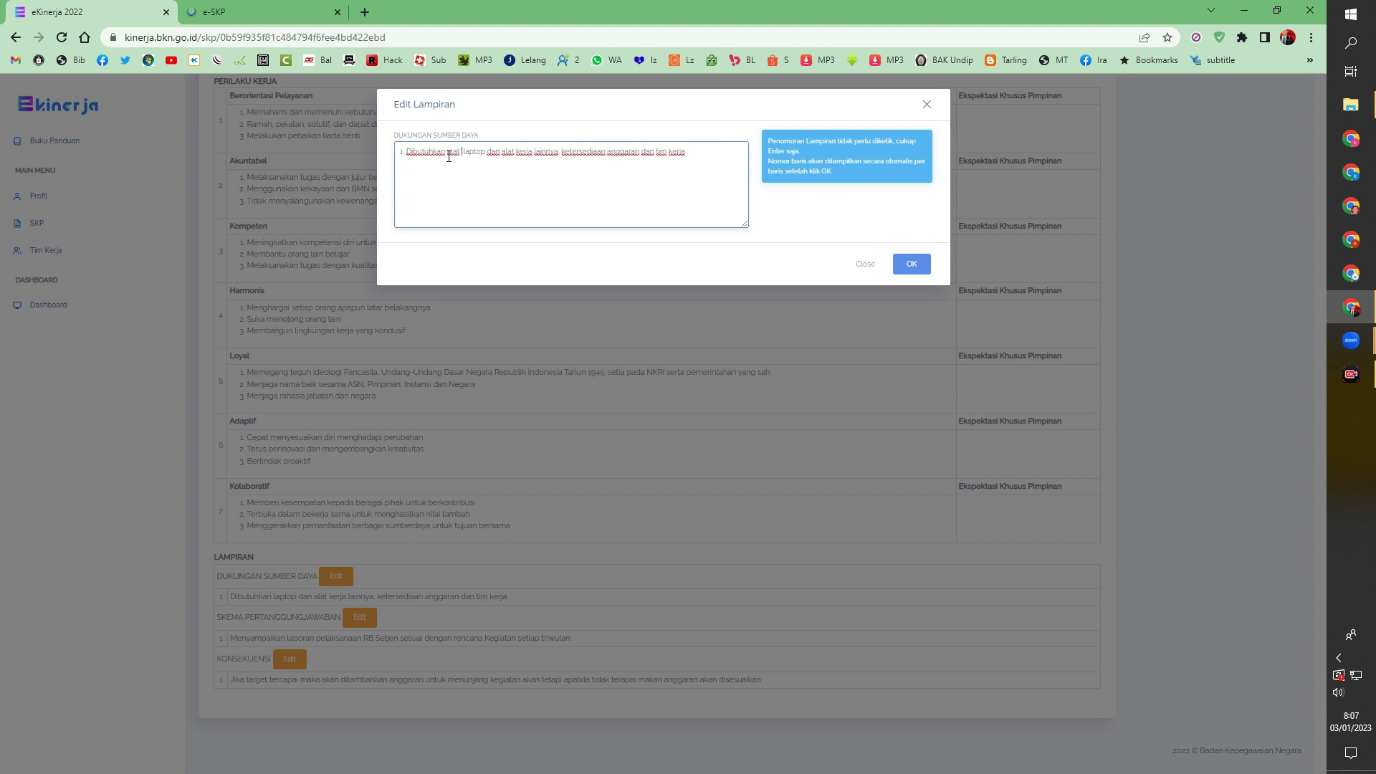
type("ja yang mendu")
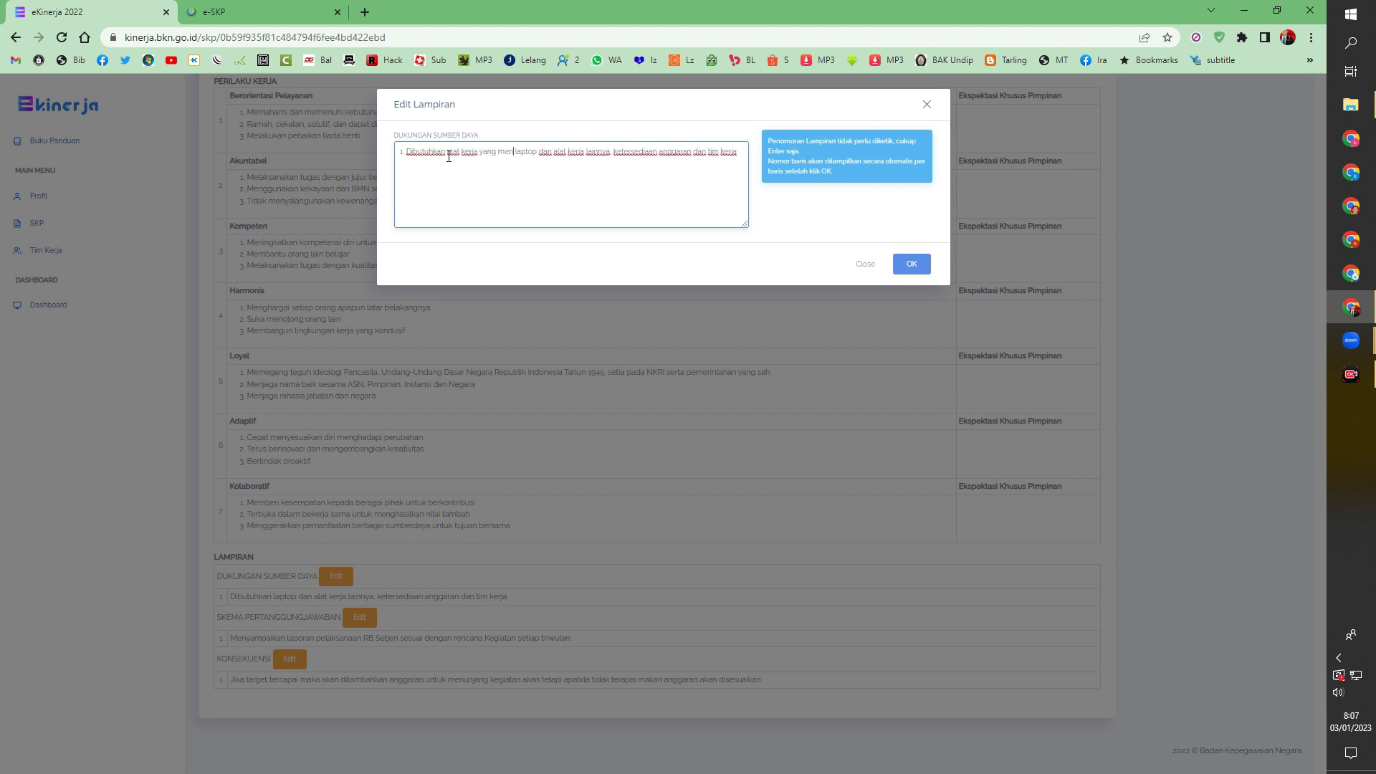
type("kung")
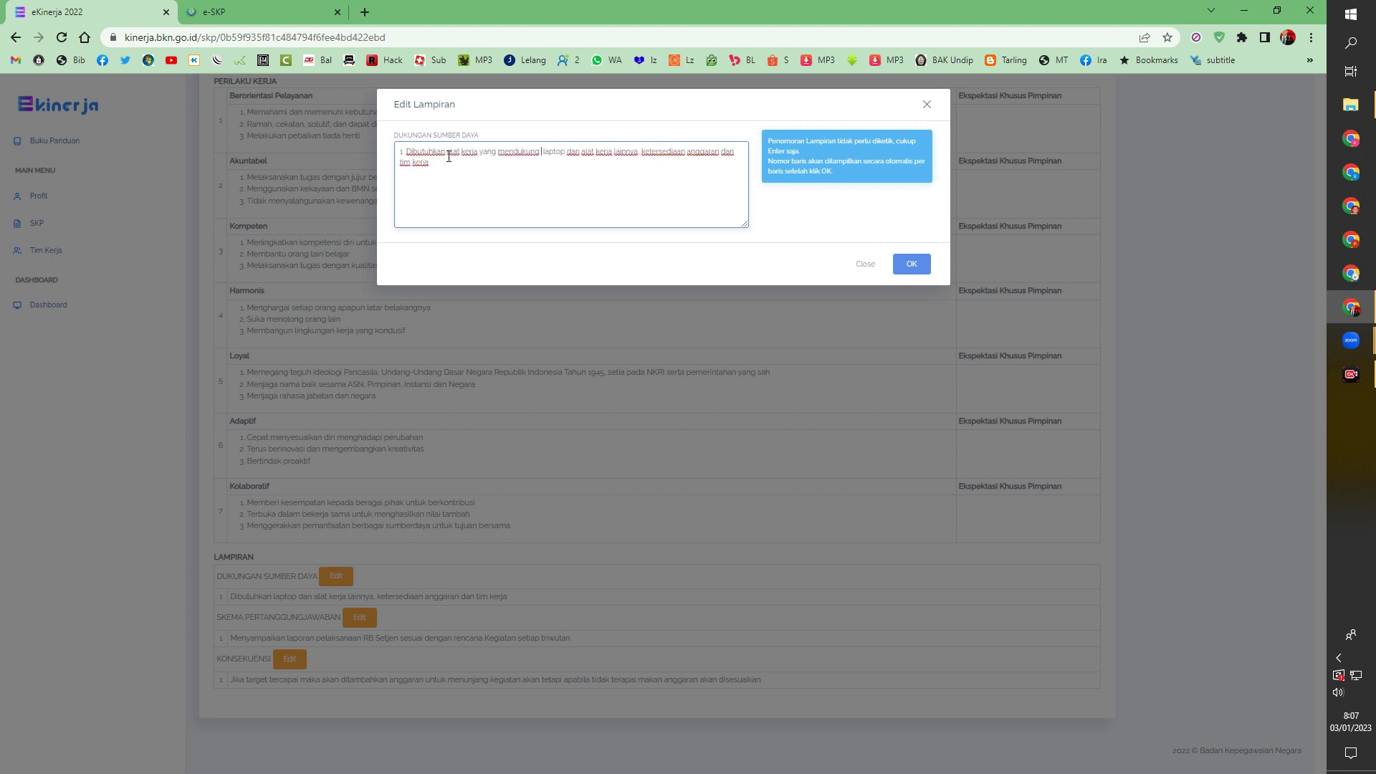
type(" seperti")
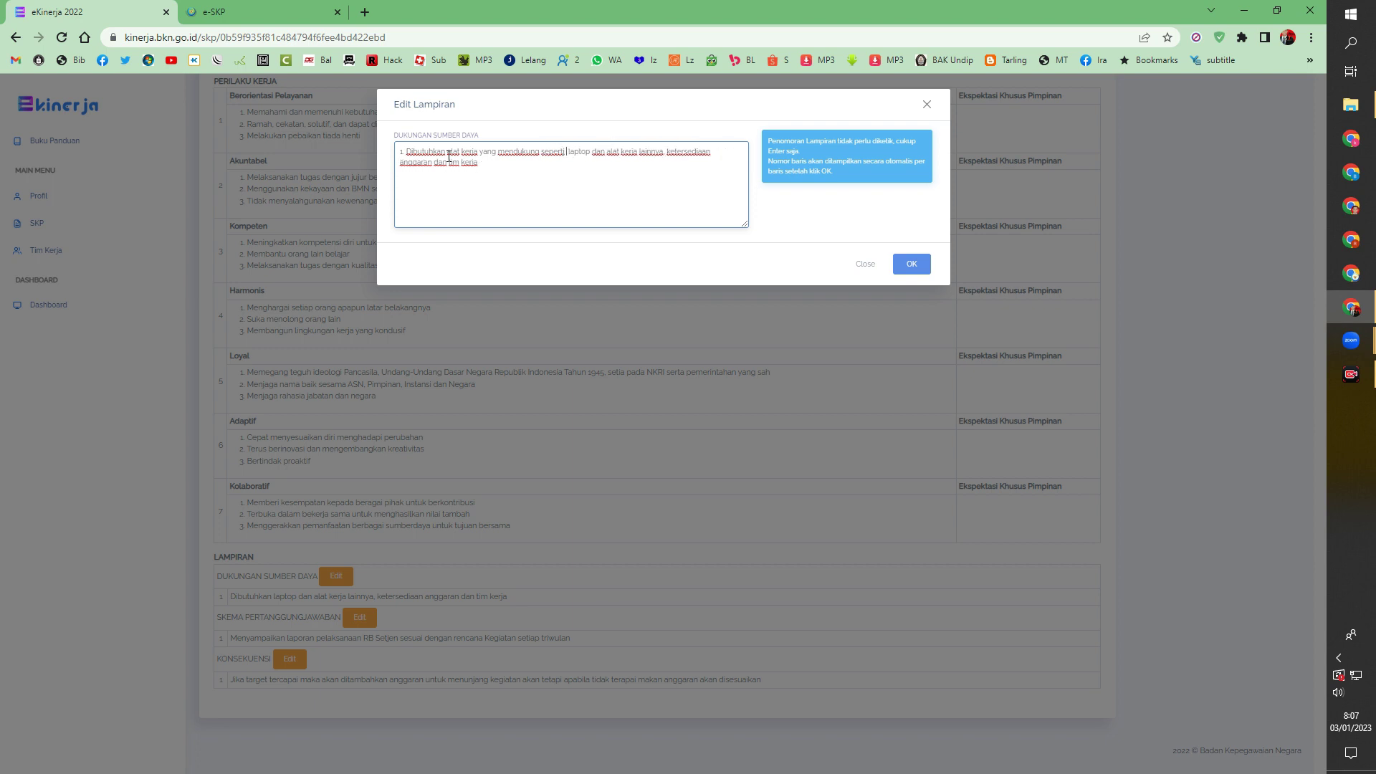
key("BackSpace")
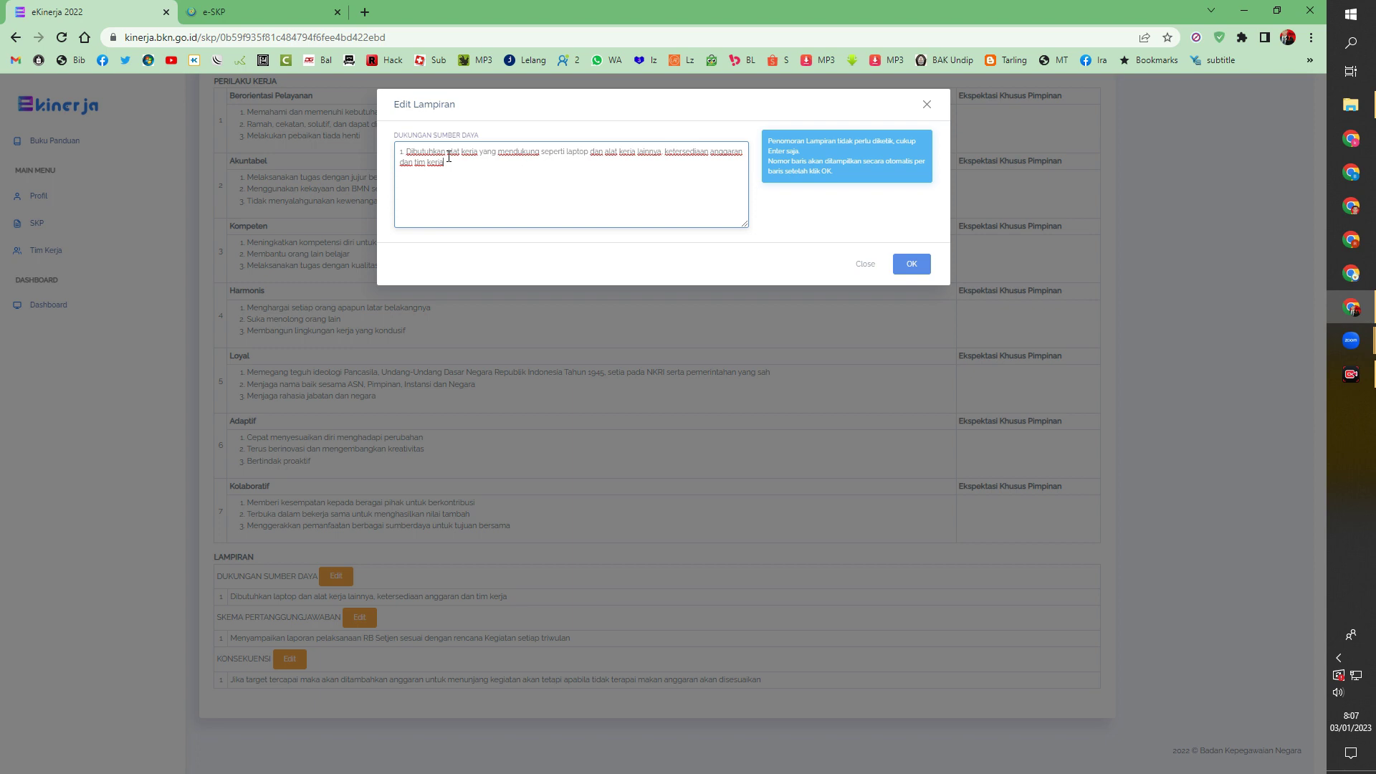
type("yang memada")
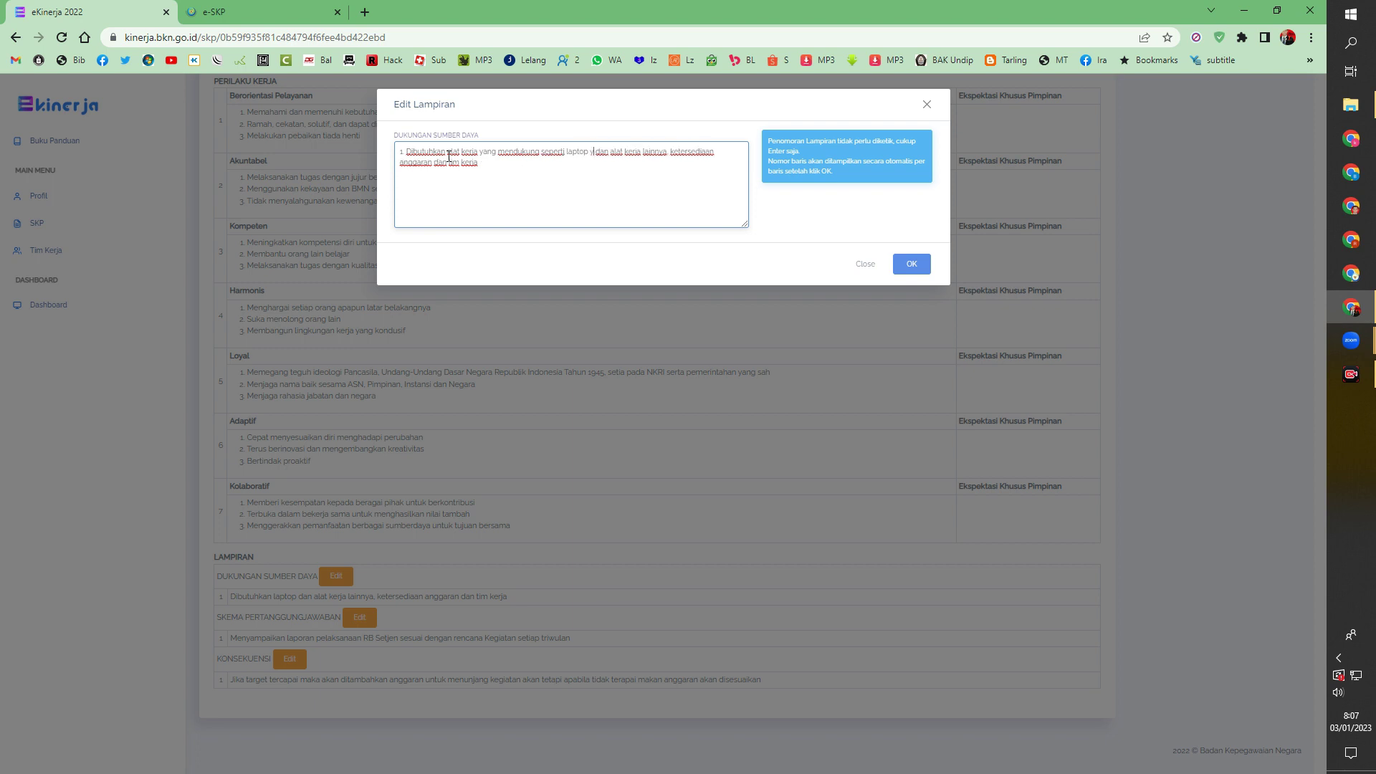
type("i")
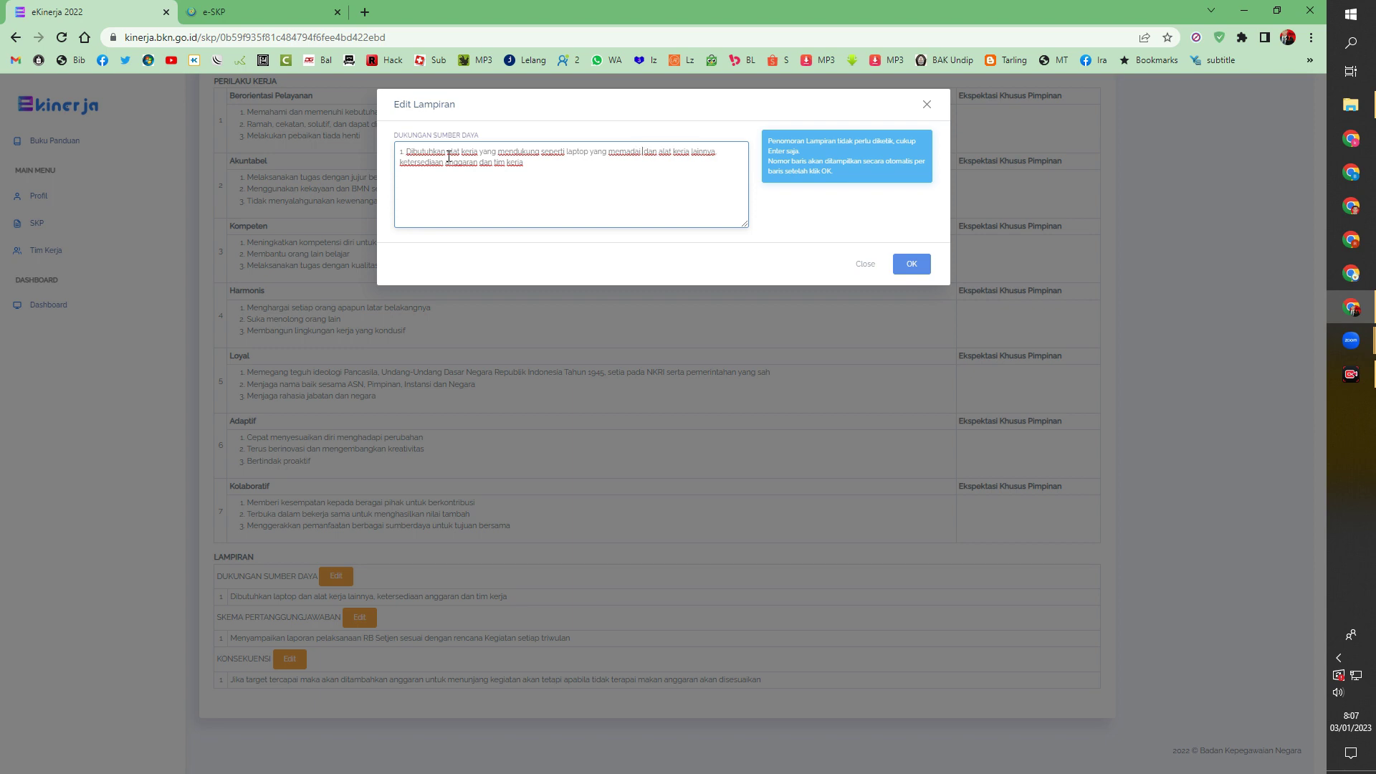
key("Return")
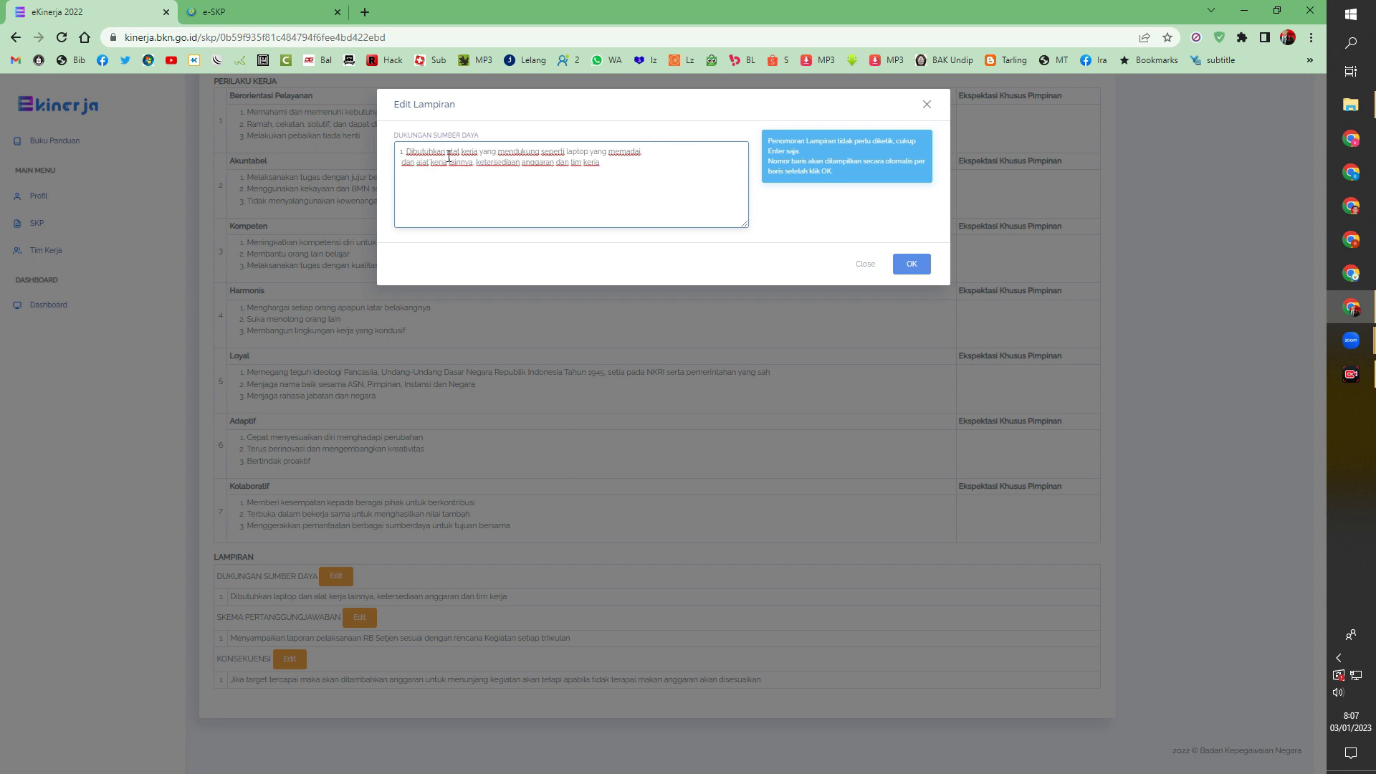
type("2. Anggaran")
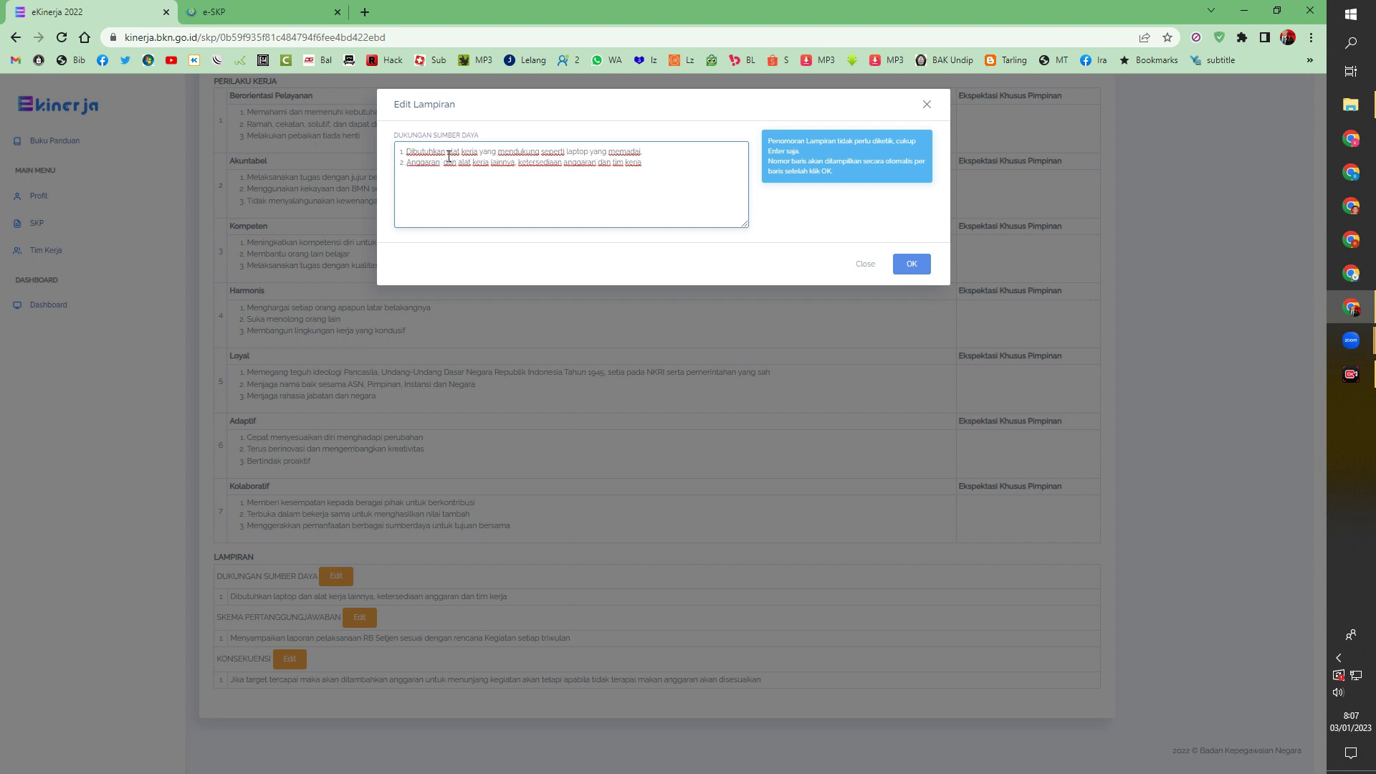
- Remove the manually entered numbers "1." and "2." from the start of both Dukungan Sumber Daya lines
left_click(408, 151)
key("BackSpace")
key("BackSpace")
key("BackSpace")
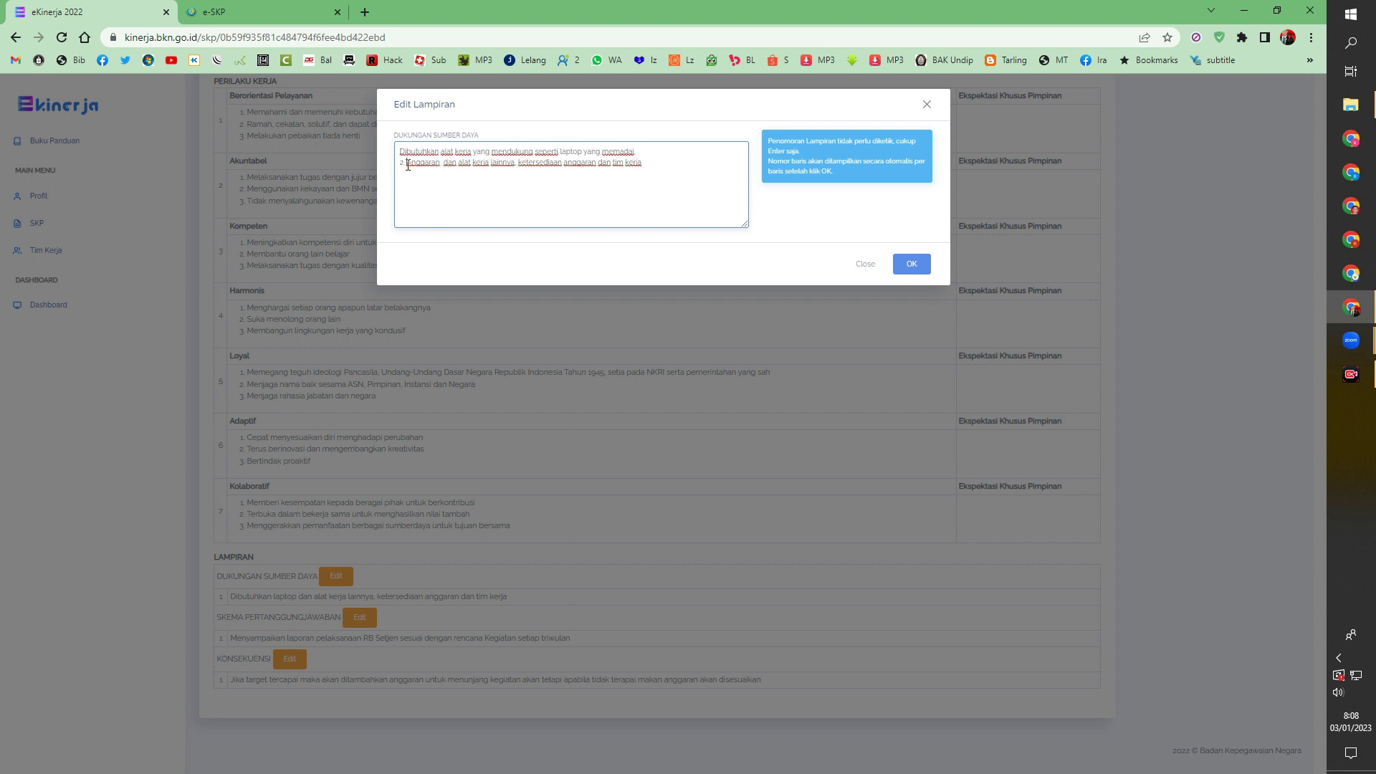
left_click(408, 163)
key("BackSpace")
key("BackSpace")
key("BackSpace")
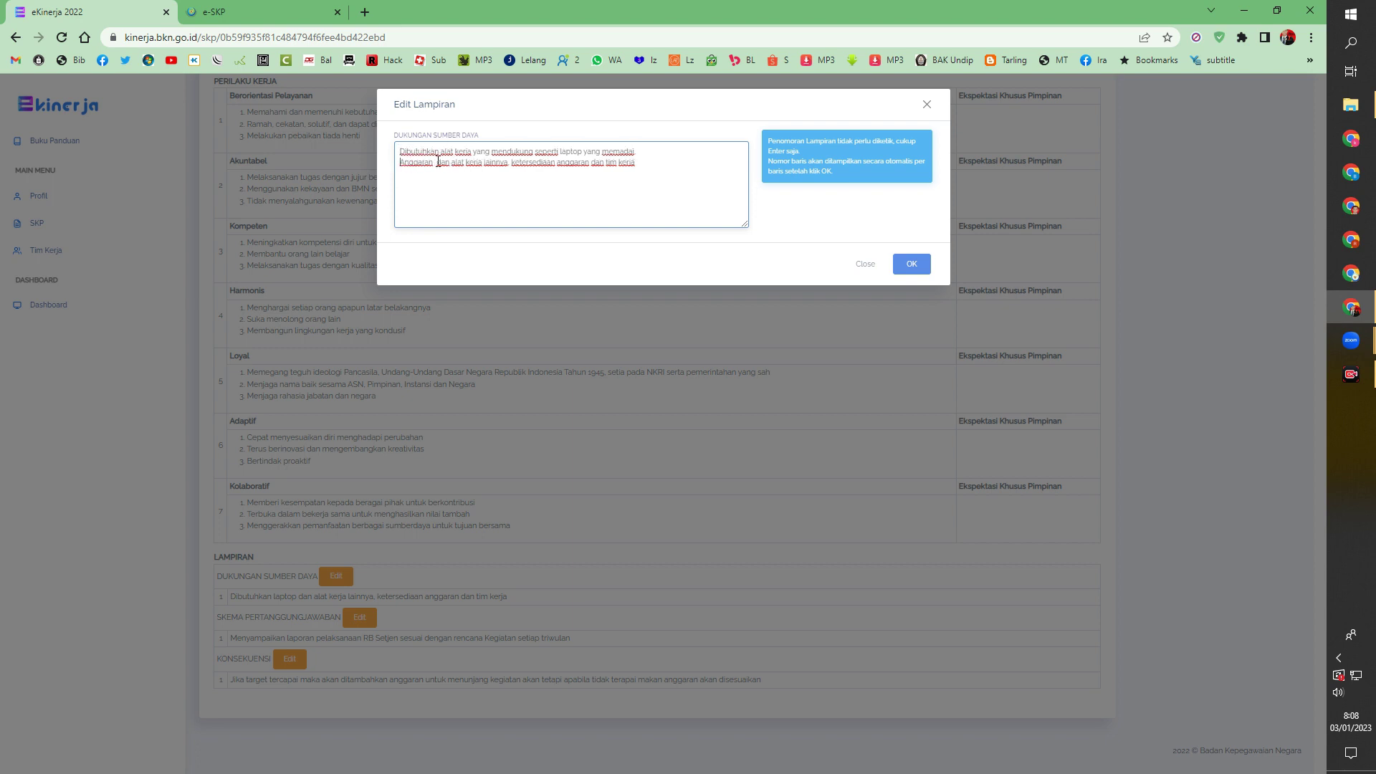
- Insert "yang mendukung" after "Anggaran" in the second Dukungan Sumber Daya line
left_click(438, 164)
type("yang menduk")
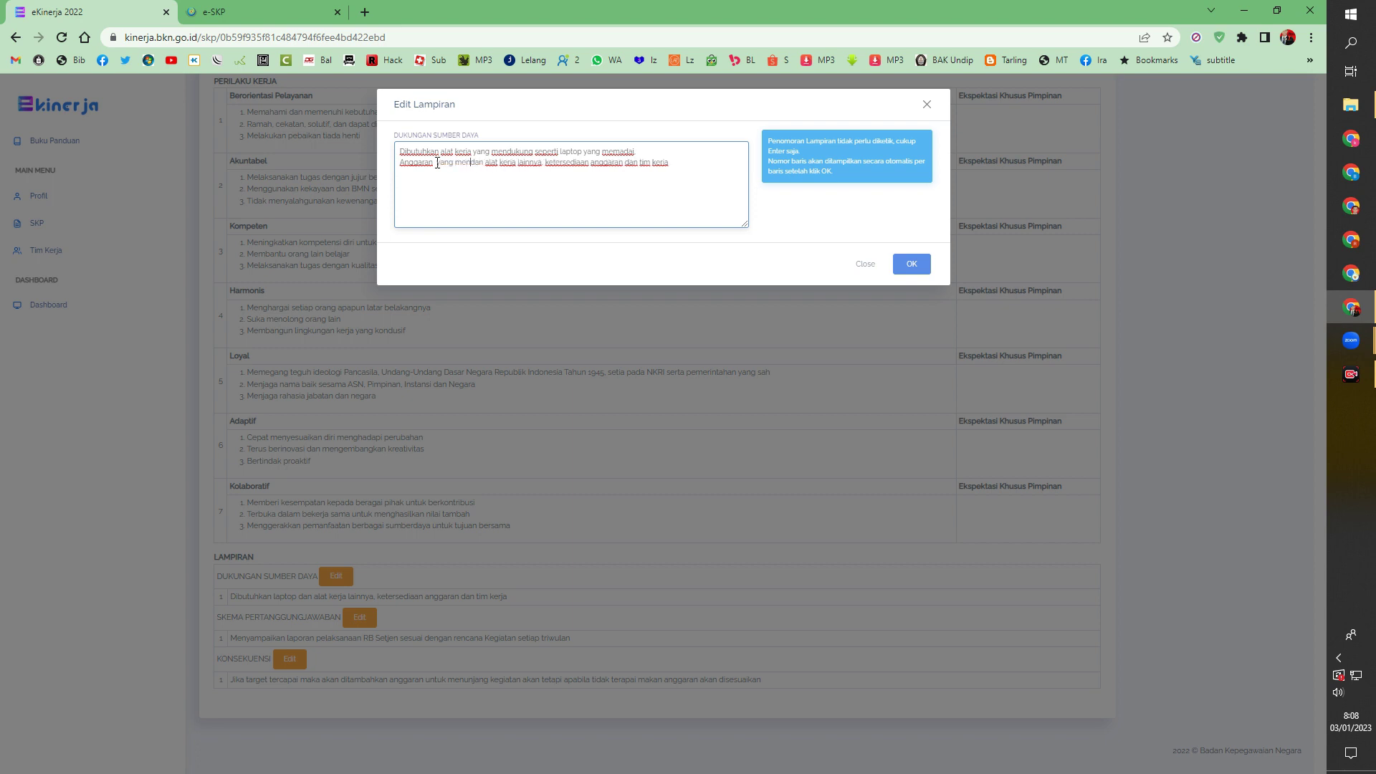
type("ung")
- Break the leftover text onto a third line and delete everything in it except "tim kerja"
key("Return")
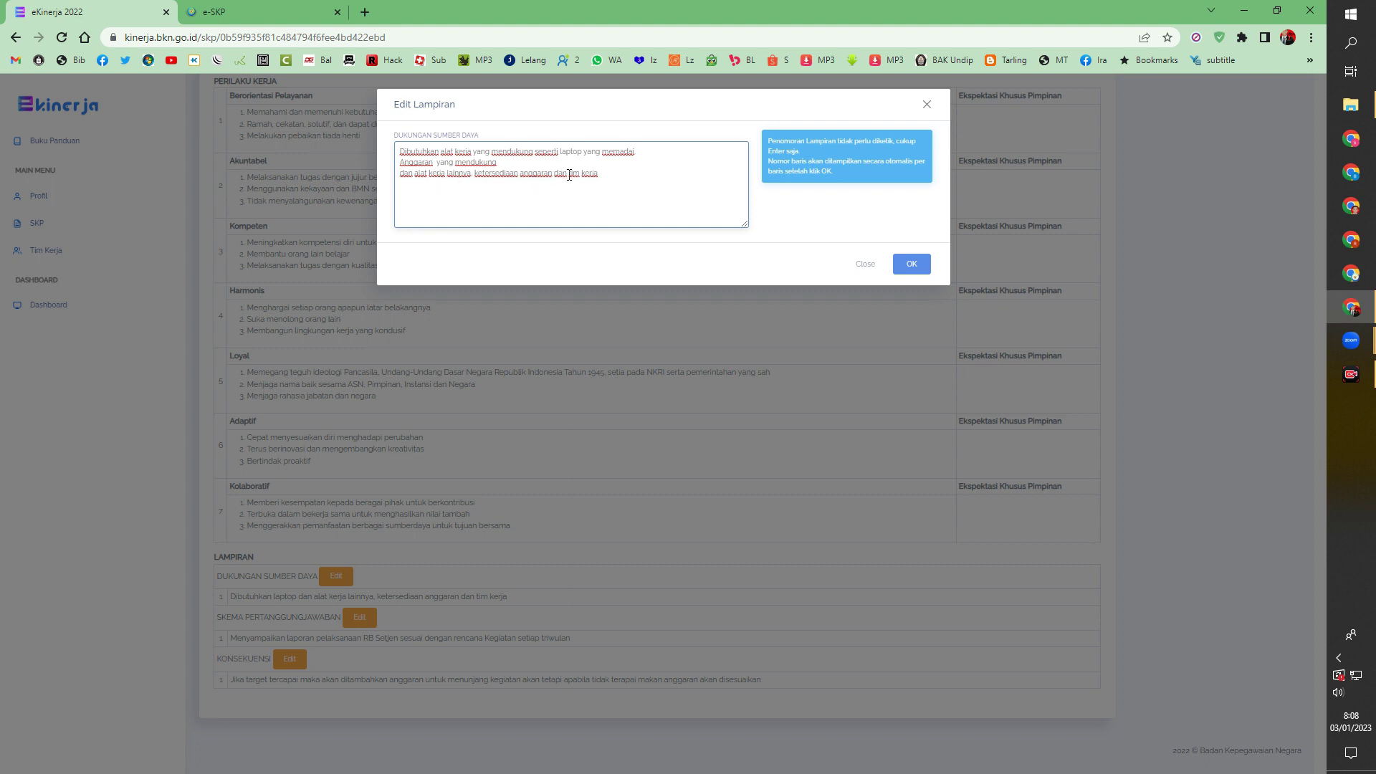
key("BackSpace")
key("BackSpace")
key("BackSpace")
key("BackSpace")
key("BackSpace")
key("BackSpace")
key("BackSpace")
key("BackSpace")
key("BackSpace")
key("BackSpace")
key("BackSpace")
key("BackSpace")
key("BackSpace")
key("BackSpace")
key("BackSpace")
key("BackSpace")
key("BackSpace")
key("BackSpace")
key("BackSpace")
key("BackSpace")
key("Delete")
key("Delete")
key("Delete")
key("Delete")
key("Delete")
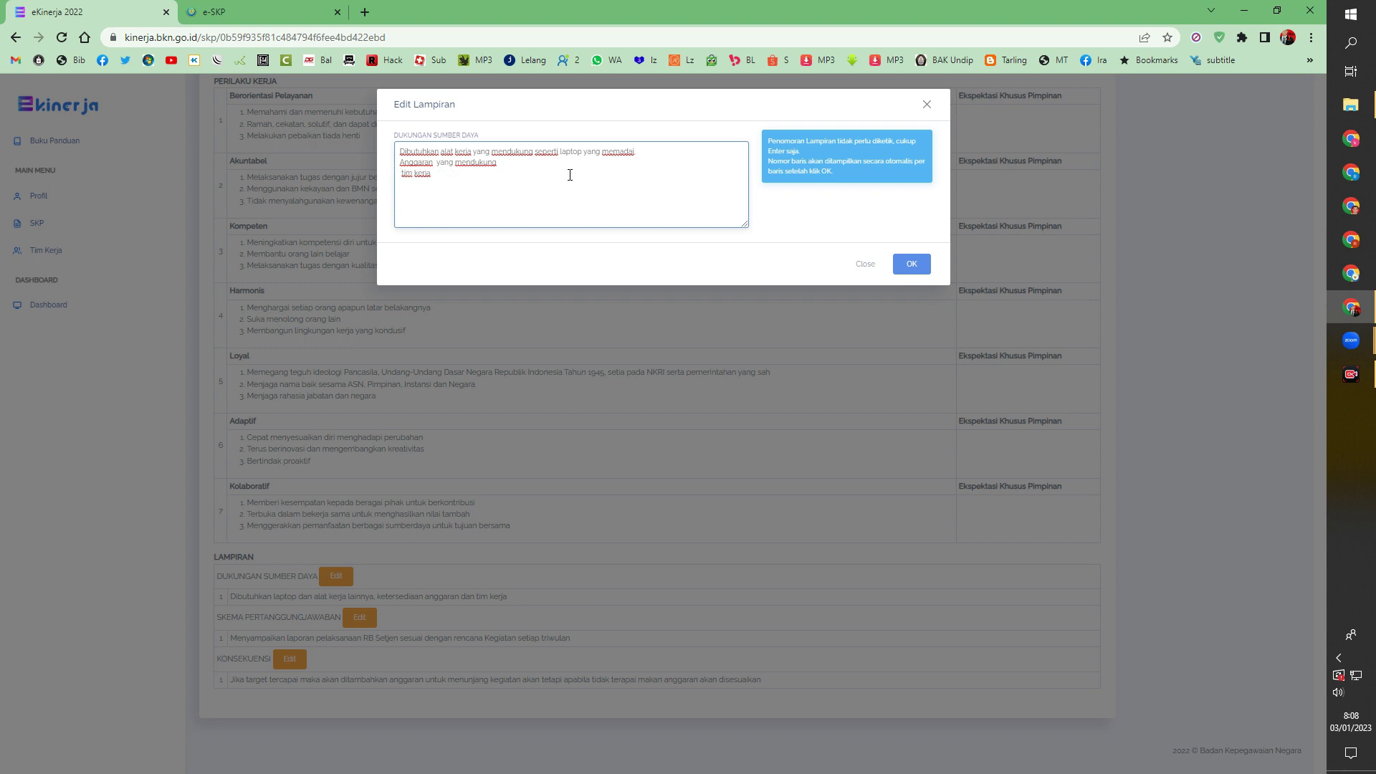
- Complete the third line as "Sumber daya manusia atau tim kerja yang cukup" and save the Dukungan Sumber Daya entries
type("Sumber daya manusia atau  tim kerja yang")
type("cukup")
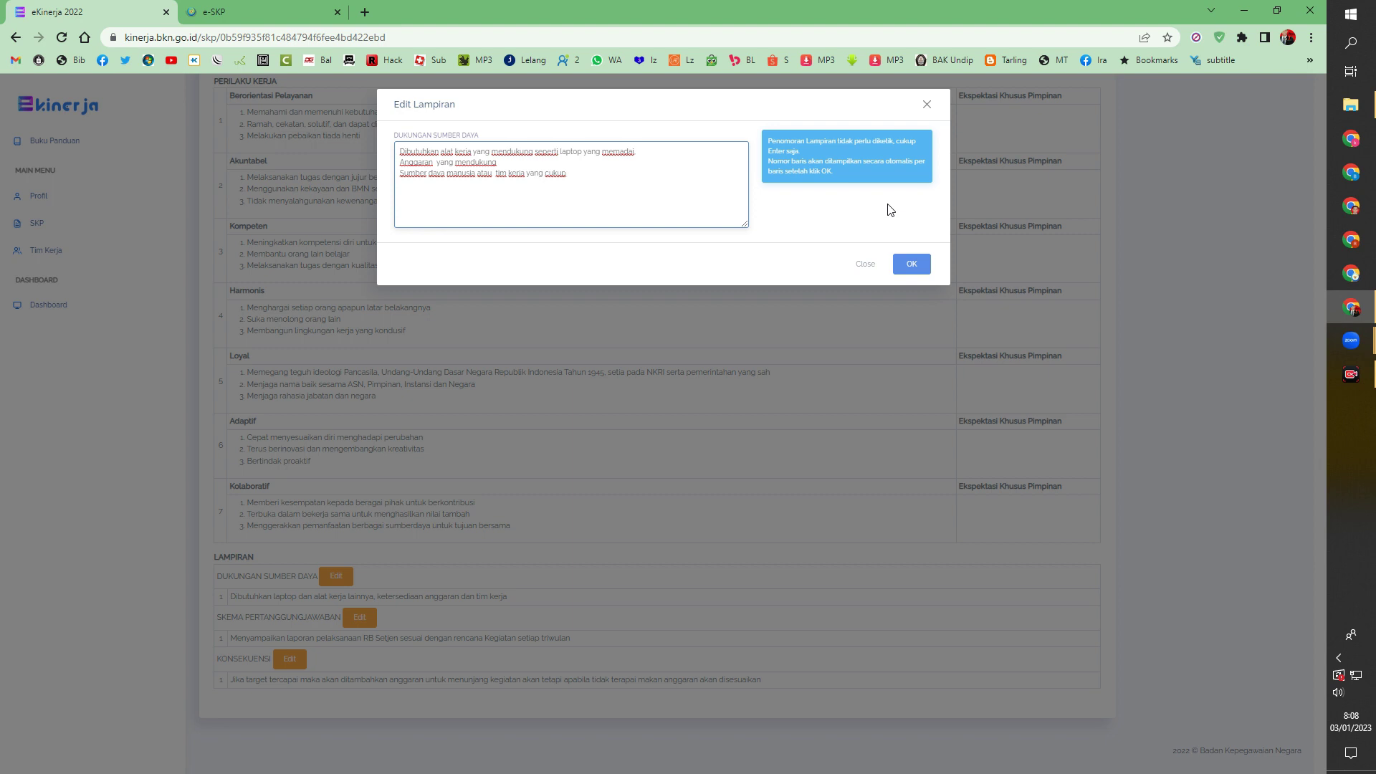
left_click(912, 267)
- Insert "Menyampaikan hsil pekerjaan ke atasan" as a separate first line in Skema Pertanggungjawaban, above the existing entry, and save it
scroll(443, 504, "down", 1)
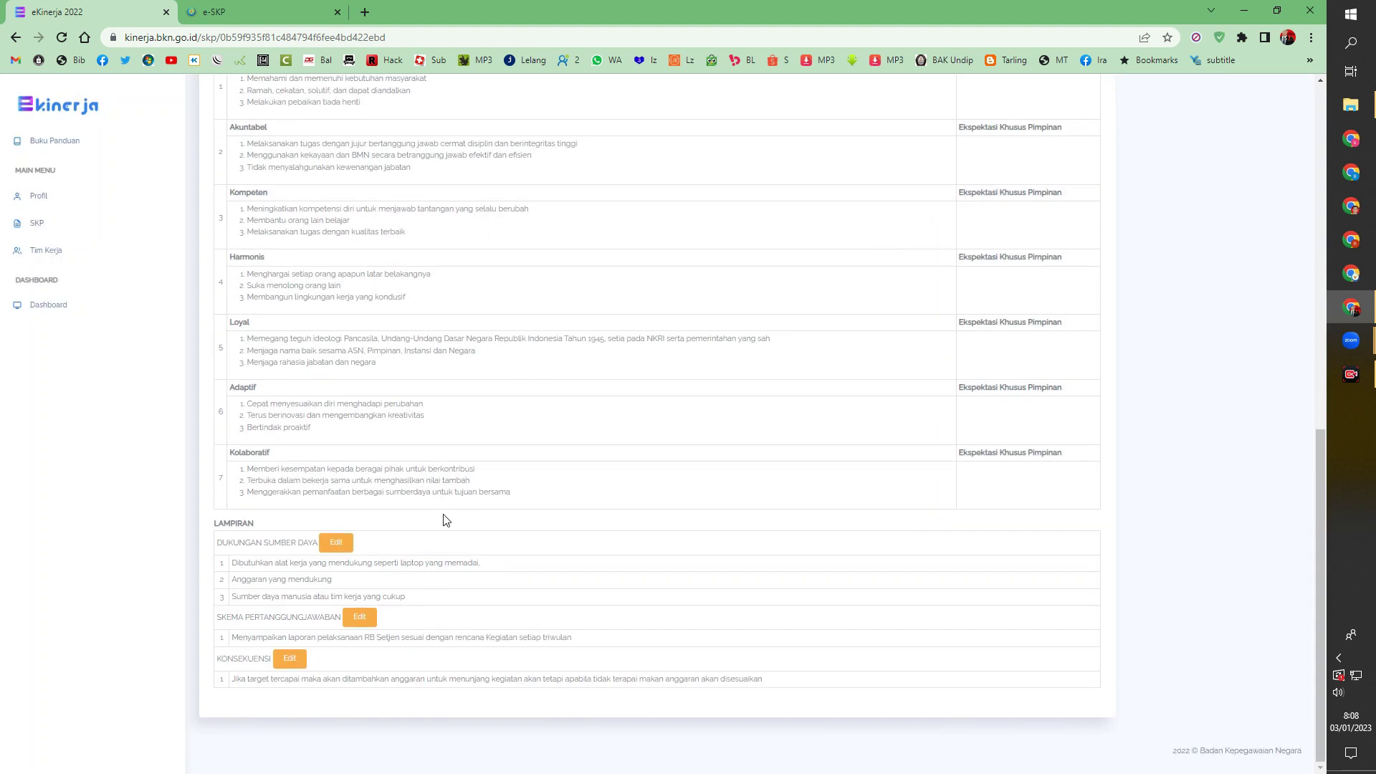
left_click(359, 618)
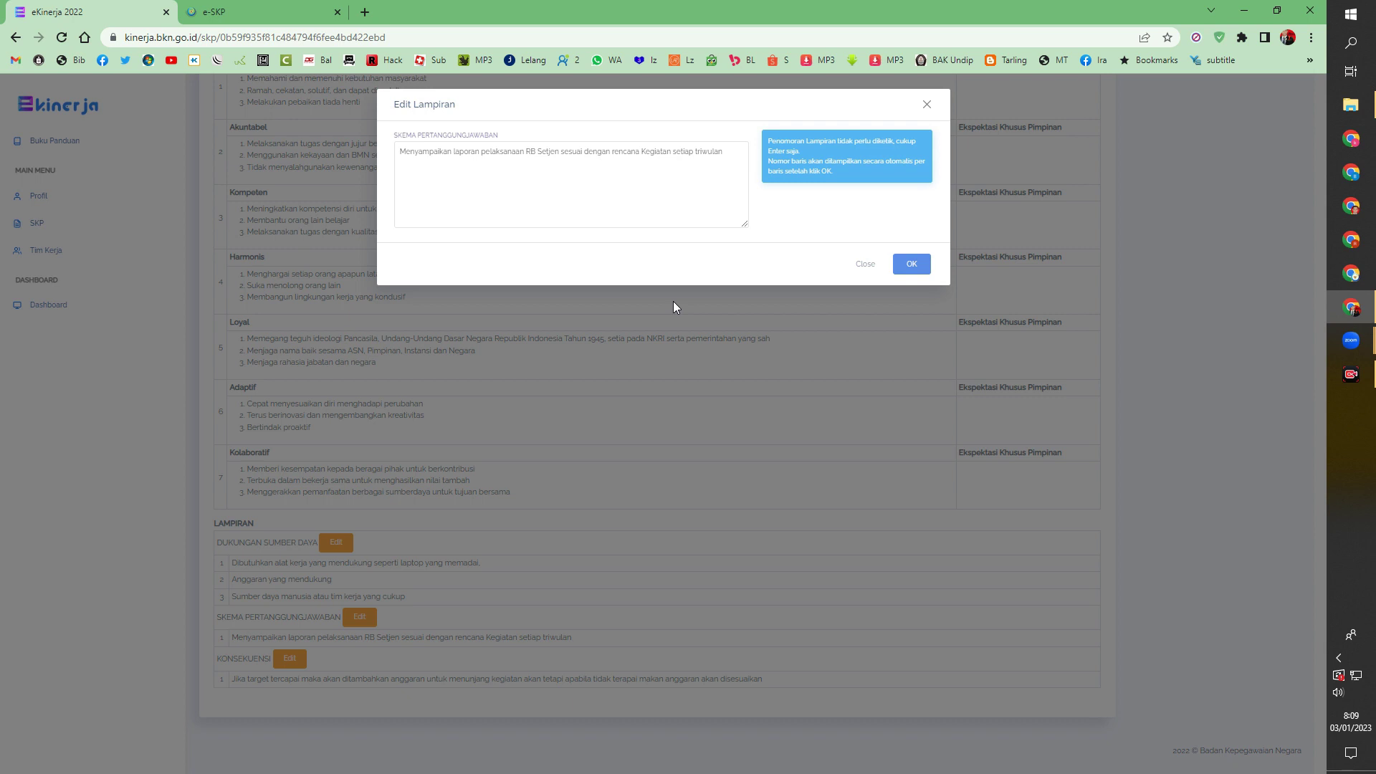
left_click(402, 155)
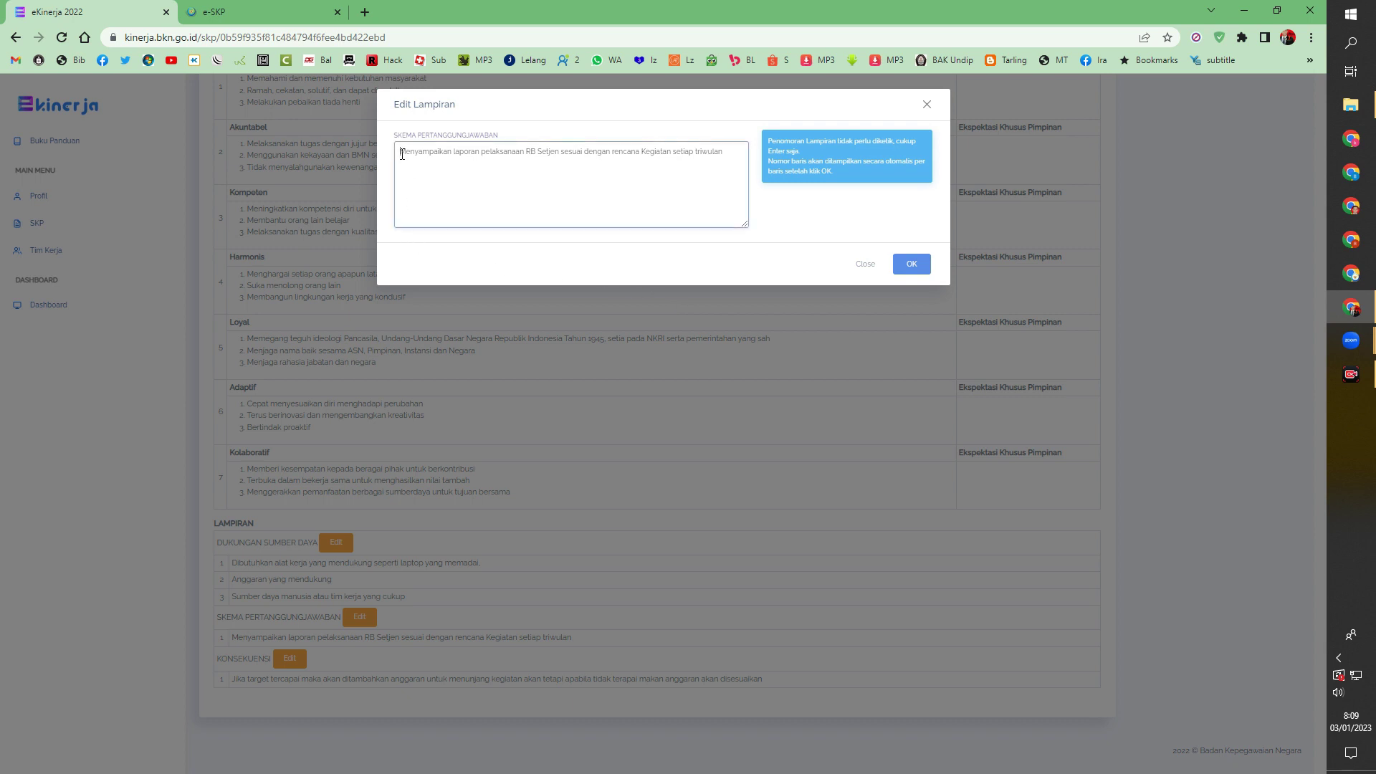
type("Menyampaik")
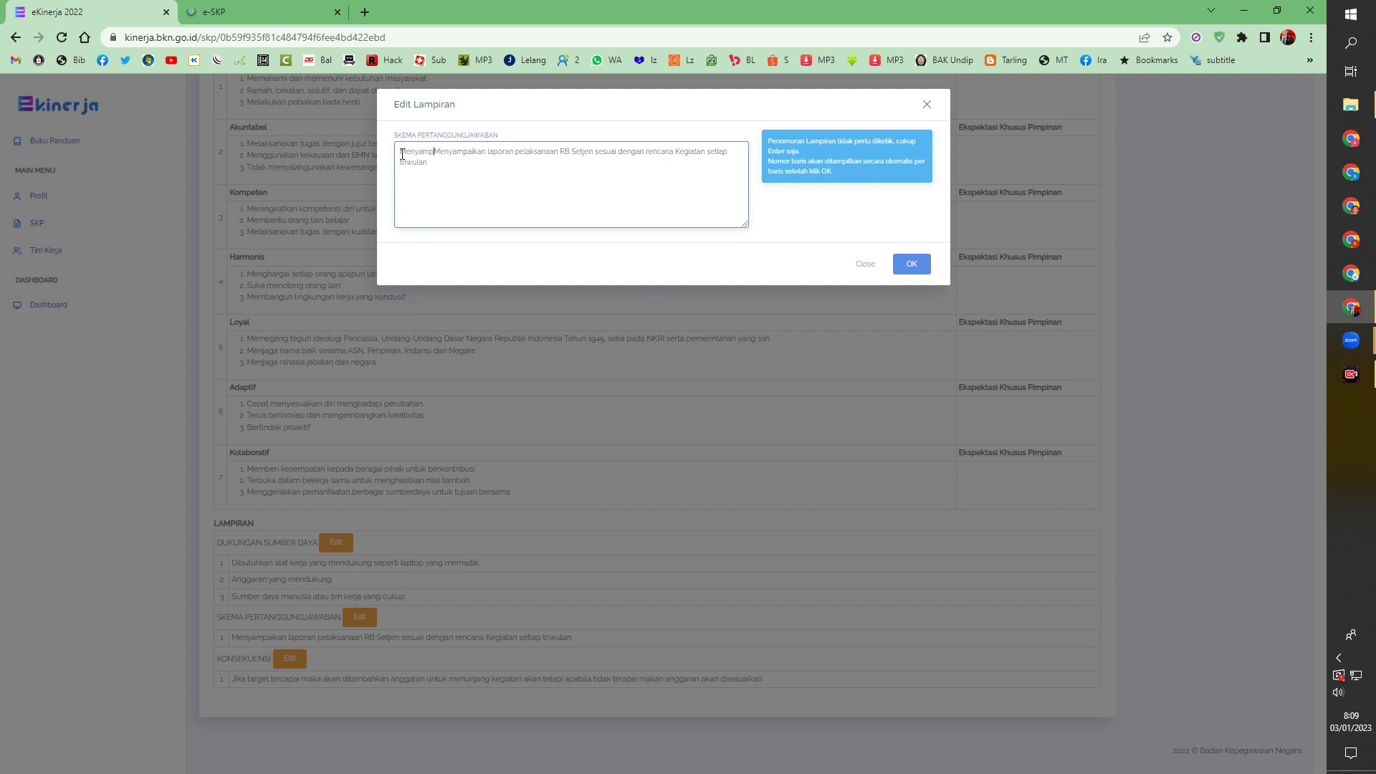
type("an ")
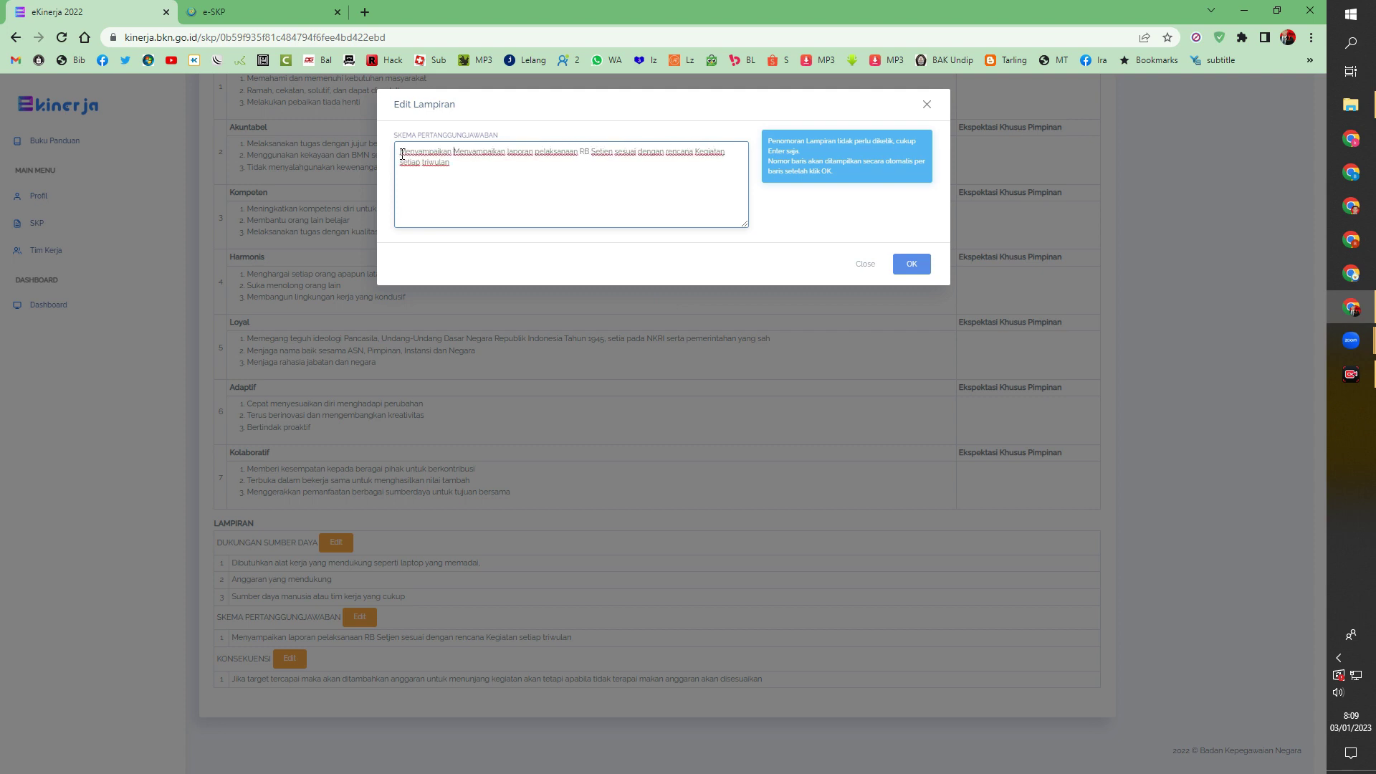
type("hsil peke")
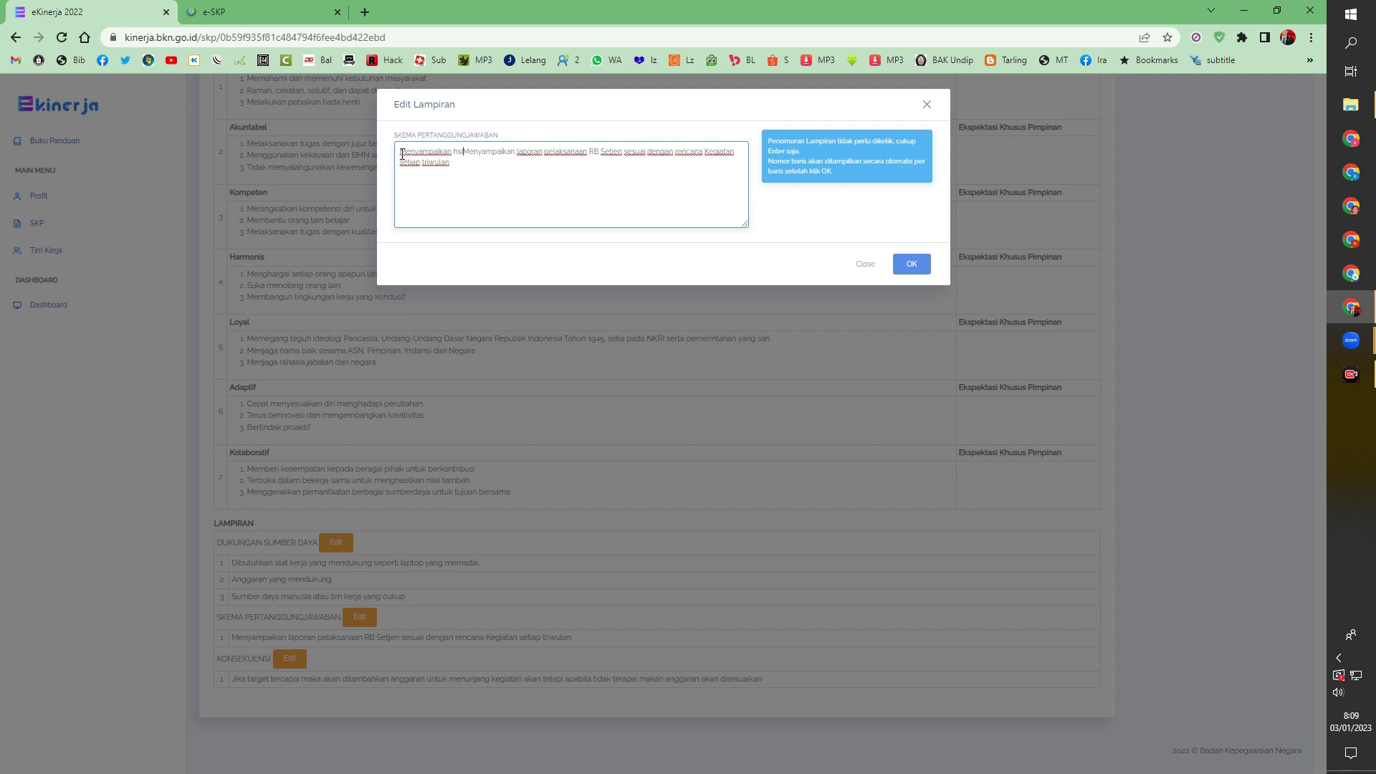
type("rjaan ke a")
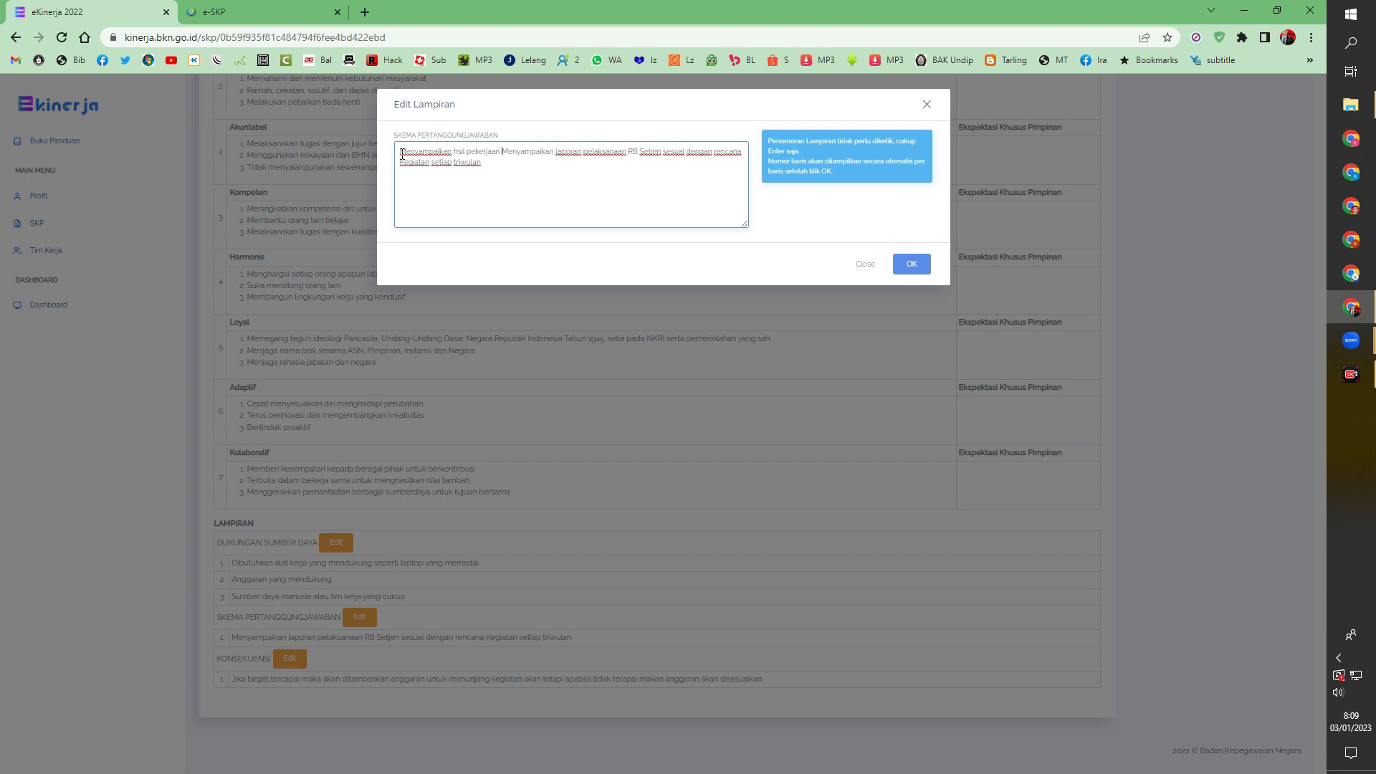
type("tasan")
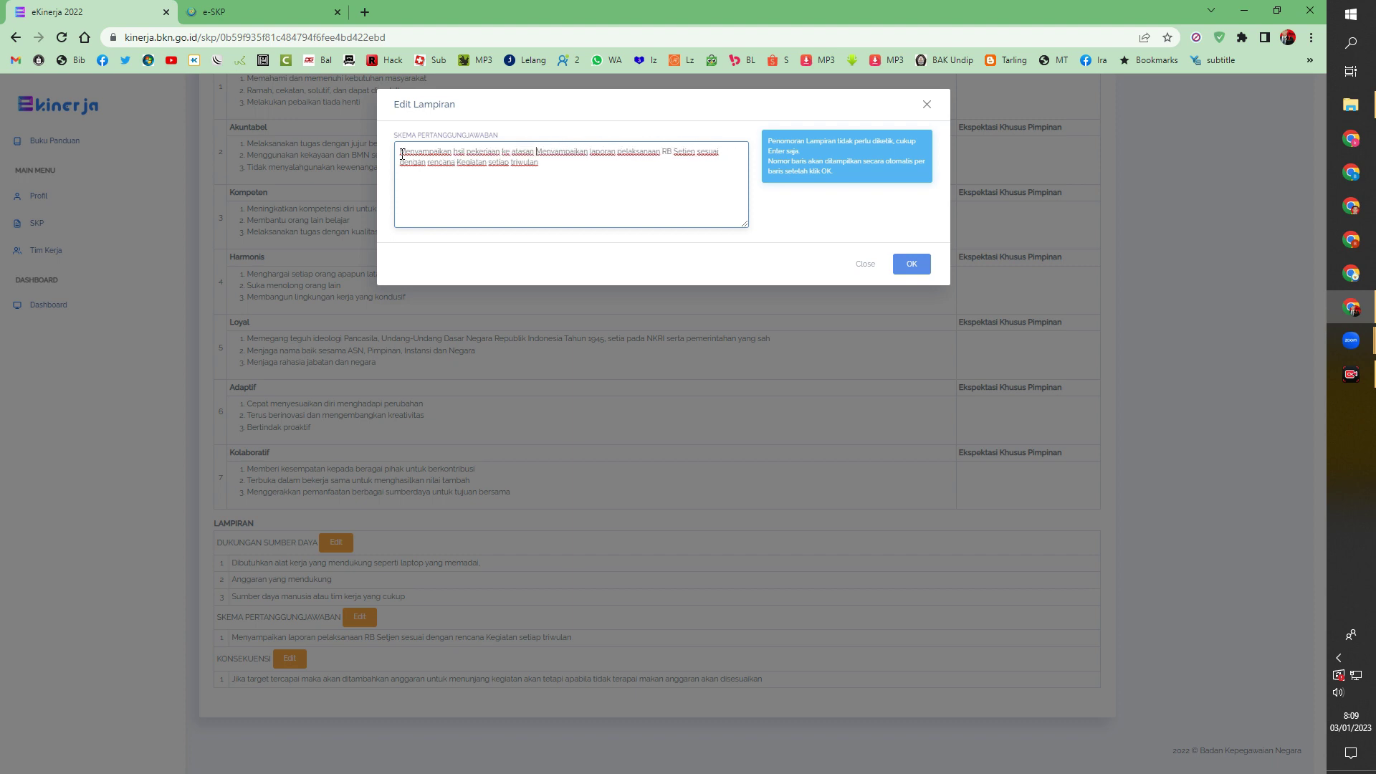
key("BackSpace")
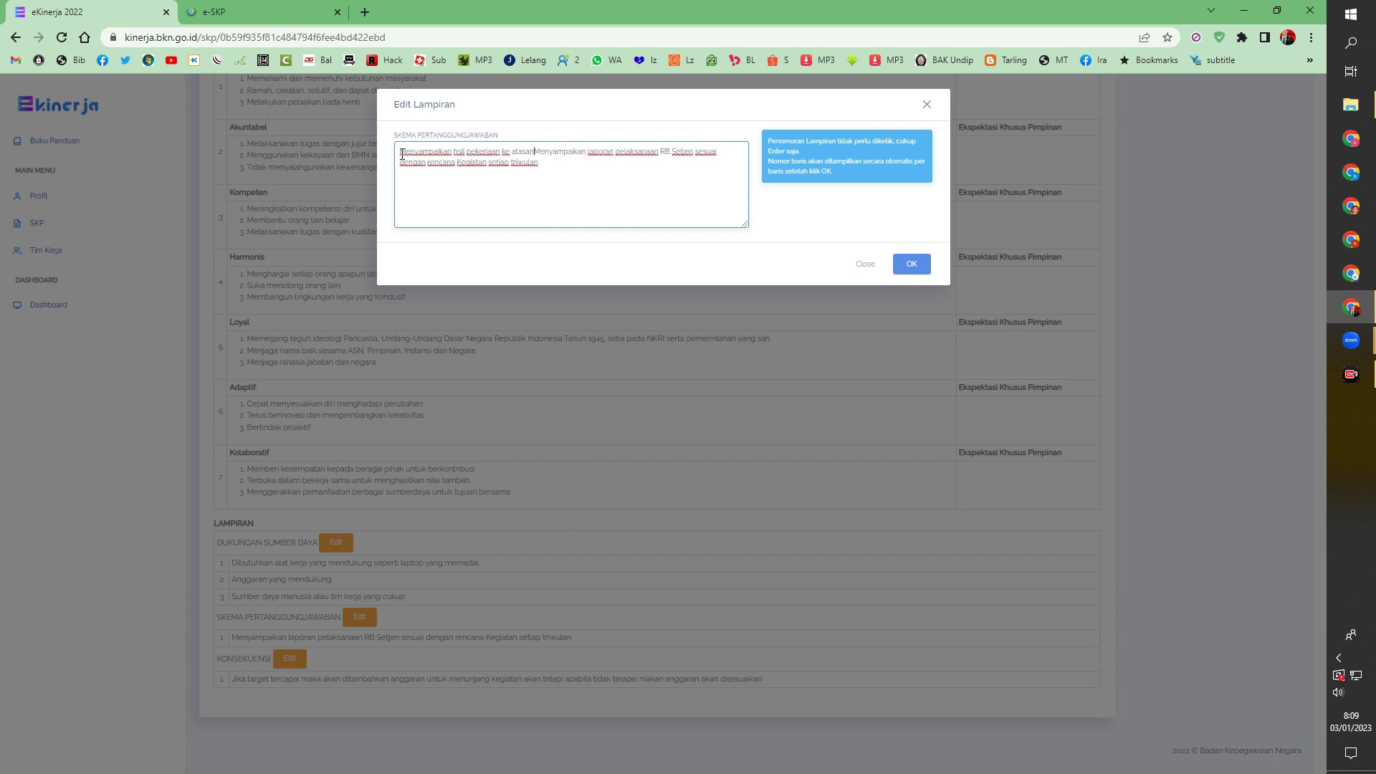
key("Return")
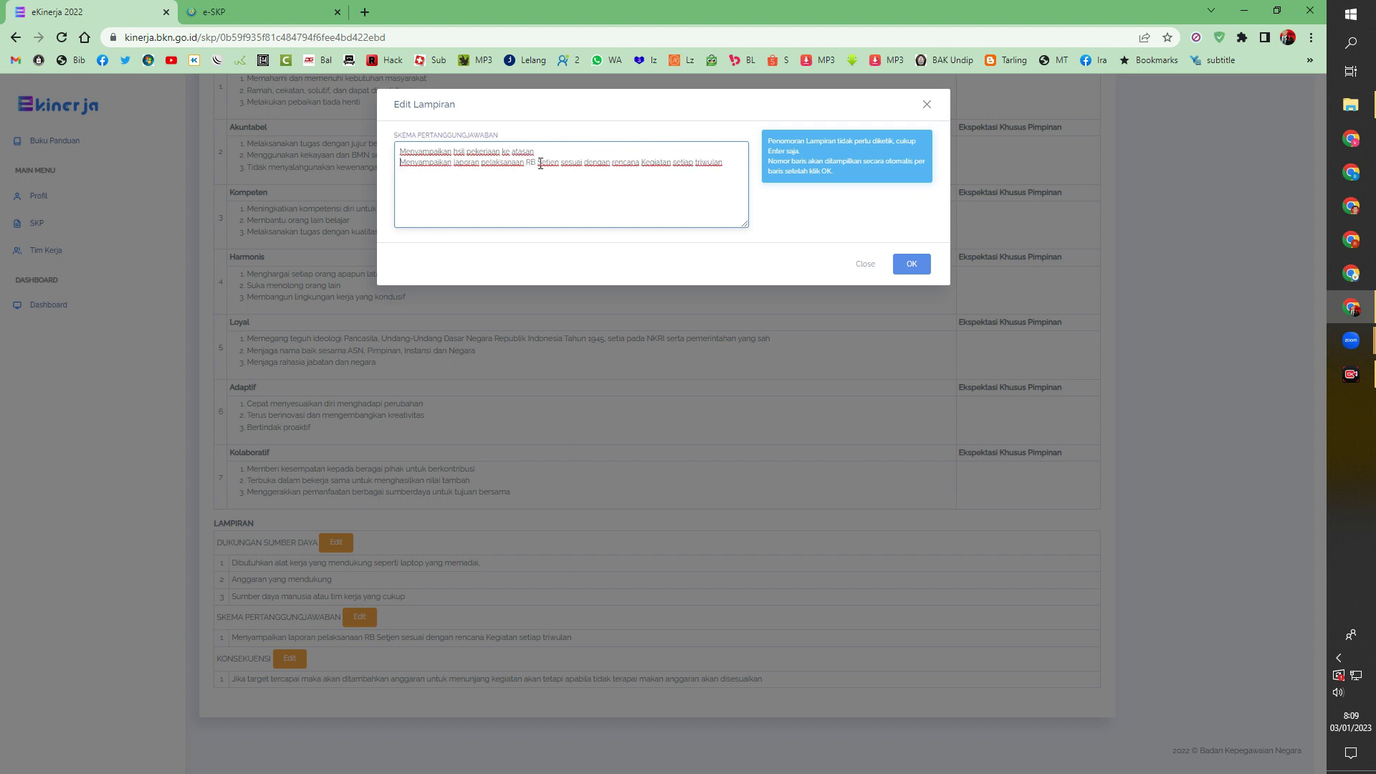
left_click(912, 265)
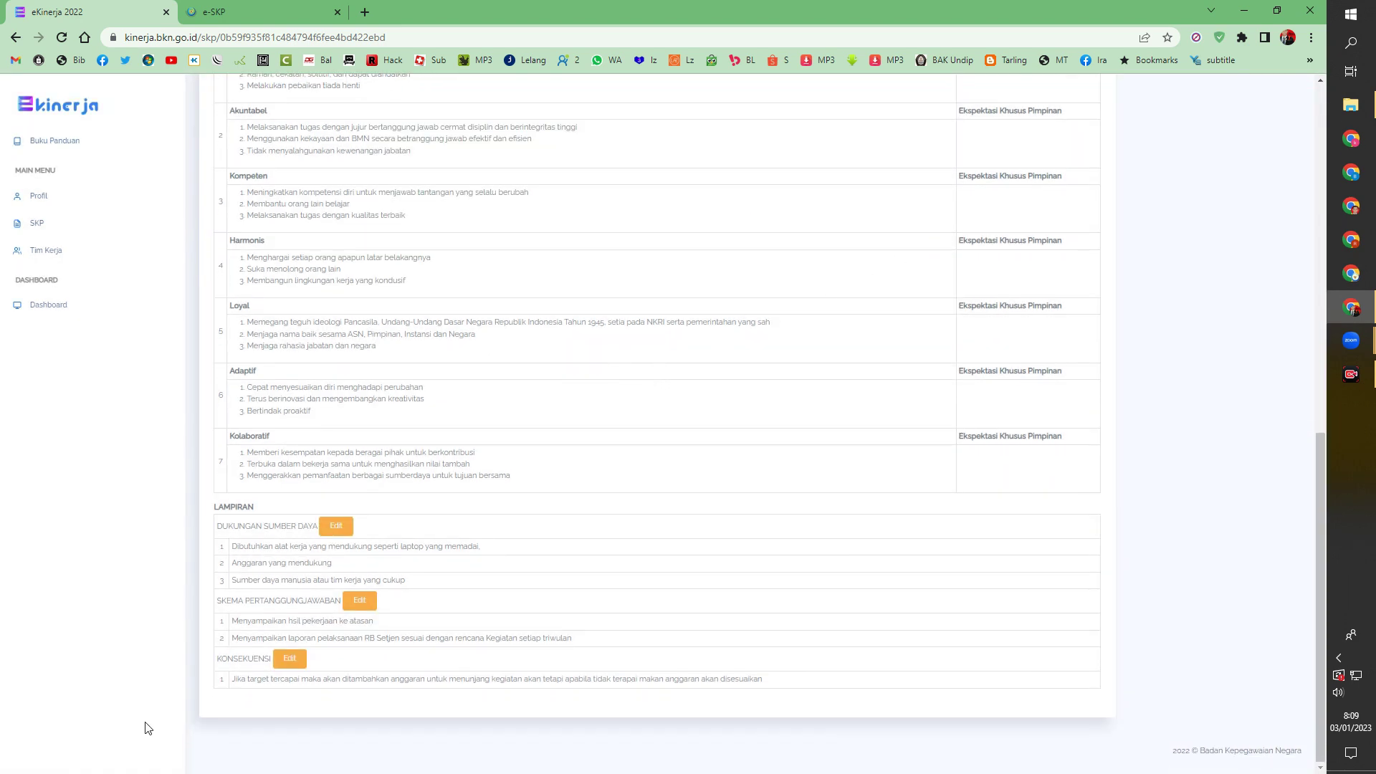
- Insert "Kunjungan kerja ke unit kerja yang memiliki kinerja Baik" as a separate first line in Konsekuensi, above the existing entry
left_click(287, 666)
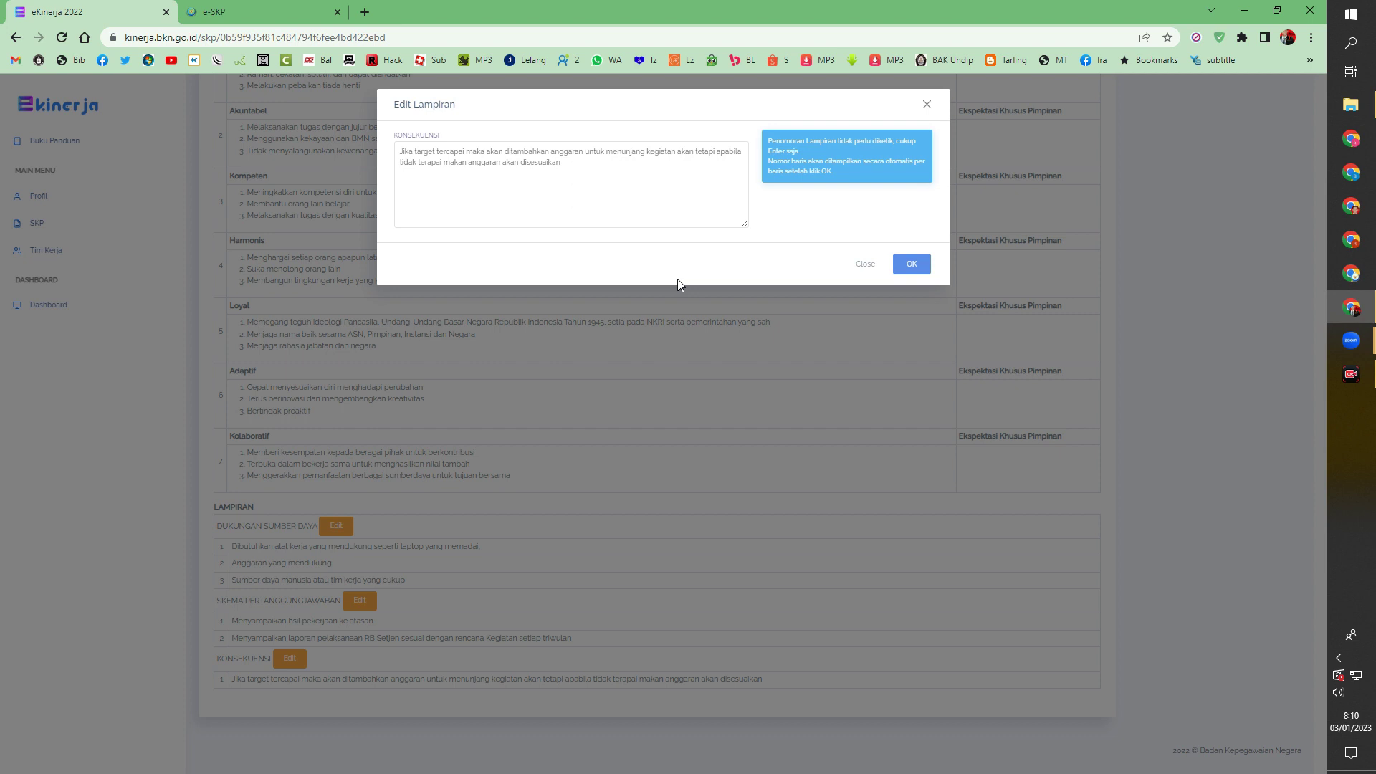
left_click(403, 150)
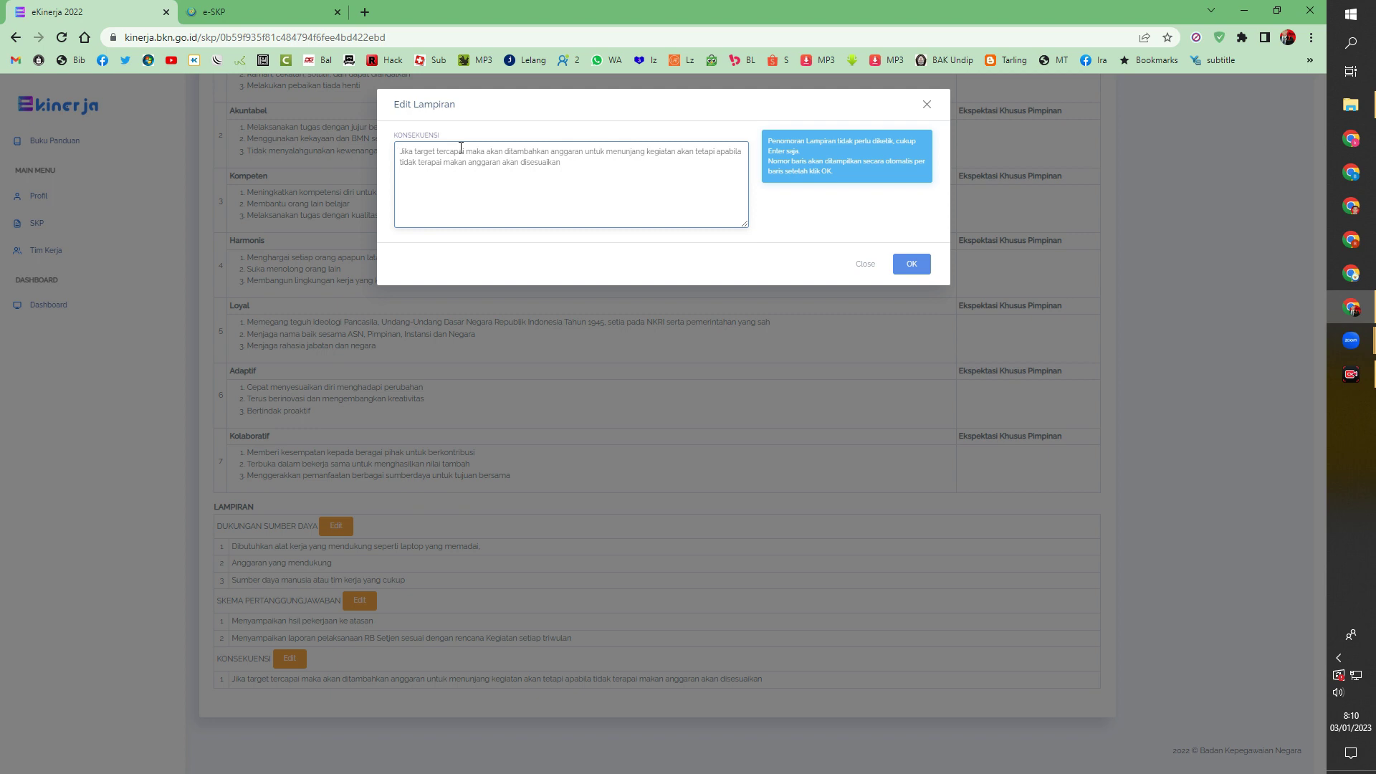
type("Kunjungan ")
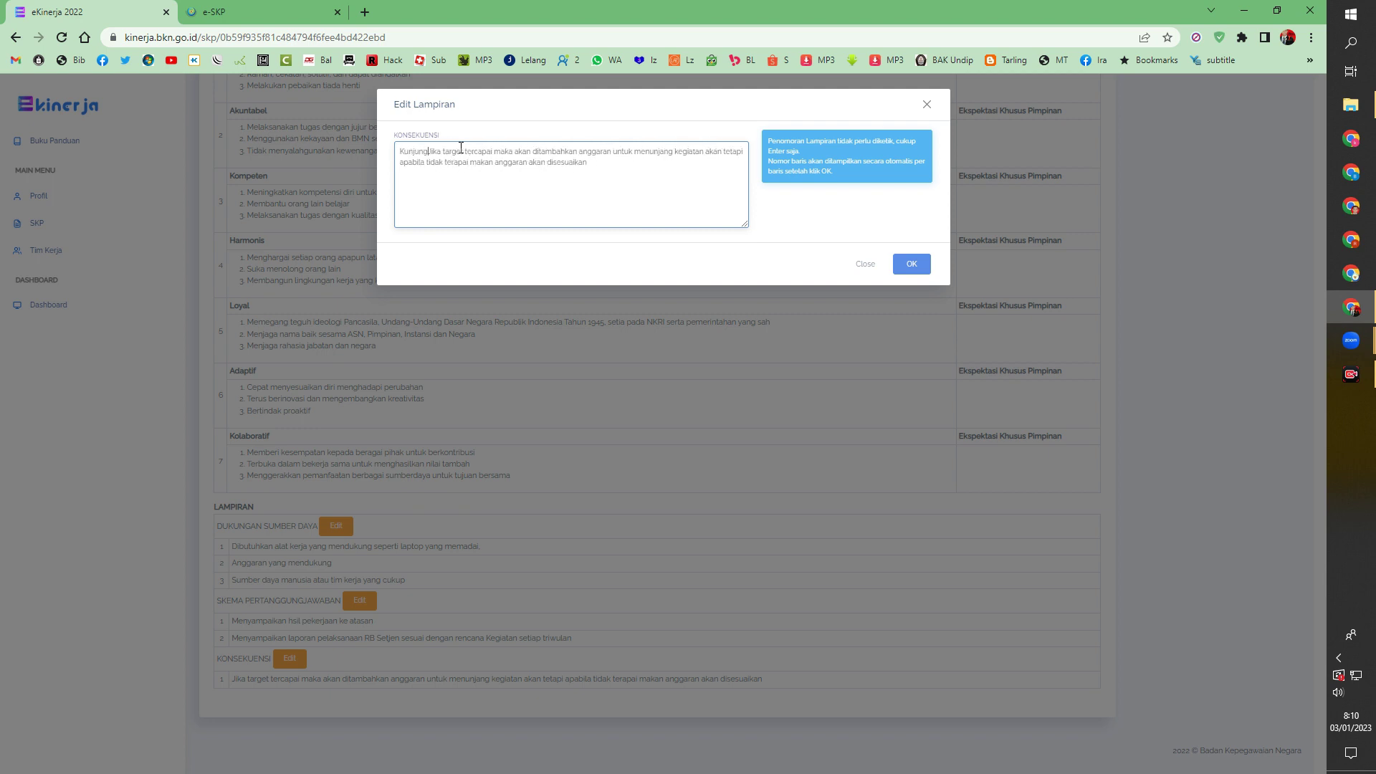
type("kerja ke un")
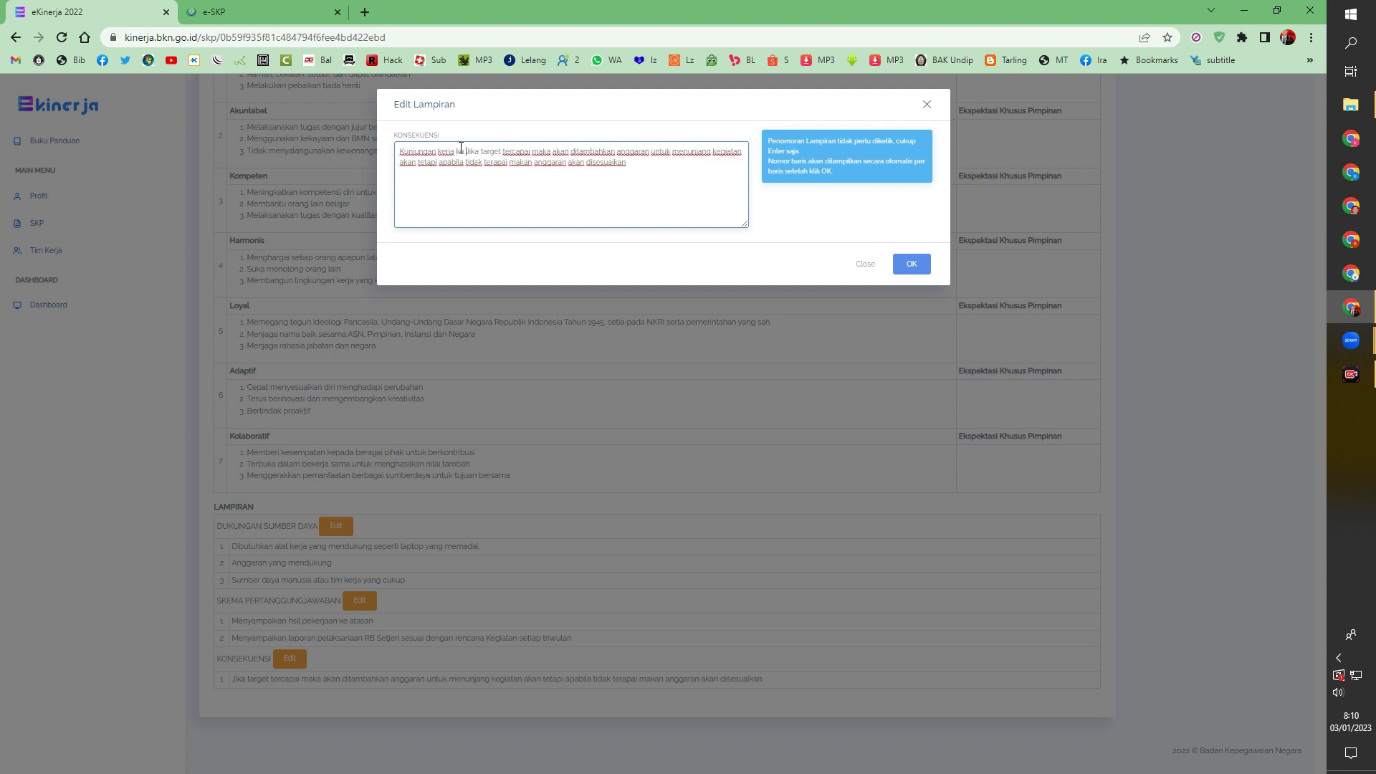
type("it ")
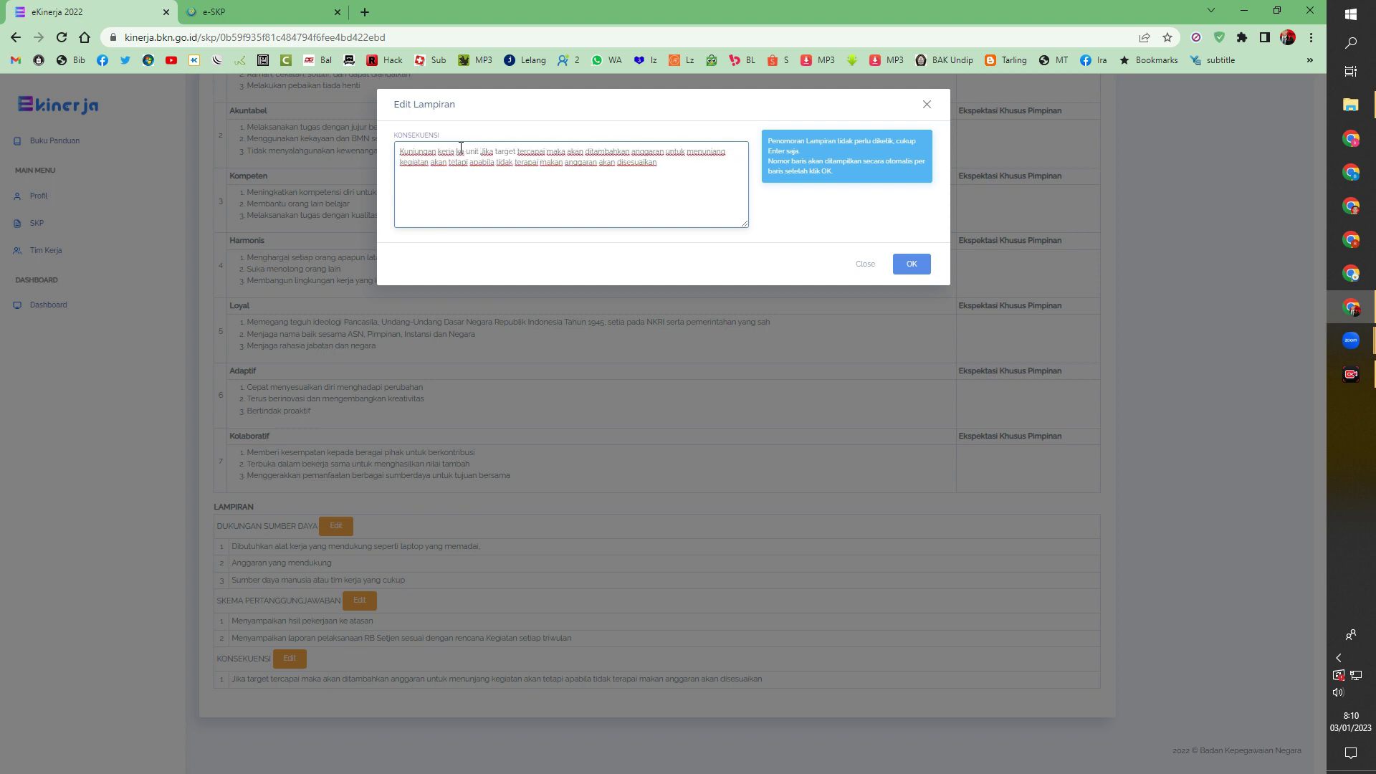
type("kerja yang ")
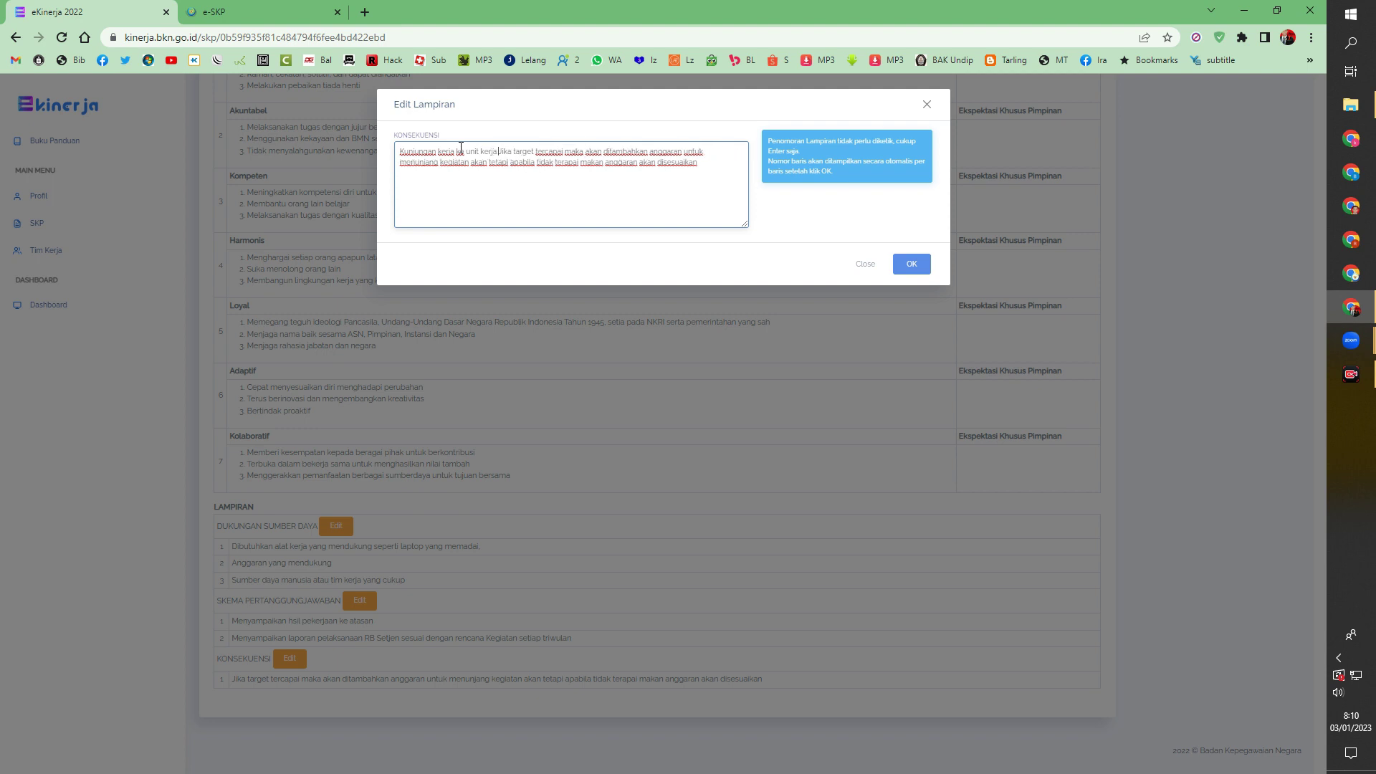
type("memiliki kine")
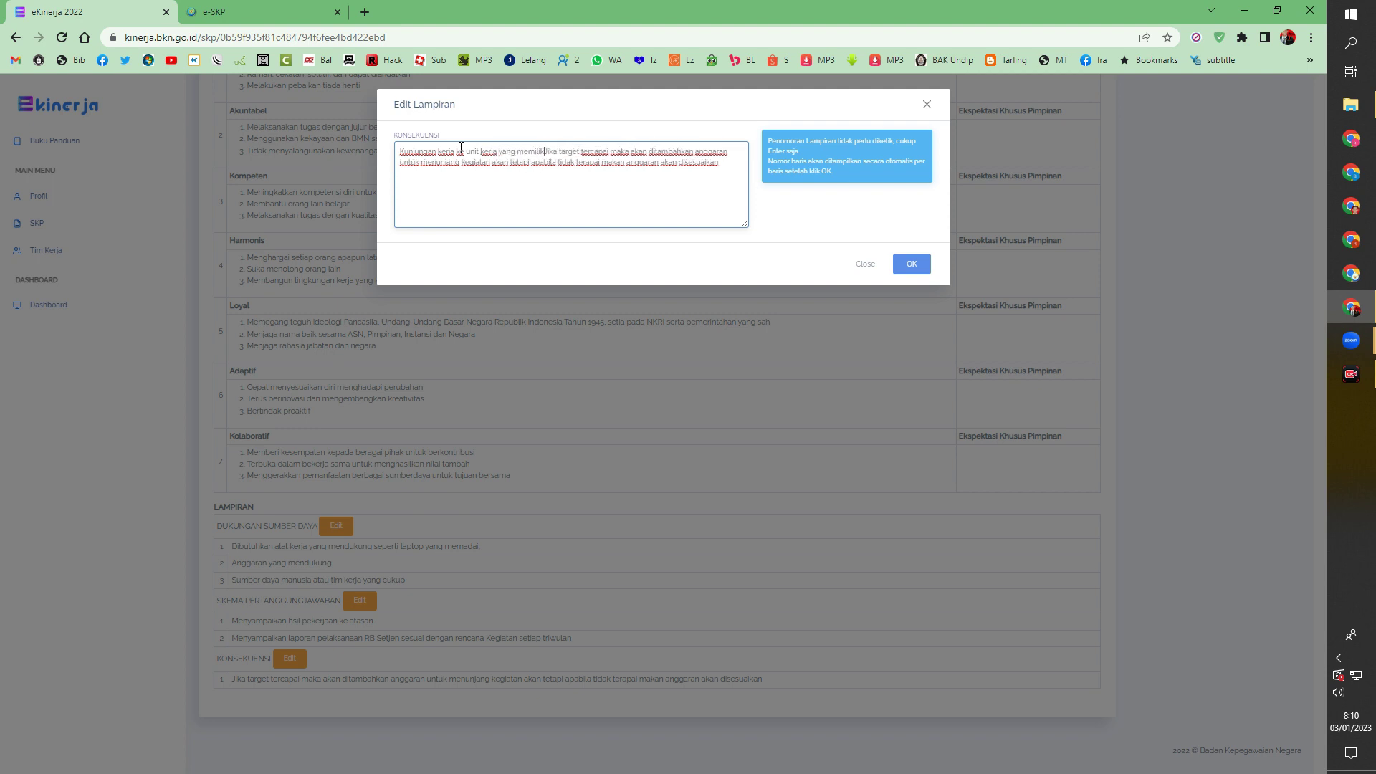
type("rja Baik.")
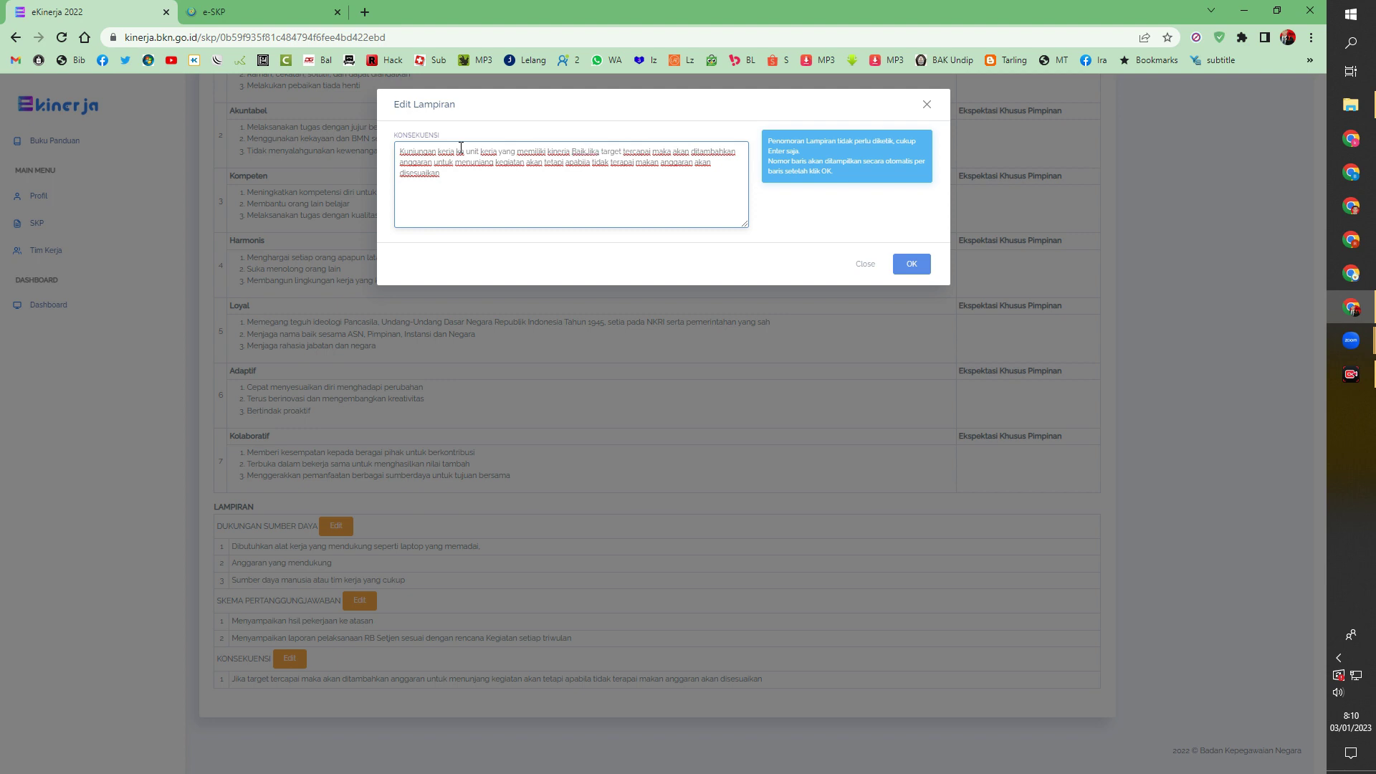
key("Return")
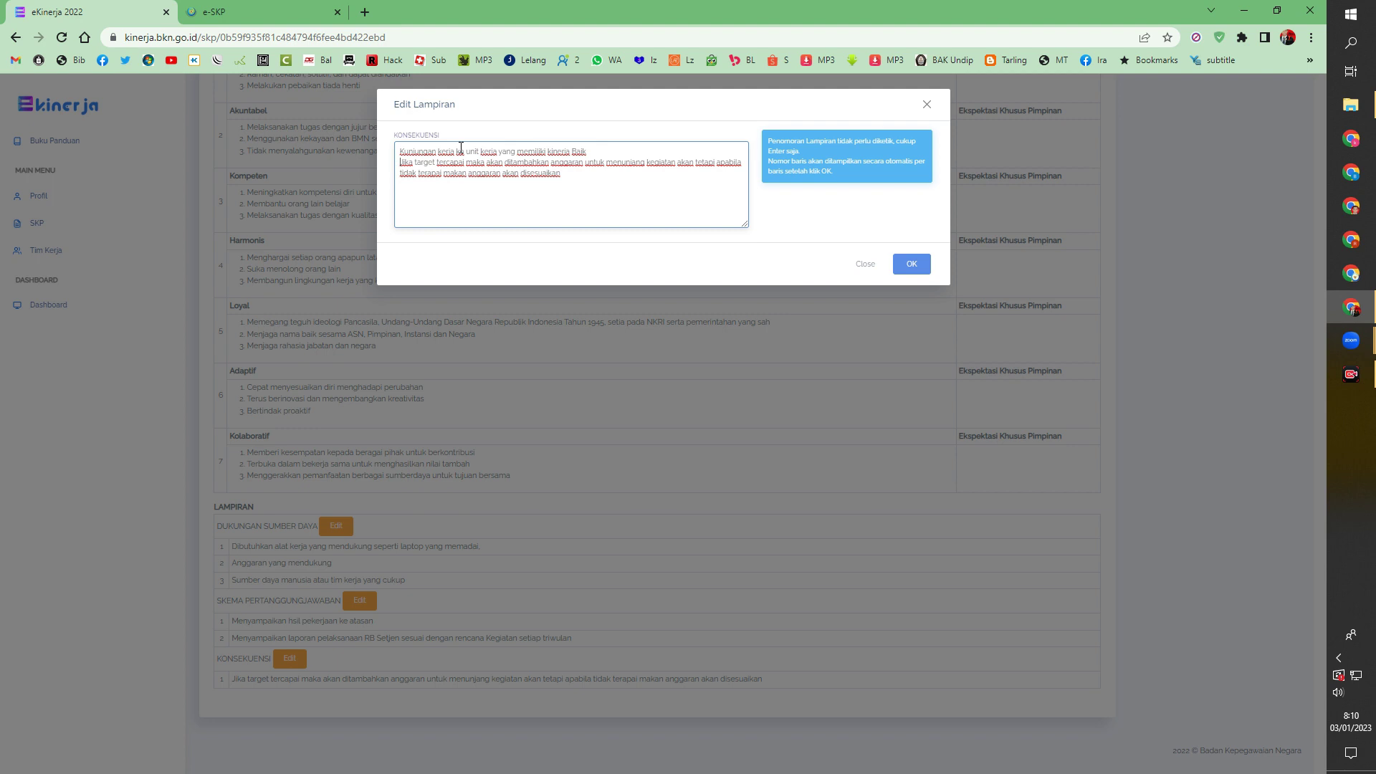
- Add "Pemotongan Tunjangan Kinerja" as the second Konsekuensi line, above the existing target entry, and save the Konsekuensi entries
type("Pemotonga")
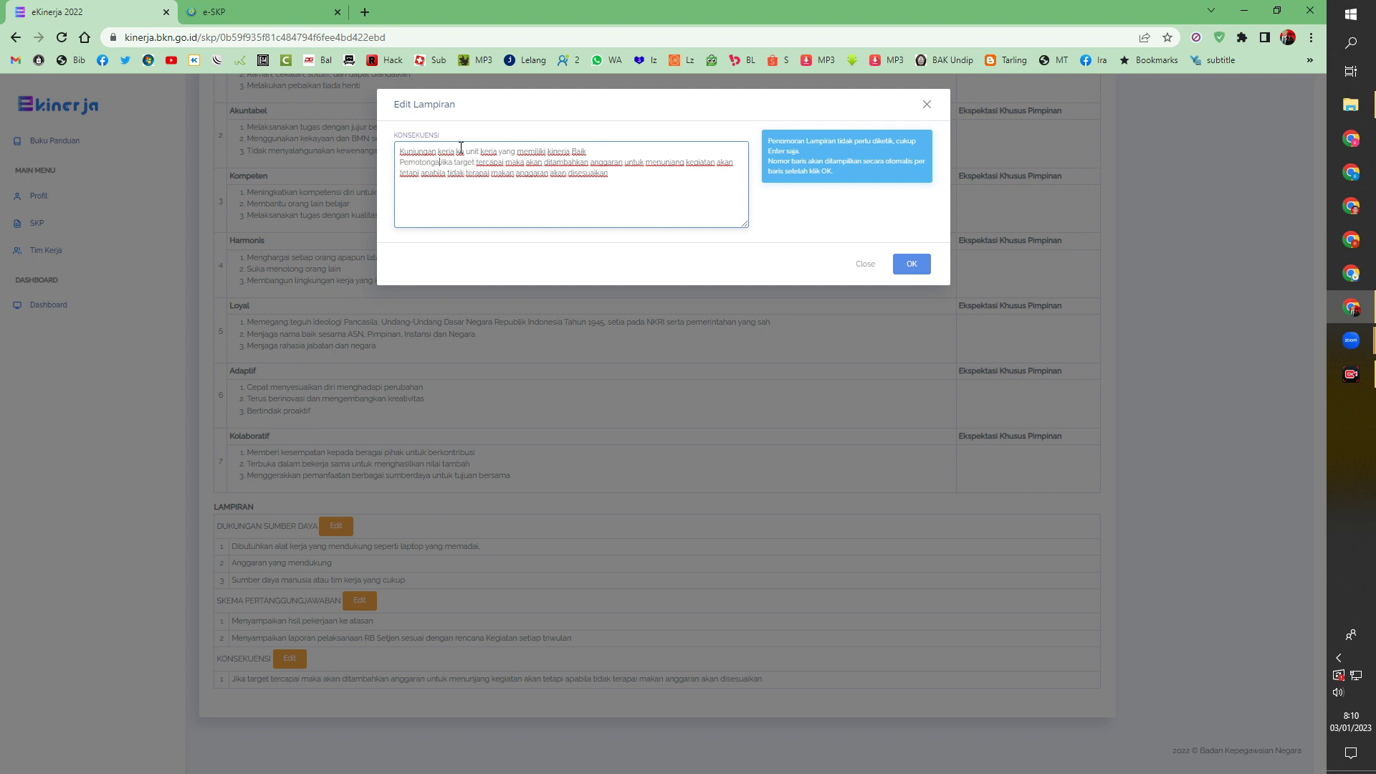
type("n")
type("Tunjangan ")
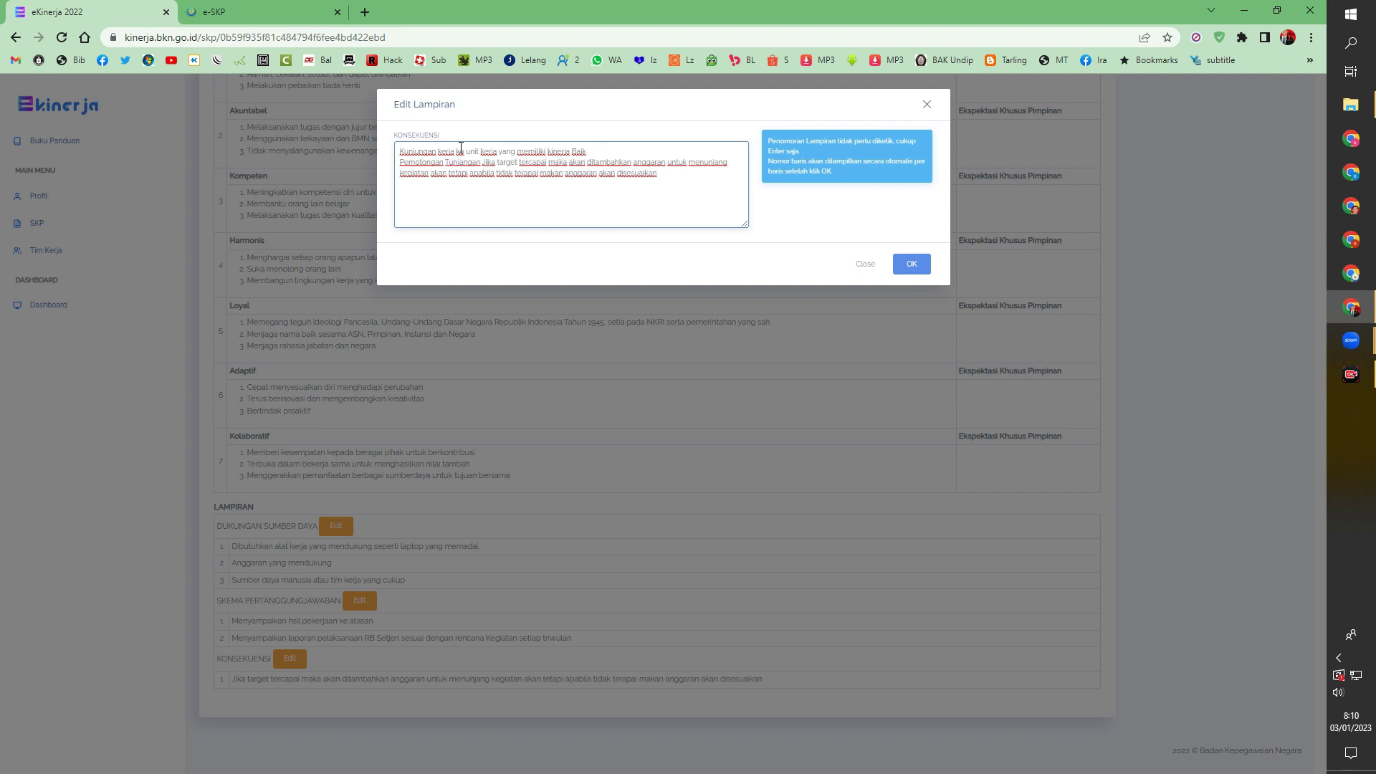
type("Kinerja")
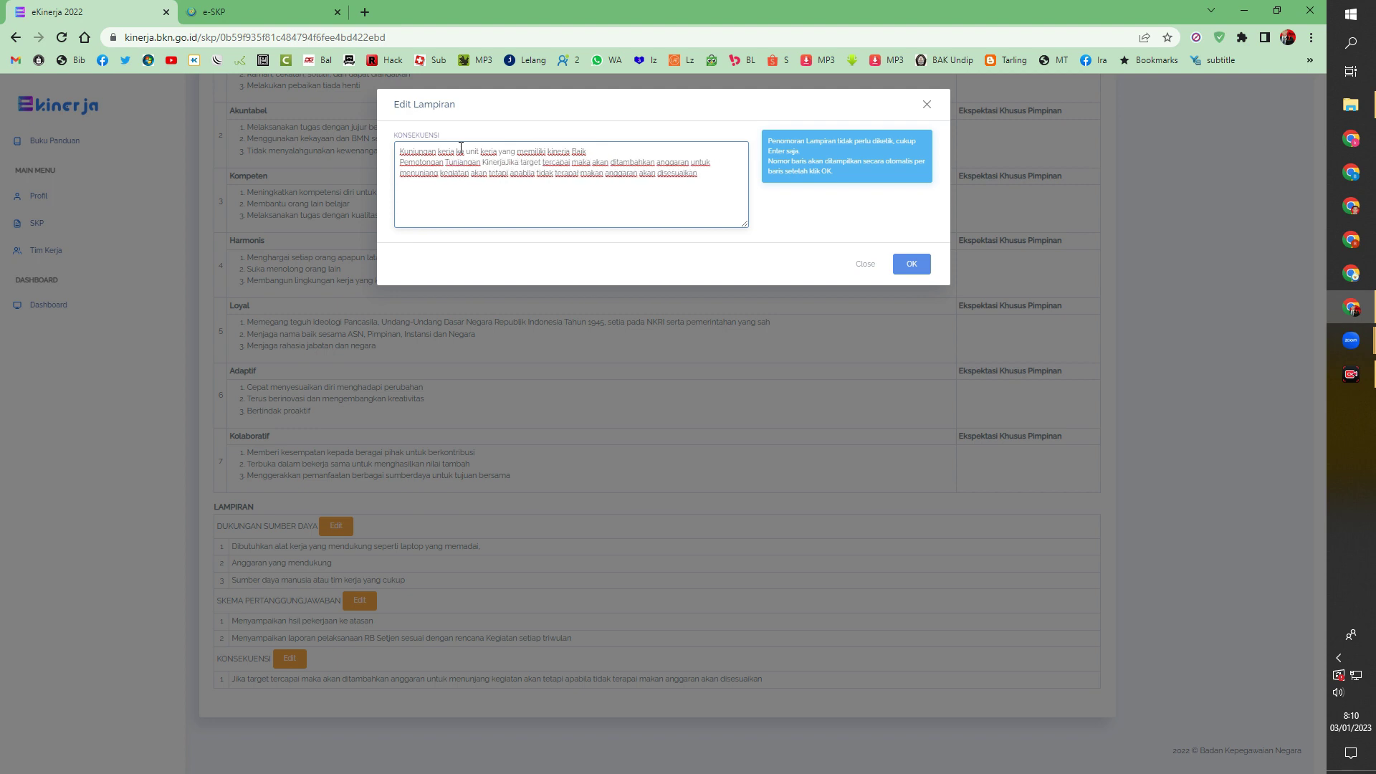
key("Return")
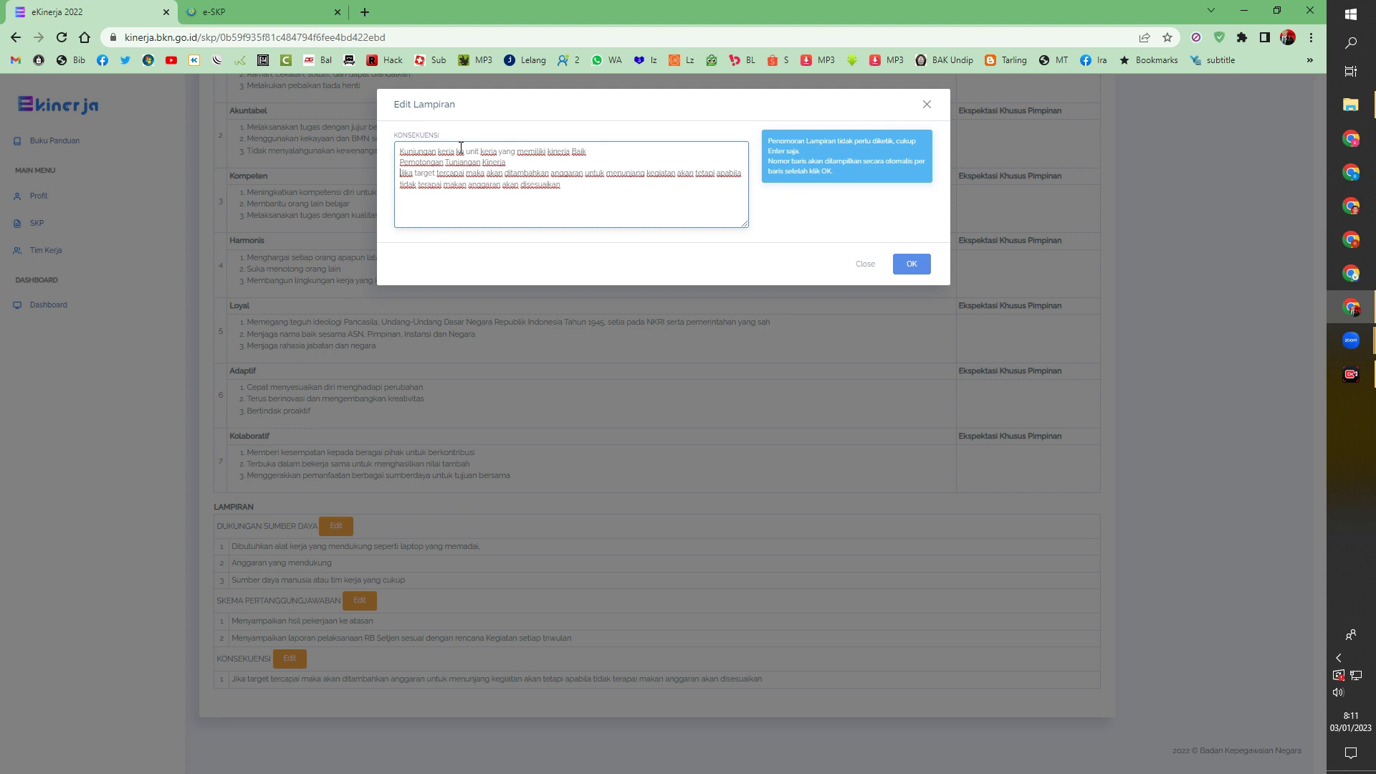
left_click(915, 265)
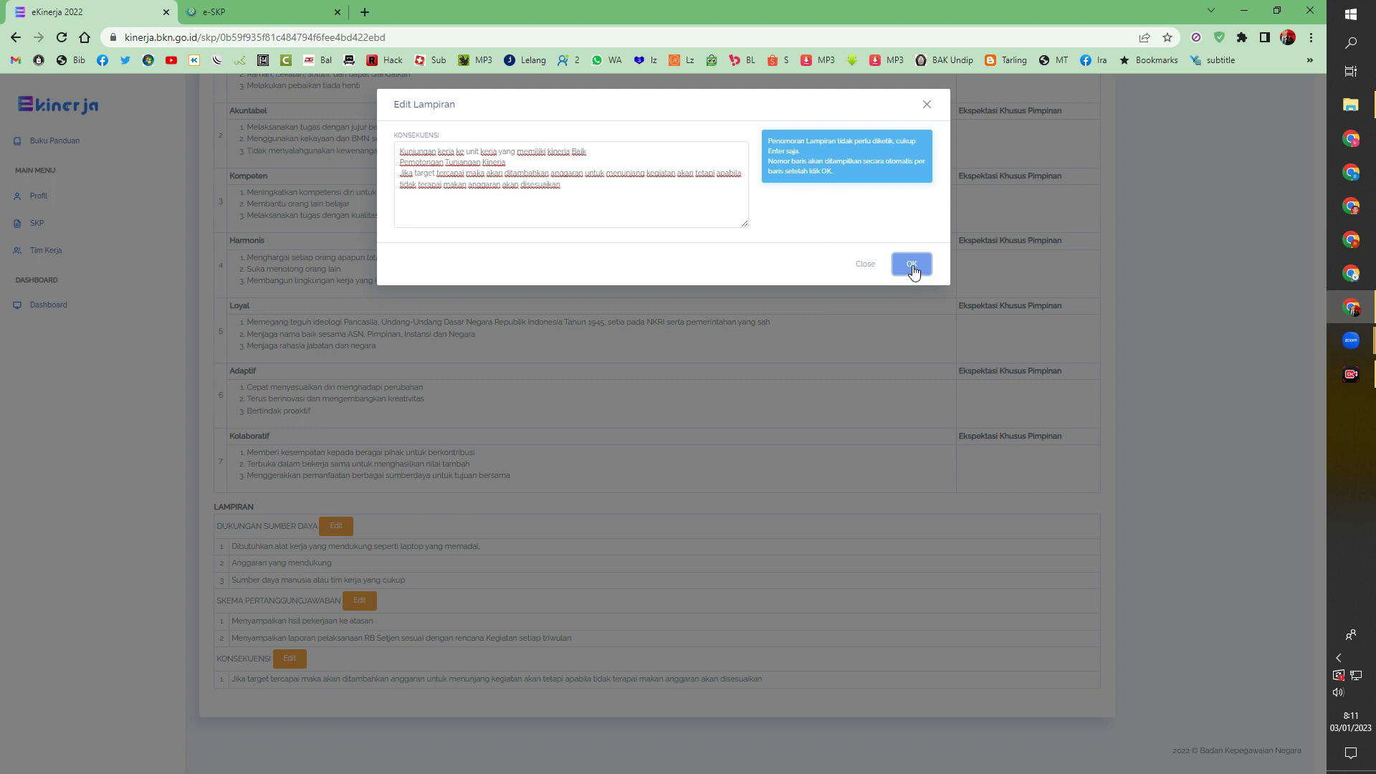
left_click(912, 266)
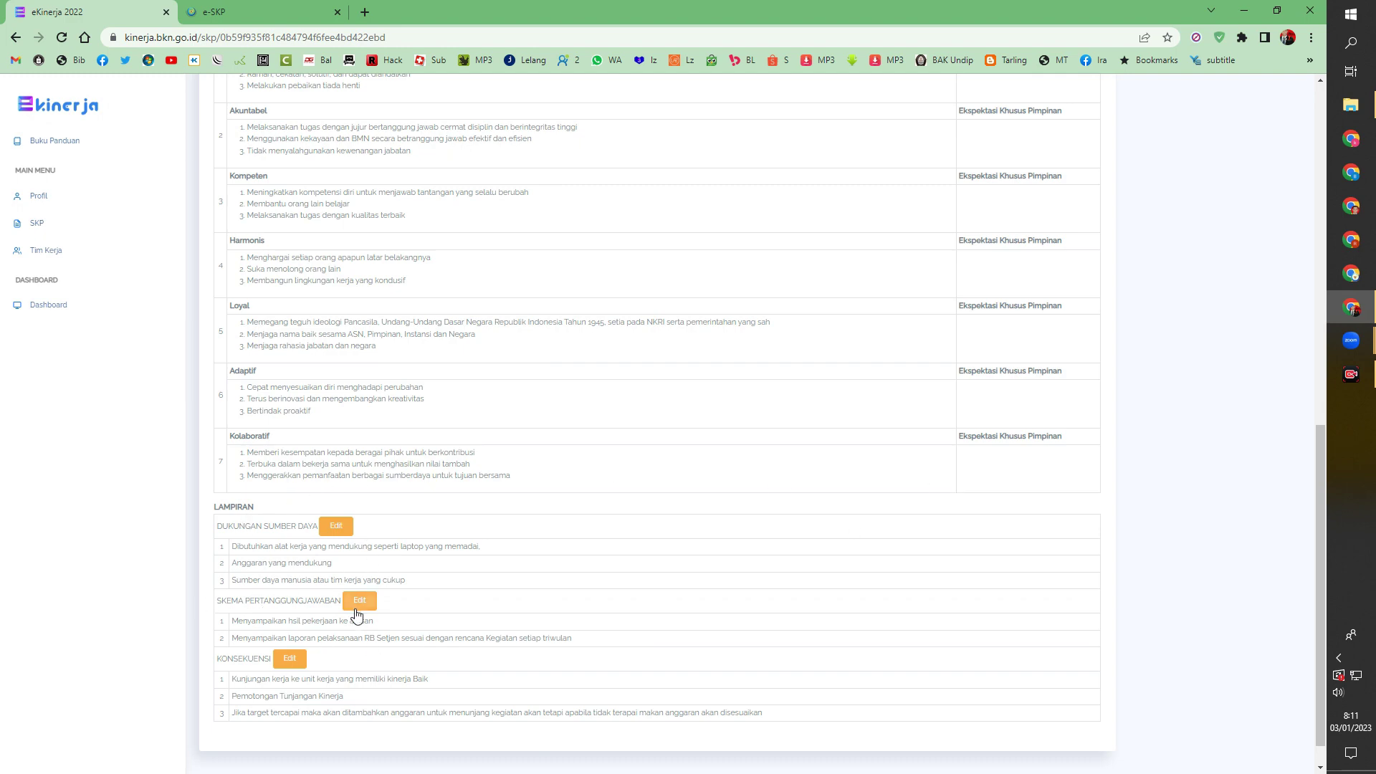
- Review the SKP submission confirmation without submitting the plan, and switch to the Zoom meeting
scroll(1088, 497, "up", 6)
scroll(1089, 497, "up", 4)
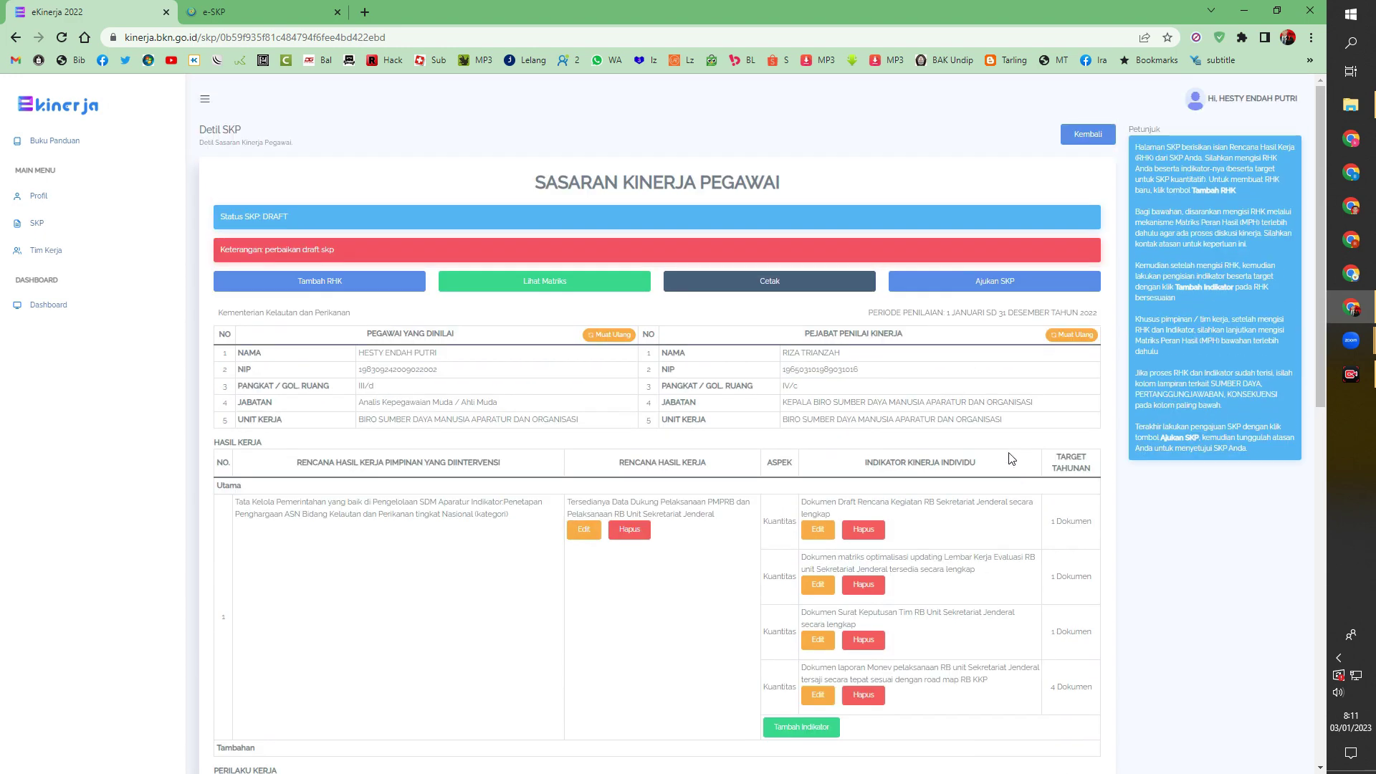
left_click(994, 286)
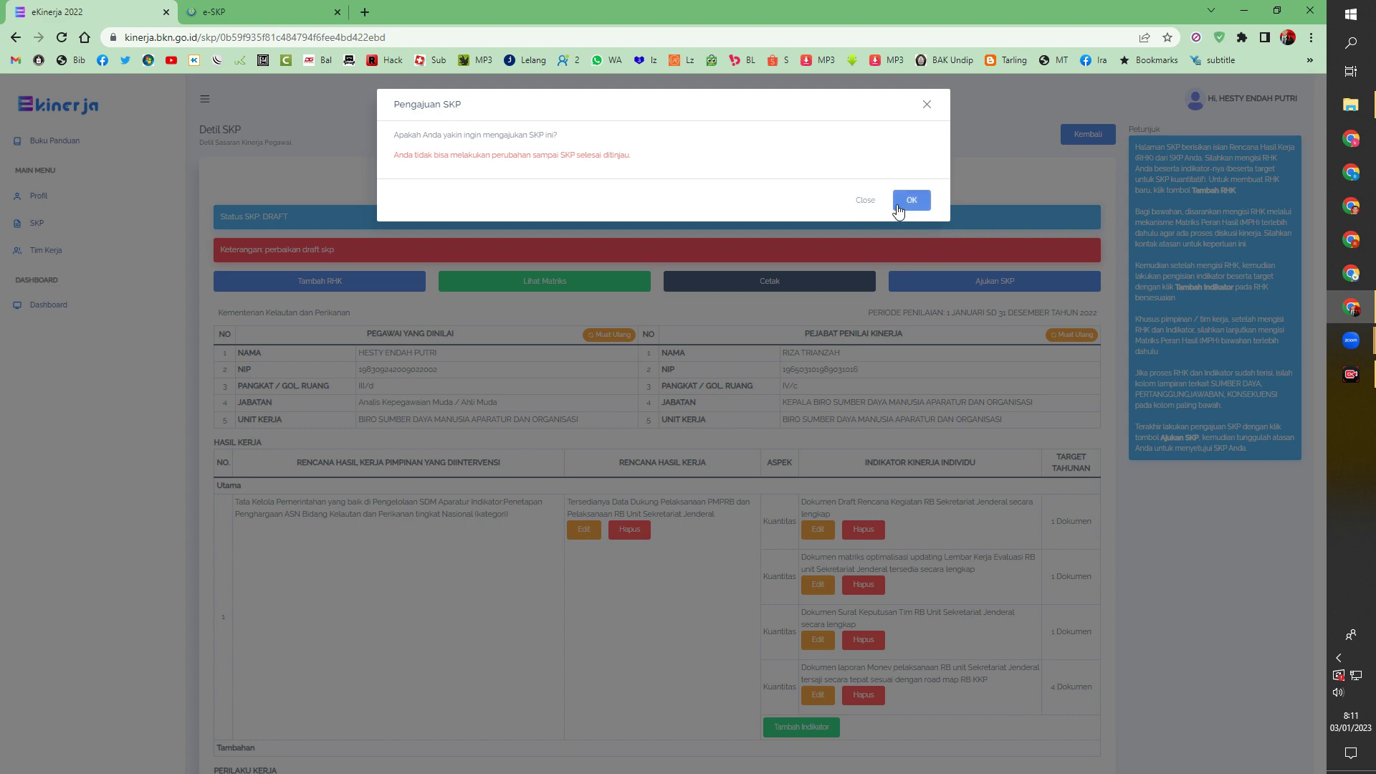
left_click(930, 107)
left_click(1352, 340)
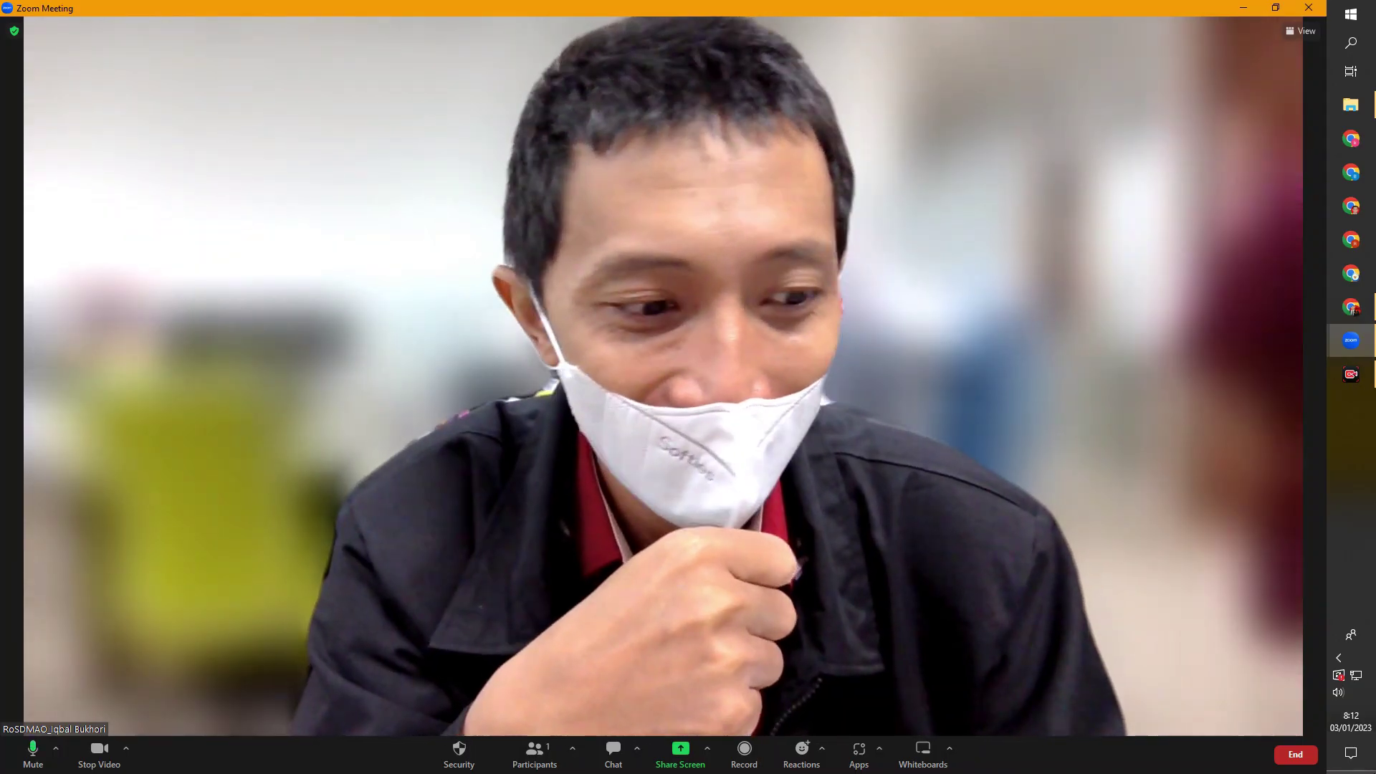